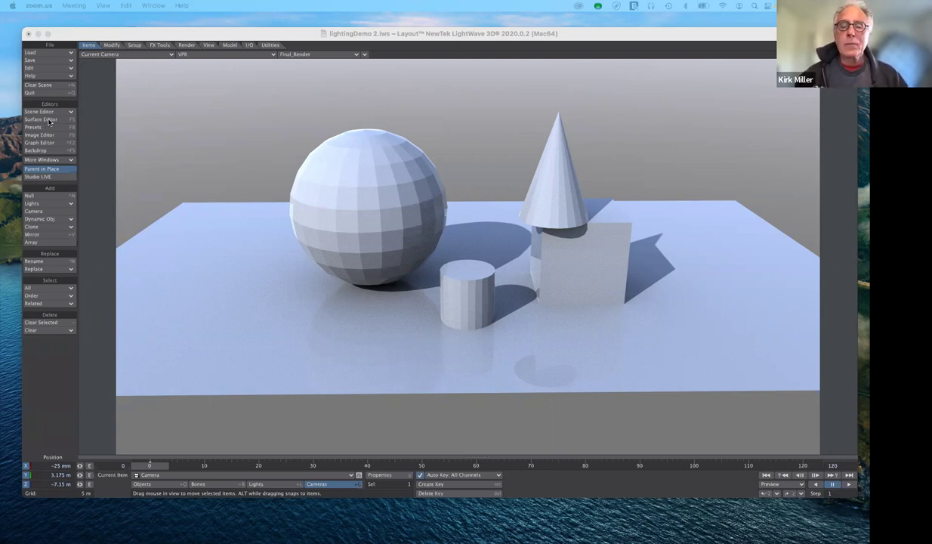
Turn on smoothing for the Default surface in the Surface Editor, and close the editor
click(49, 122)
click(49, 120)
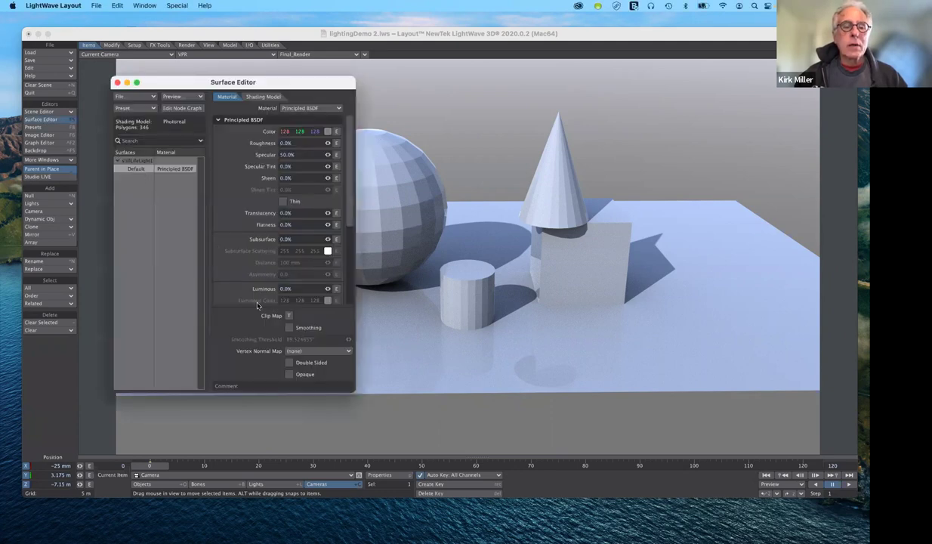
click(307, 325)
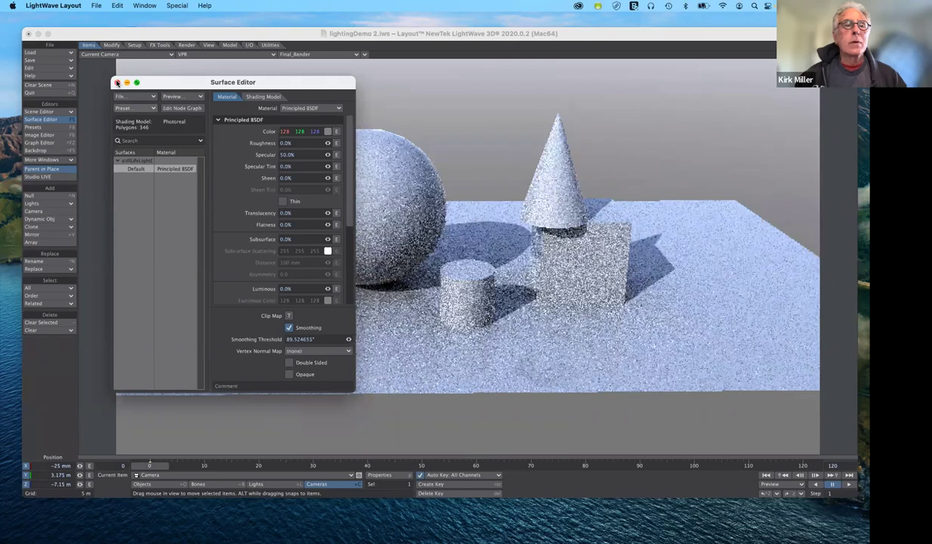
click(118, 82)
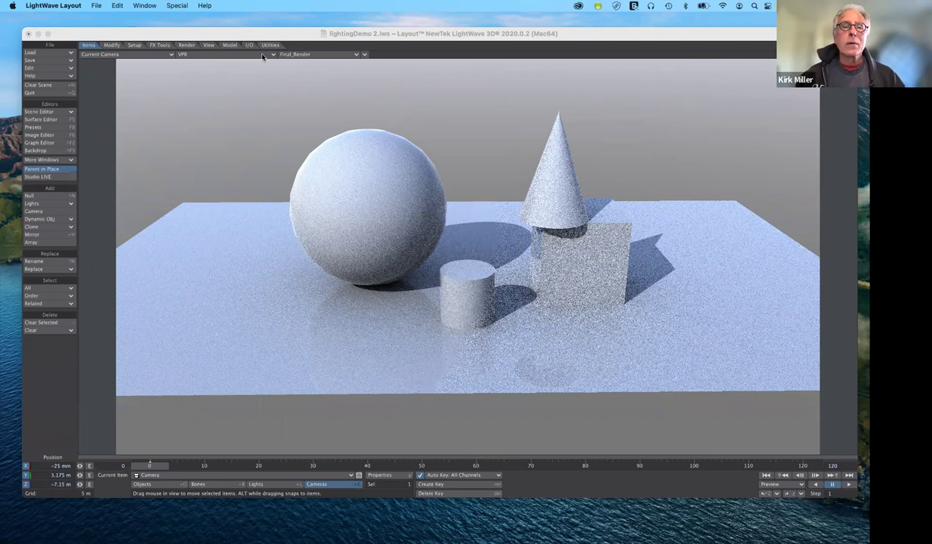
Switch the viewport to wireframe display and review the light types available for adding to the scene
click(211, 54)
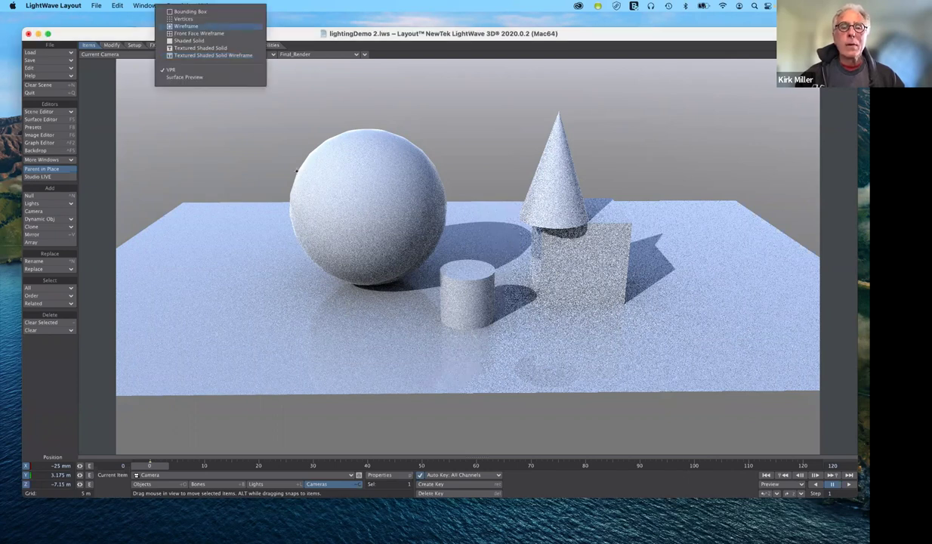
key(Return)
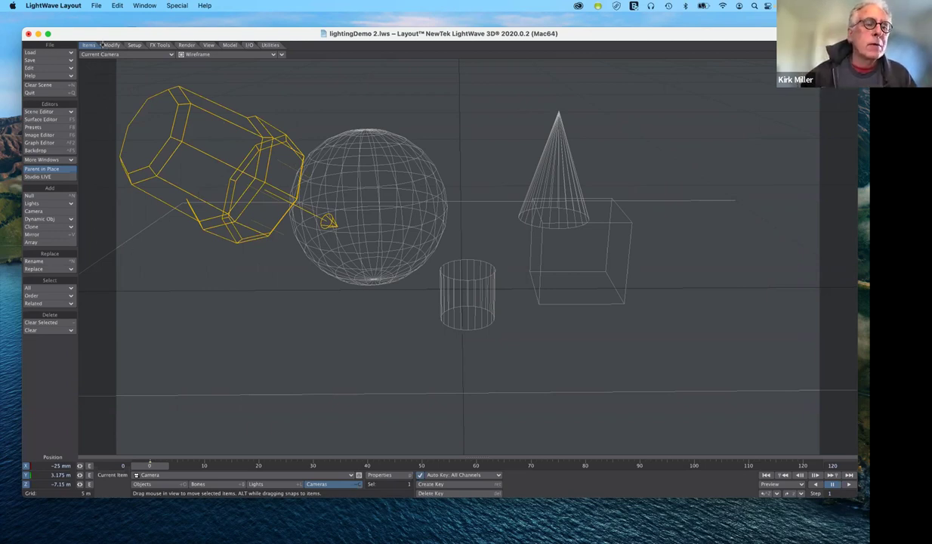
click(55, 206)
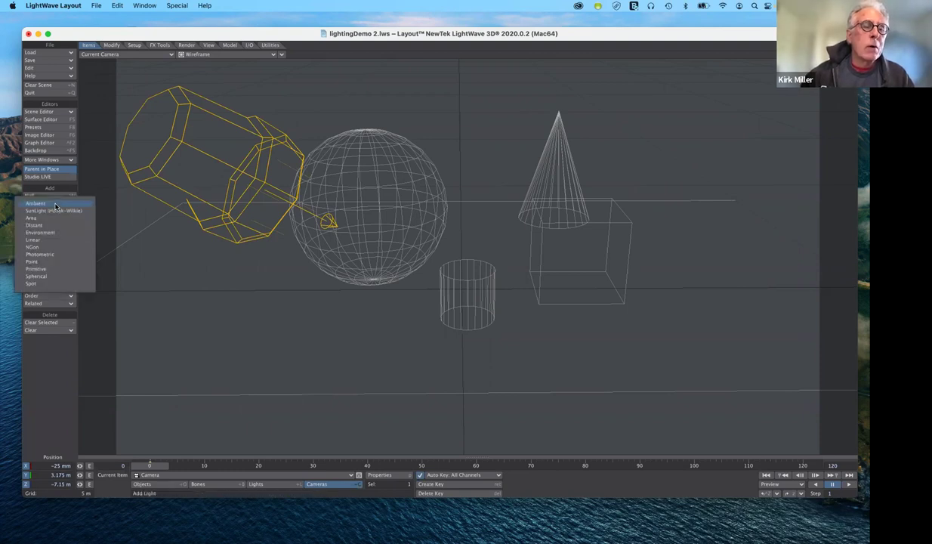
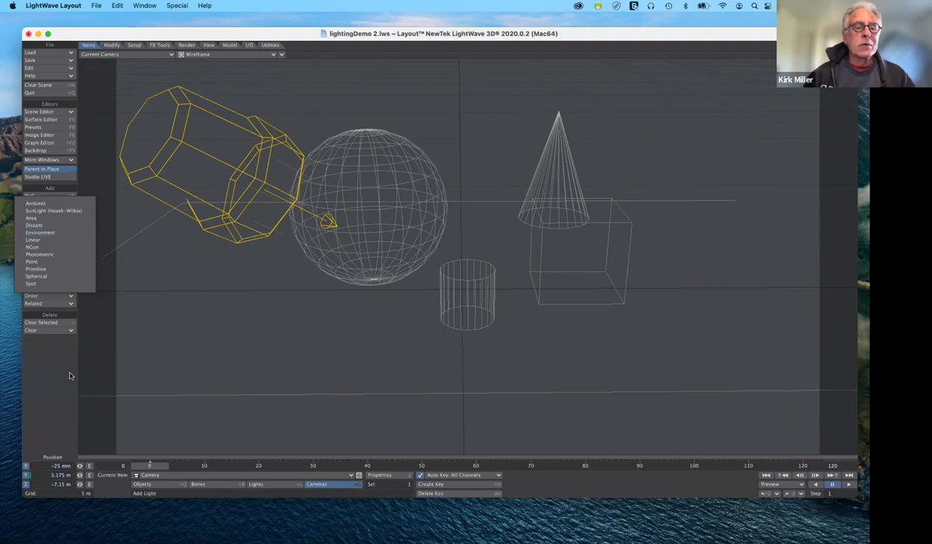
click(170, 202)
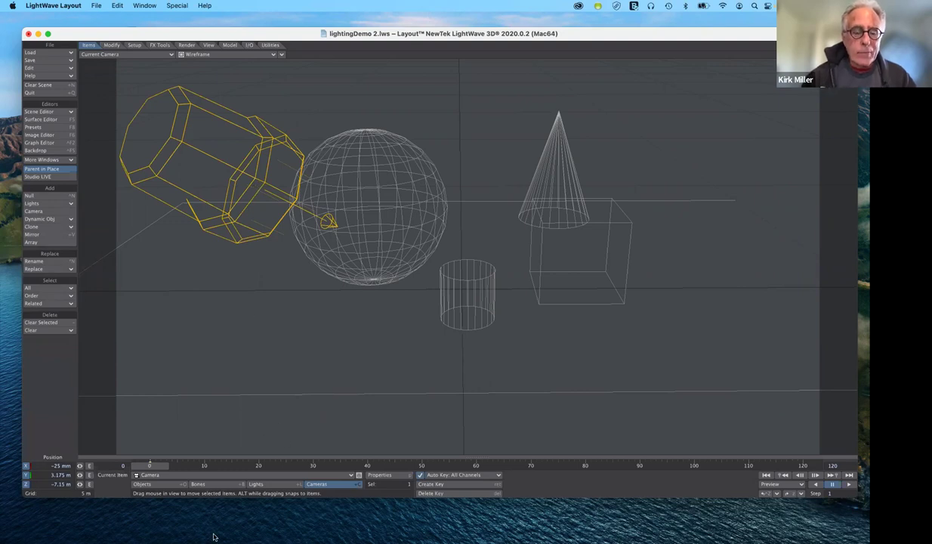
Select the item named Light as the current light and open its Light Properties, placed nearer the middle of the view
click(260, 484)
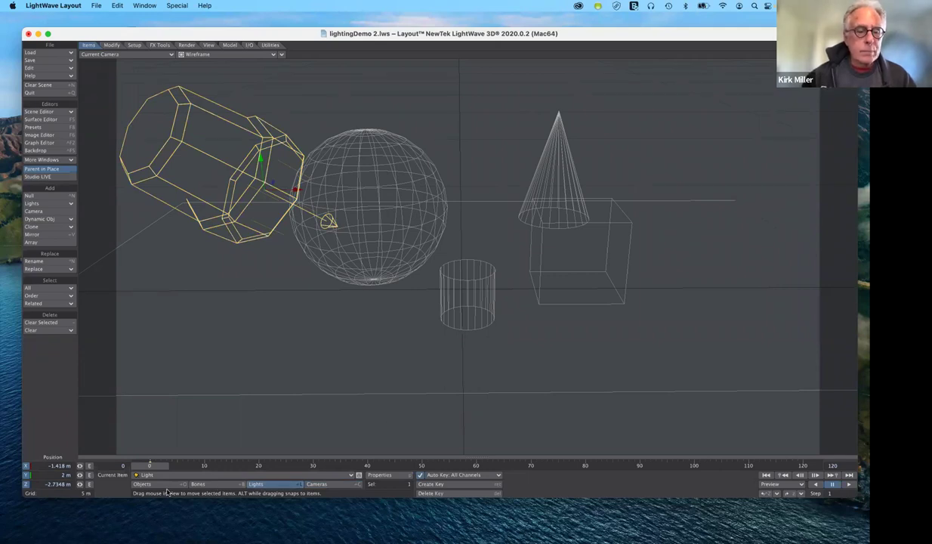
click(197, 476)
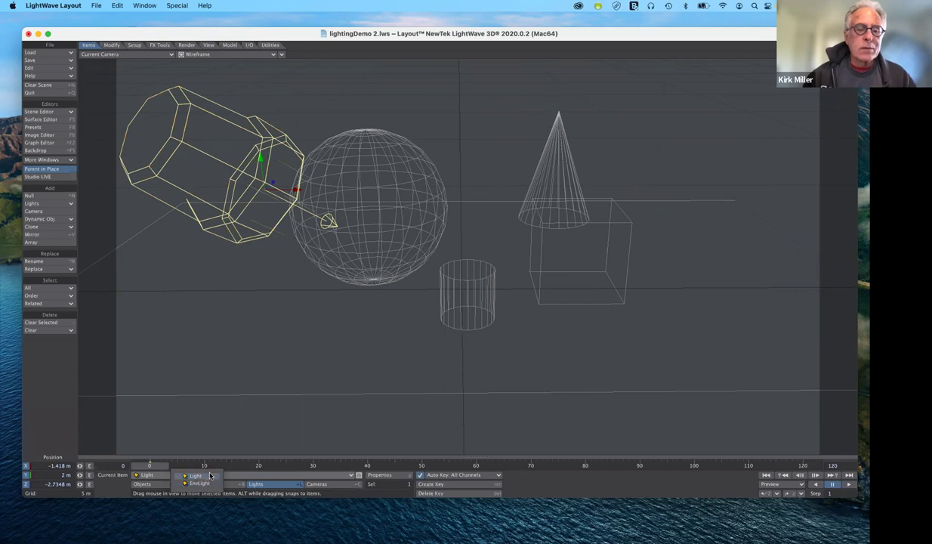
click(210, 476)
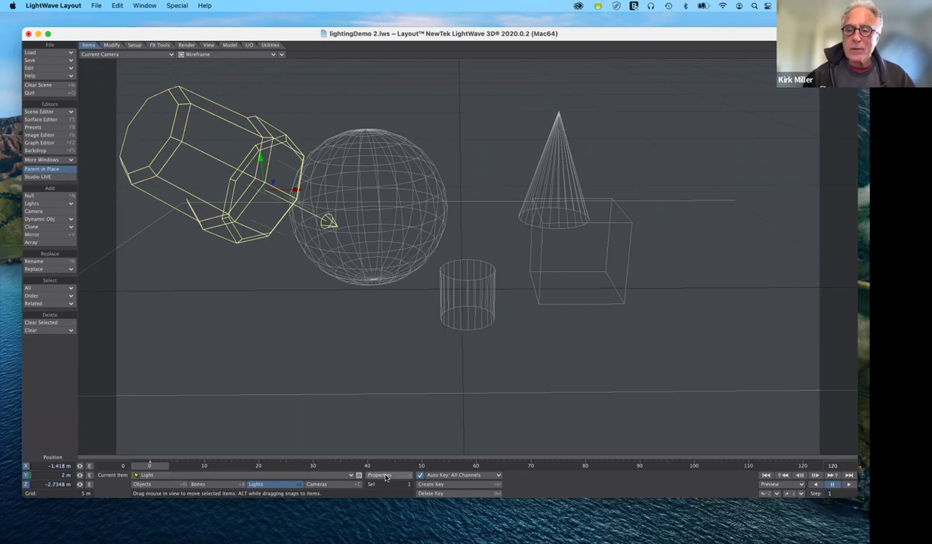
click(385, 476)
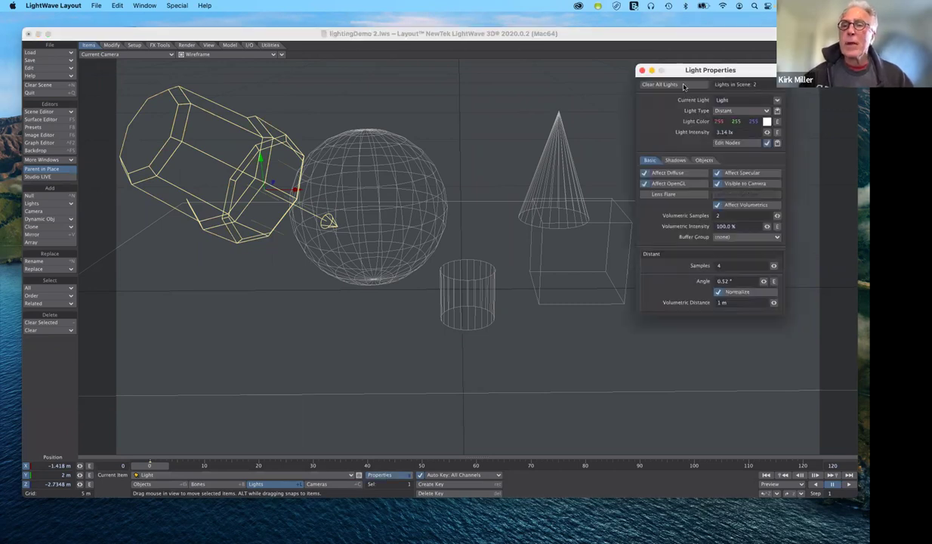
drag(673, 70, 495, 97)
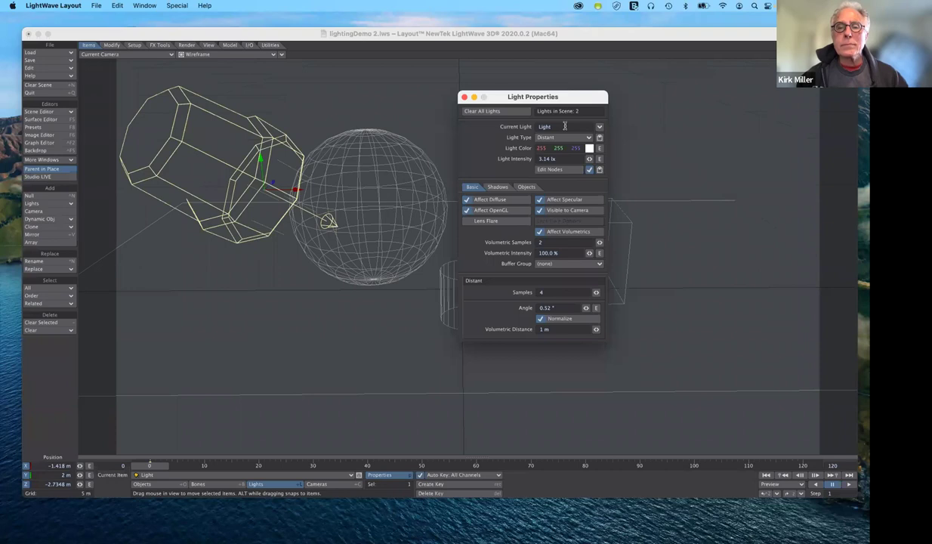
Examine the current light's name and the list of light types, keeping the type as Distant
drag(565, 126, 531, 126)
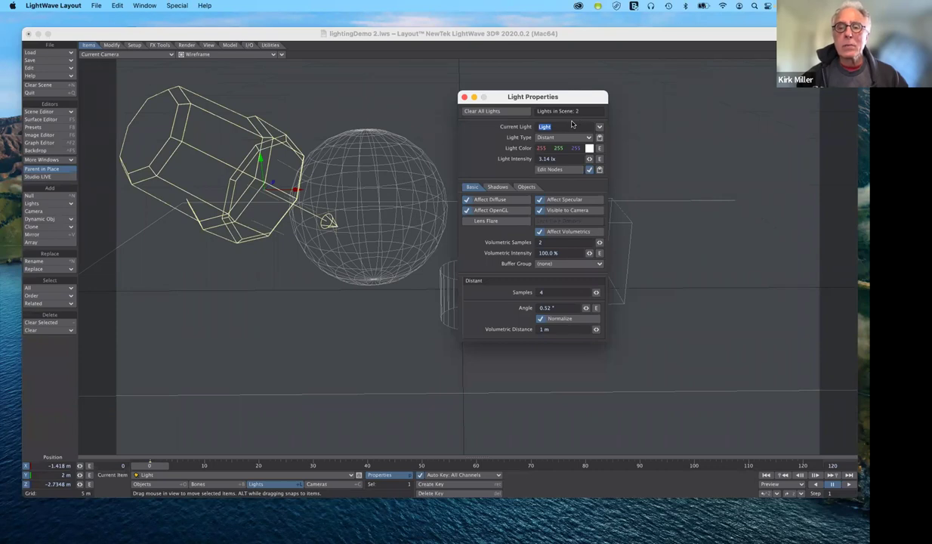
click(571, 125)
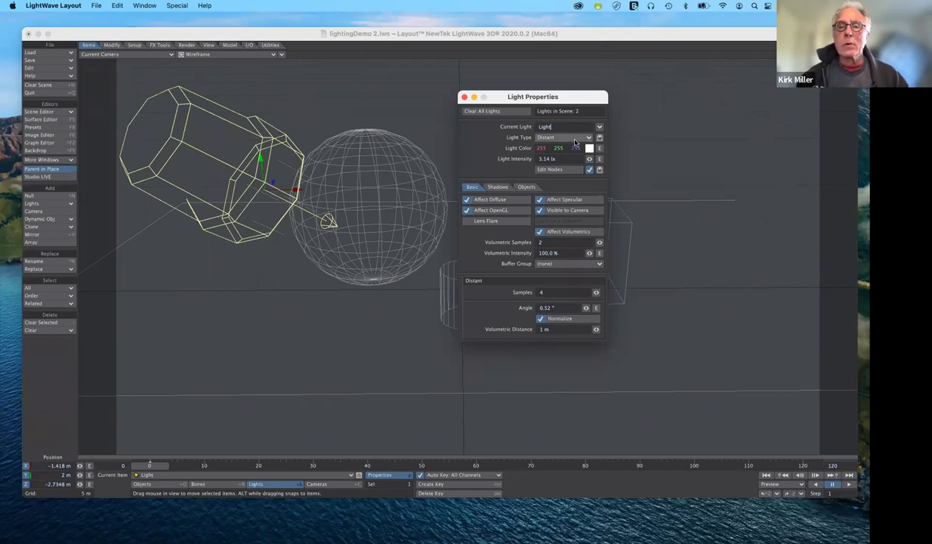
click(575, 142)
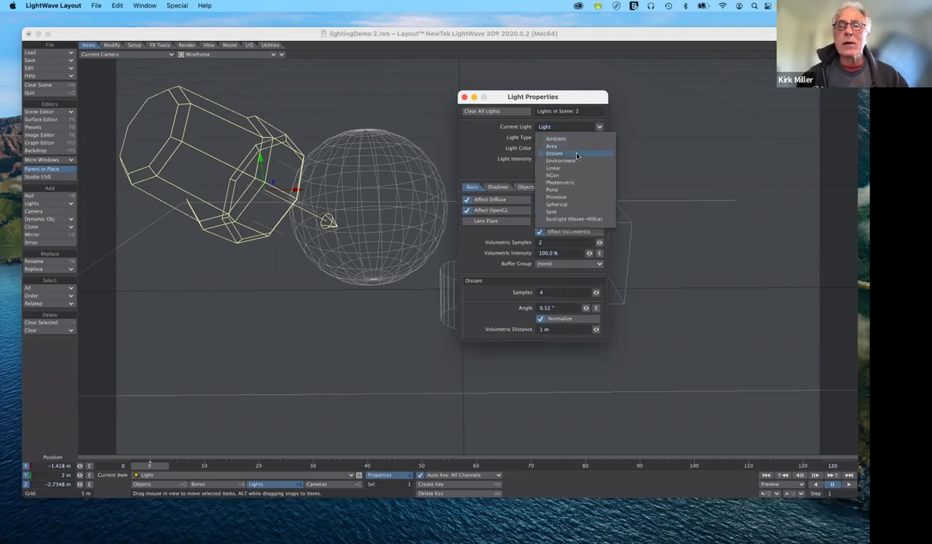
click(577, 156)
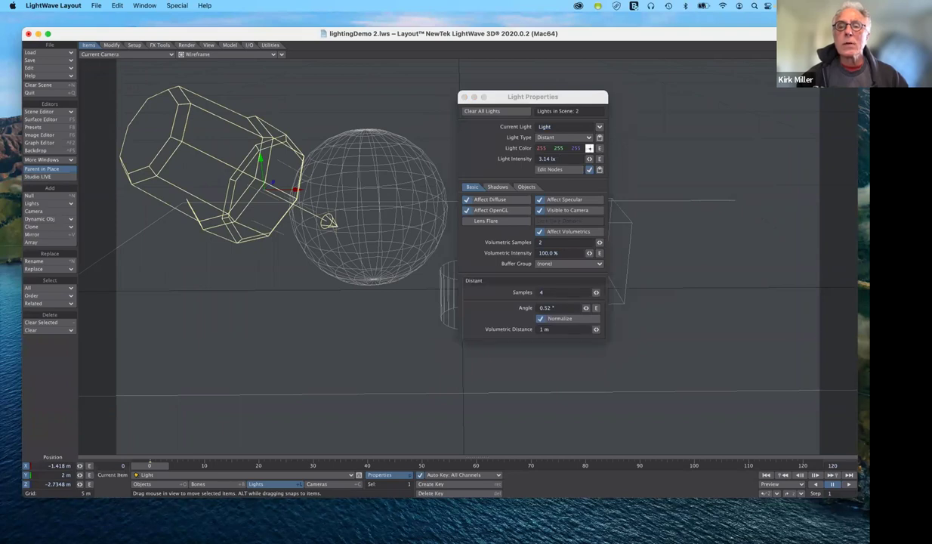
Try a pale yellow color (FFEFC0) for the distant light and cancel the color choice
click(589, 148)
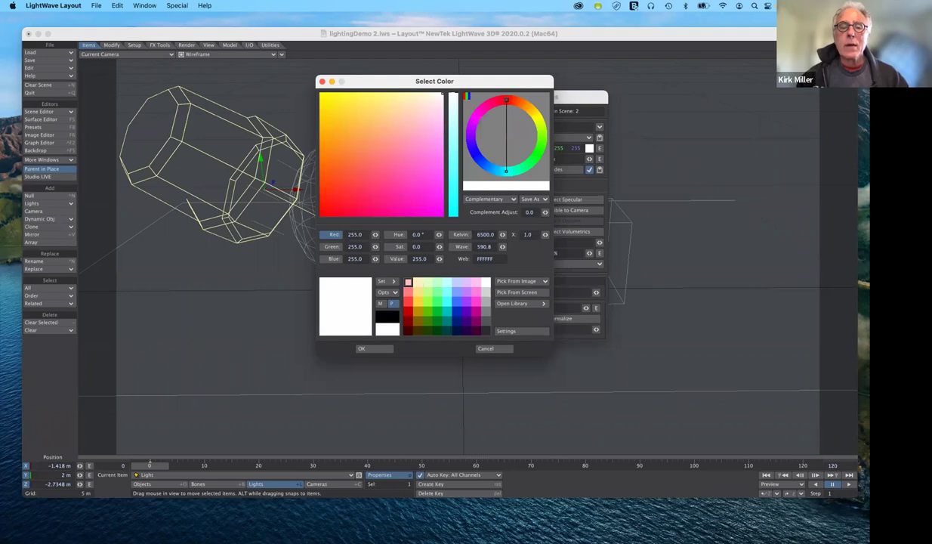
click(418, 282)
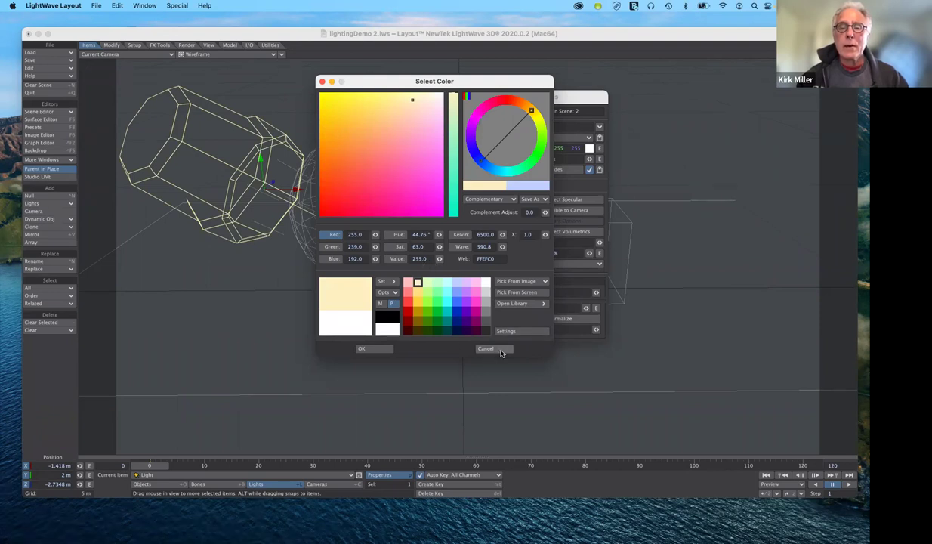
key(Escape)
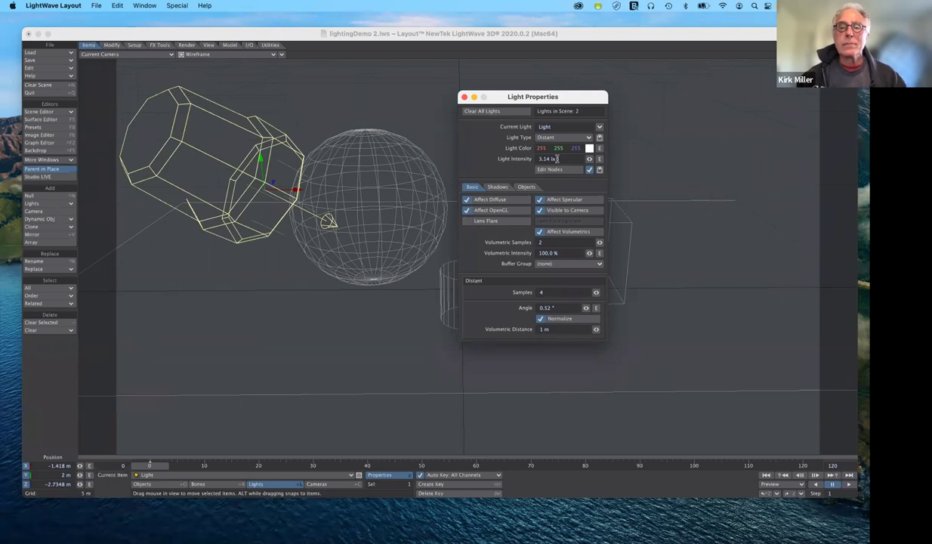
key(Return)
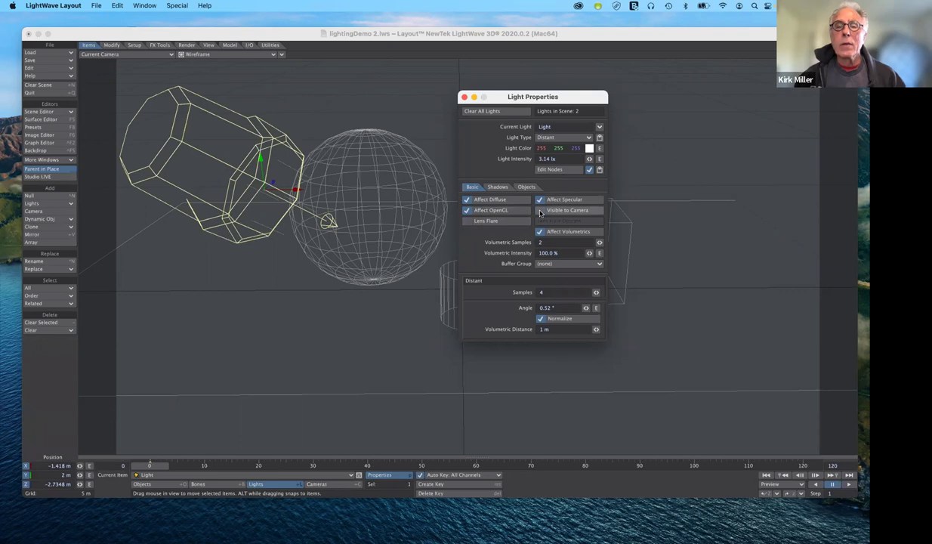
click(540, 211)
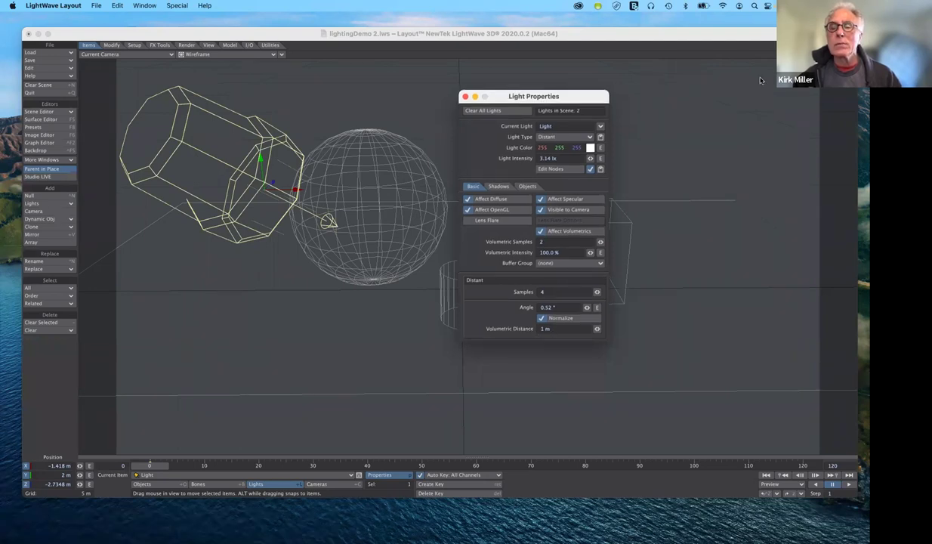
Move the Light Properties window clear of the objects and switch the viewport to VPR rendering
drag(529, 96, 723, 72)
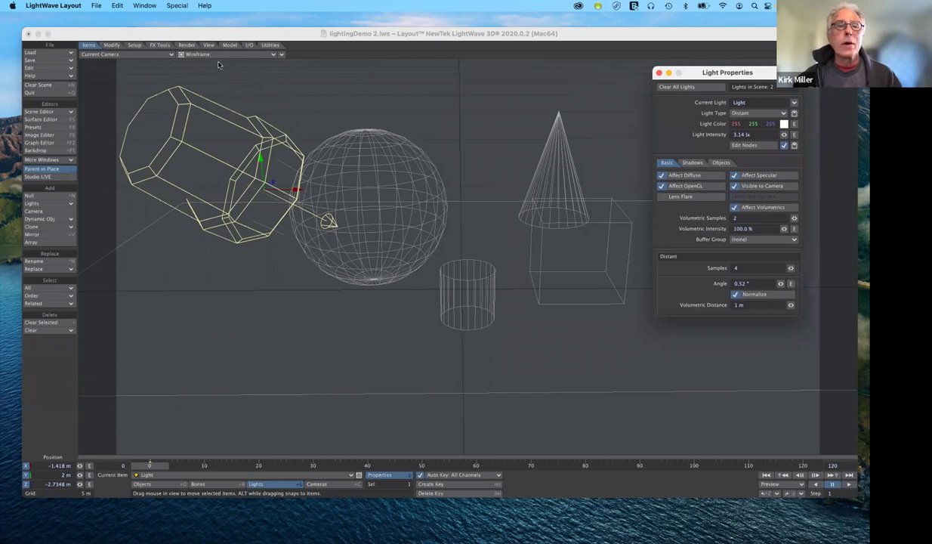
key(p)
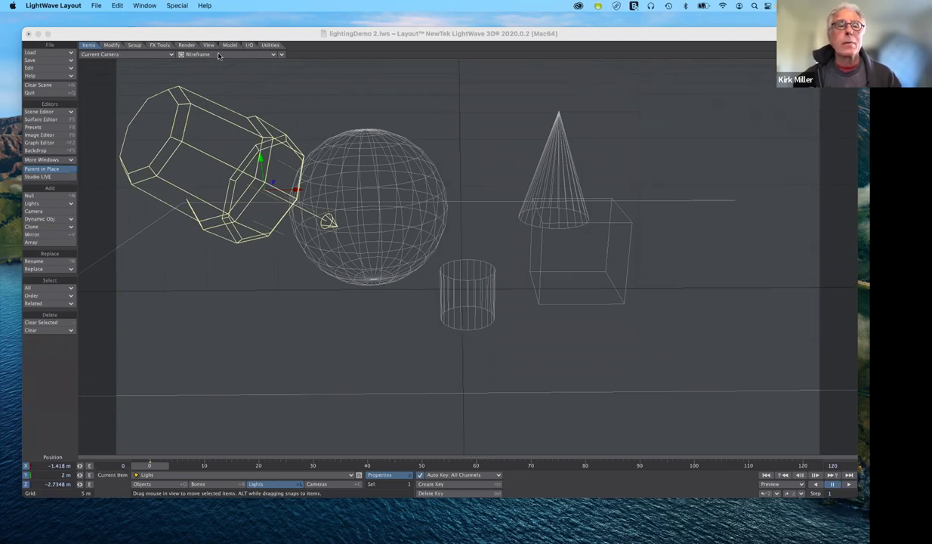
click(219, 57)
key(p)
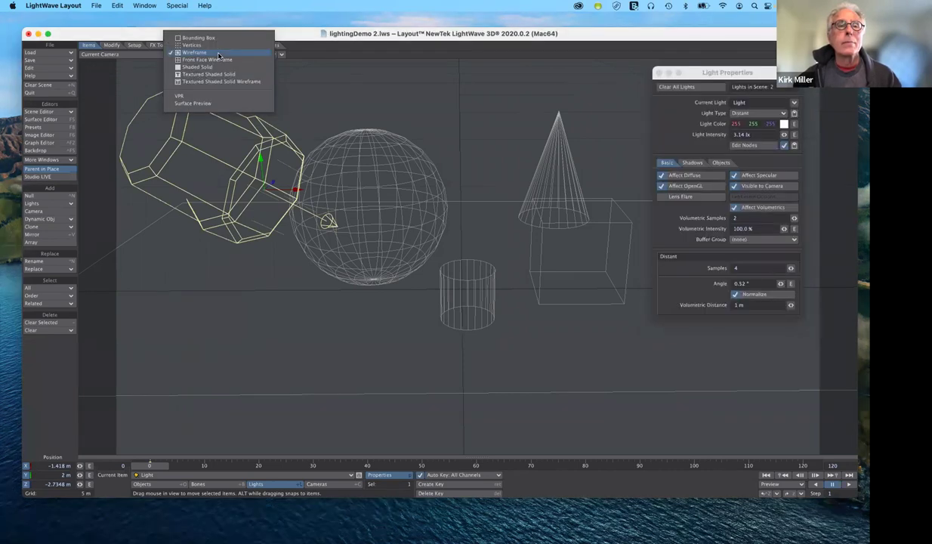
click(216, 101)
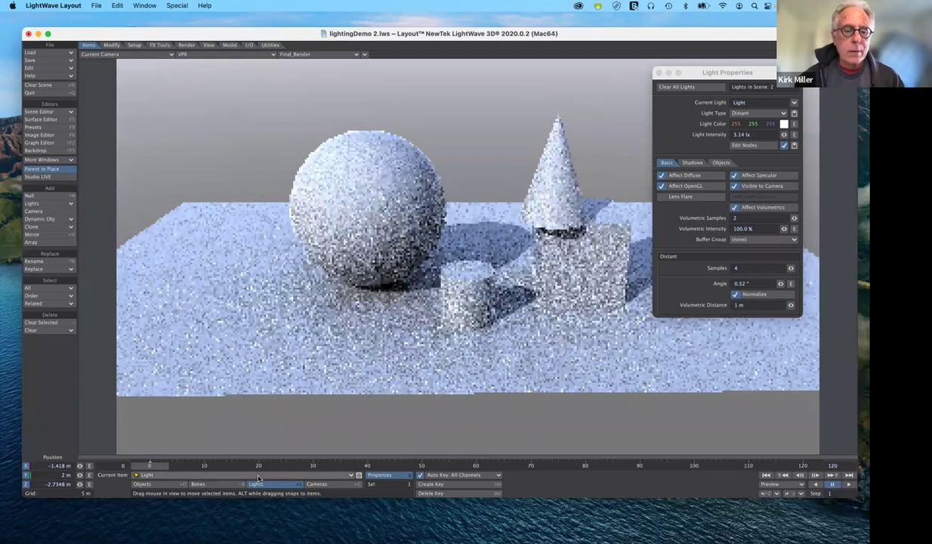
Select the EnvLight environment light and set its light intensity to 0%
click(258, 478)
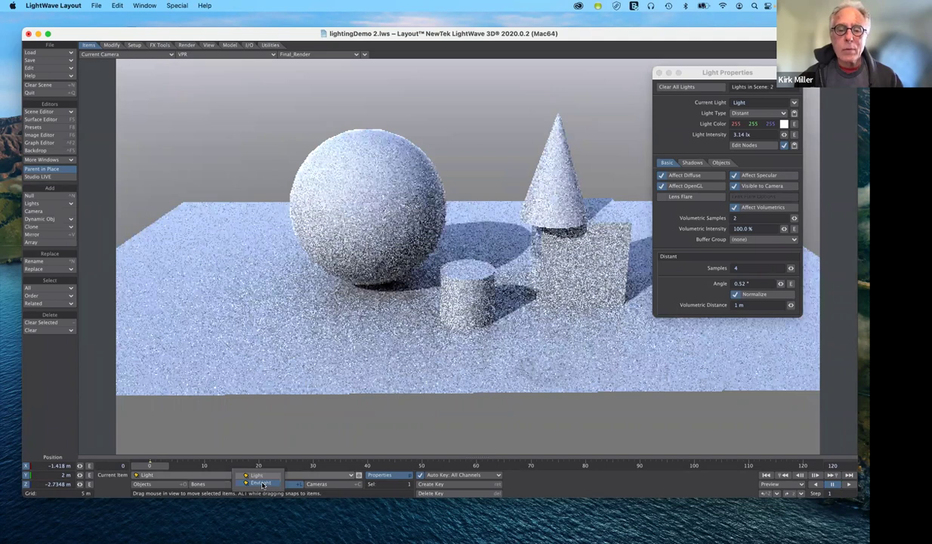
click(260, 483)
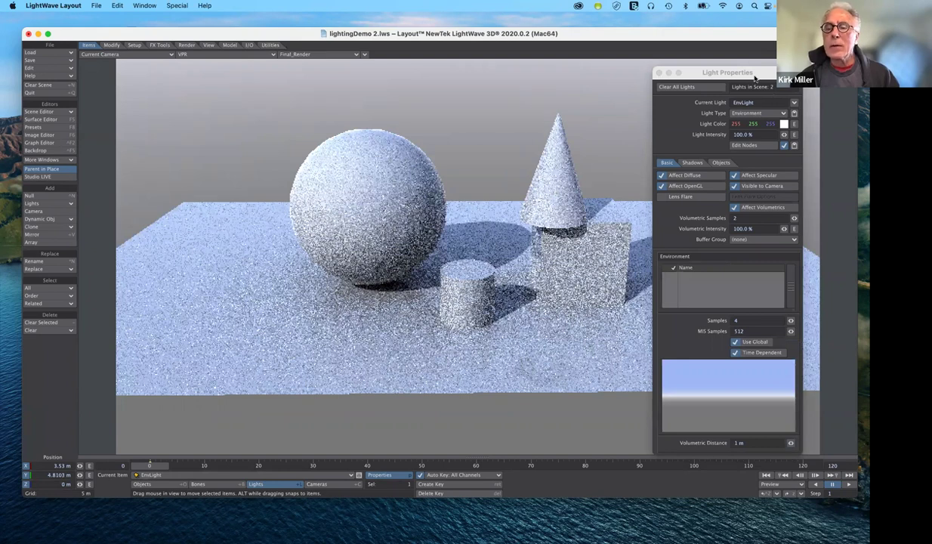
drag(755, 78, 717, 86)
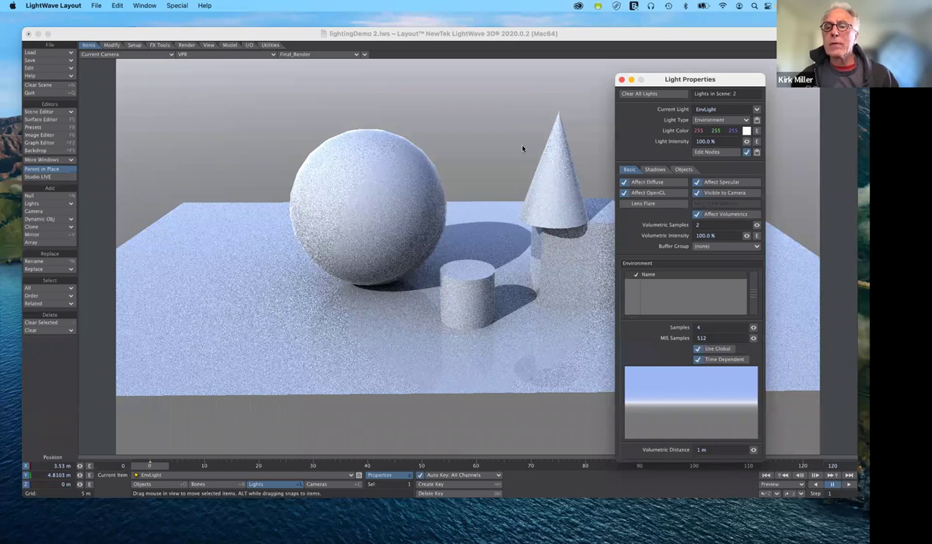
click(720, 141)
text(-20)
key(Return)
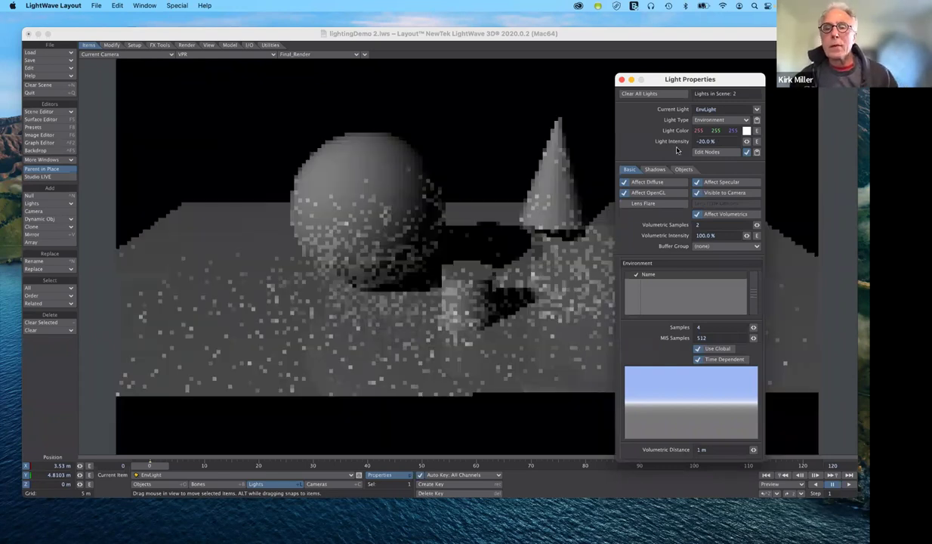
text(0)
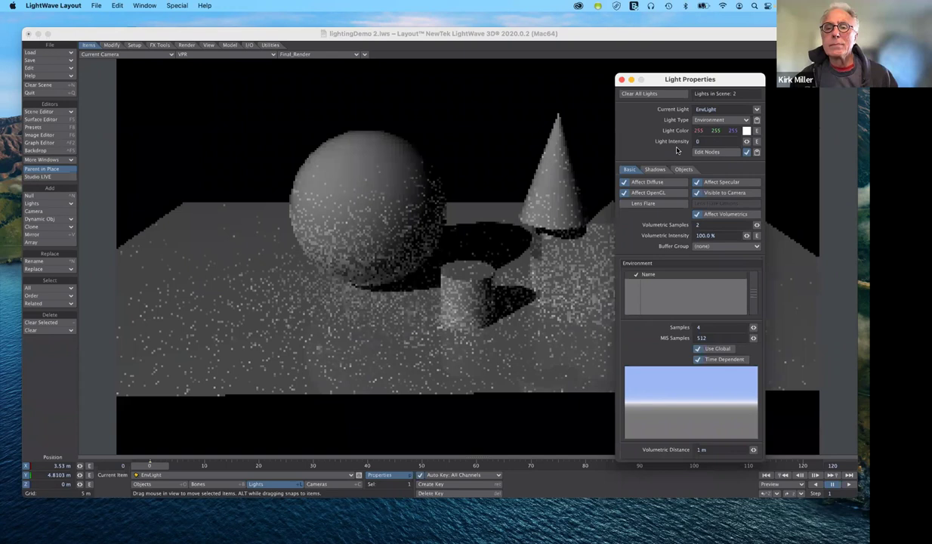
key(Tab)
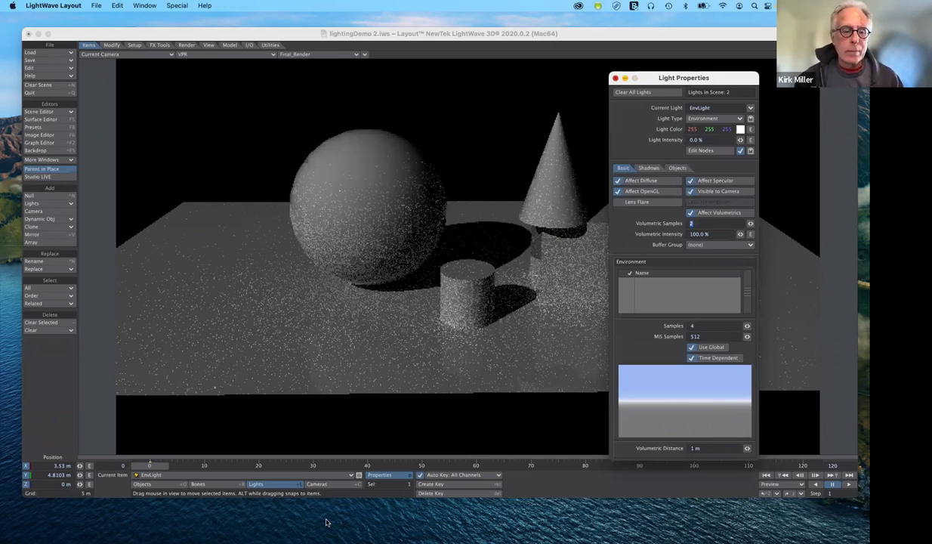
Hide the Light Properties window and make the distant light the current item
key(p)
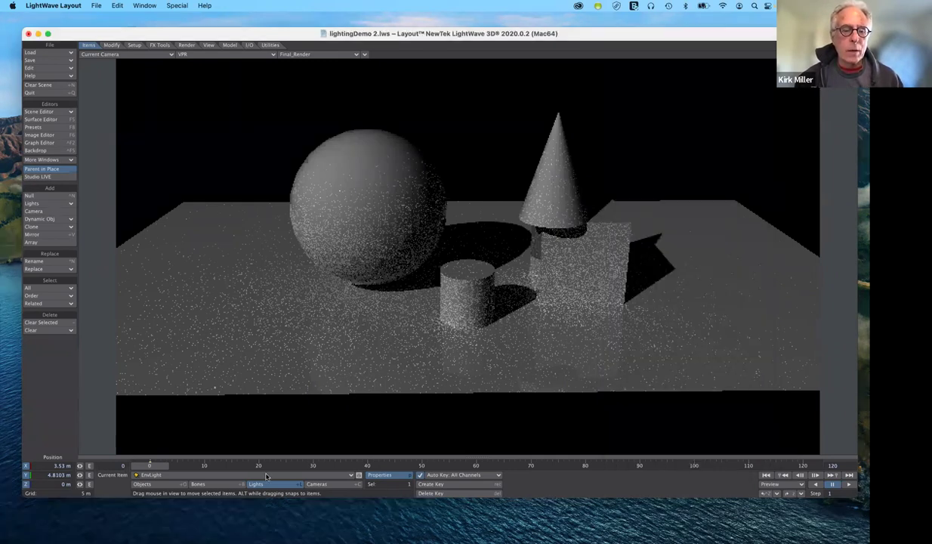
click(308, 483)
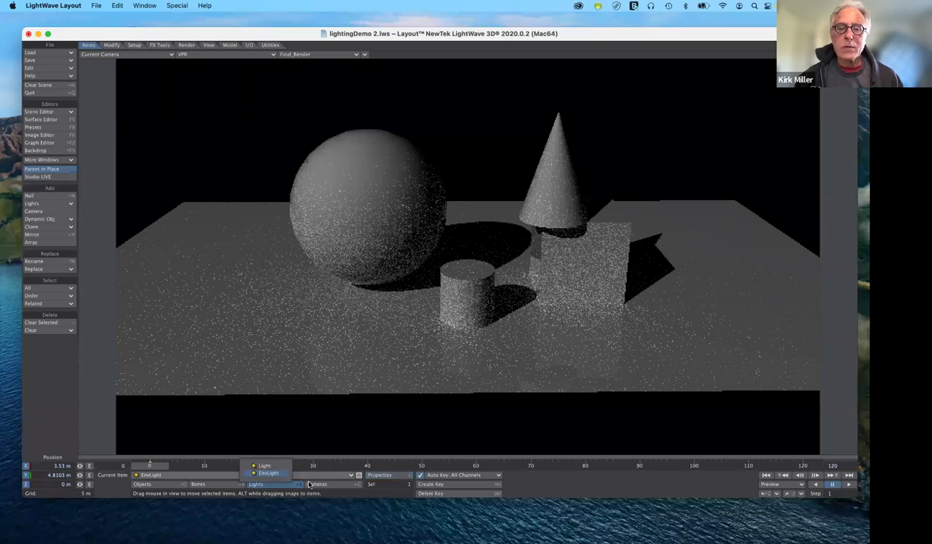
click(814, 219)
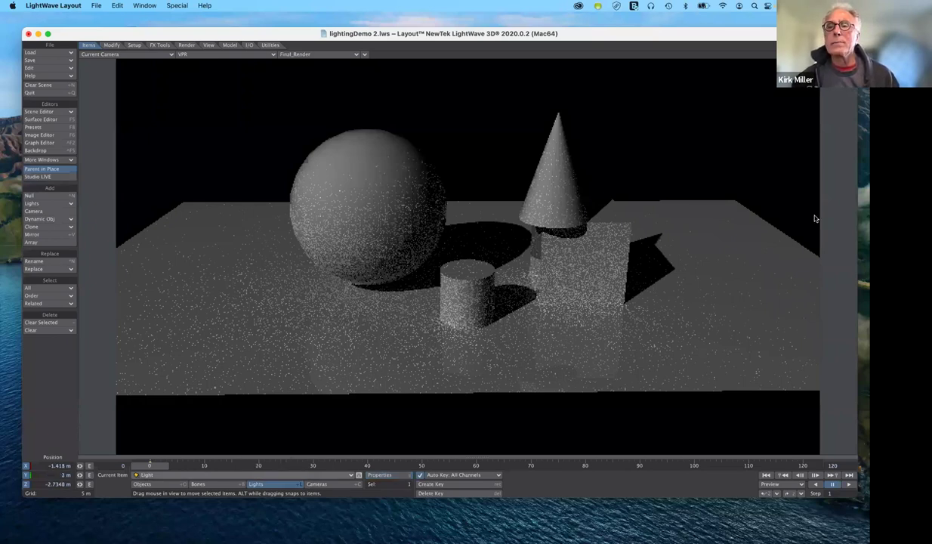
Show the distant light's properties and set its light intensity to 6 lx
key(p)
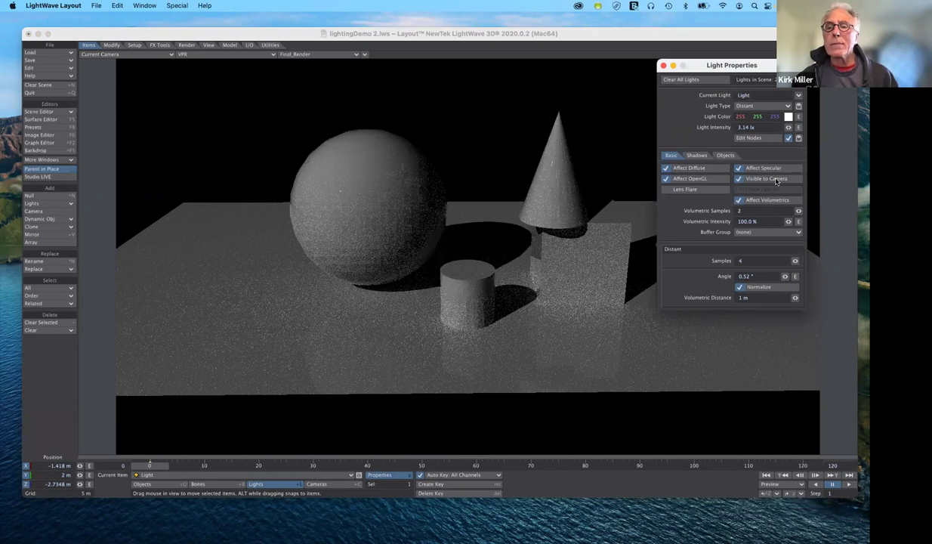
click(733, 126)
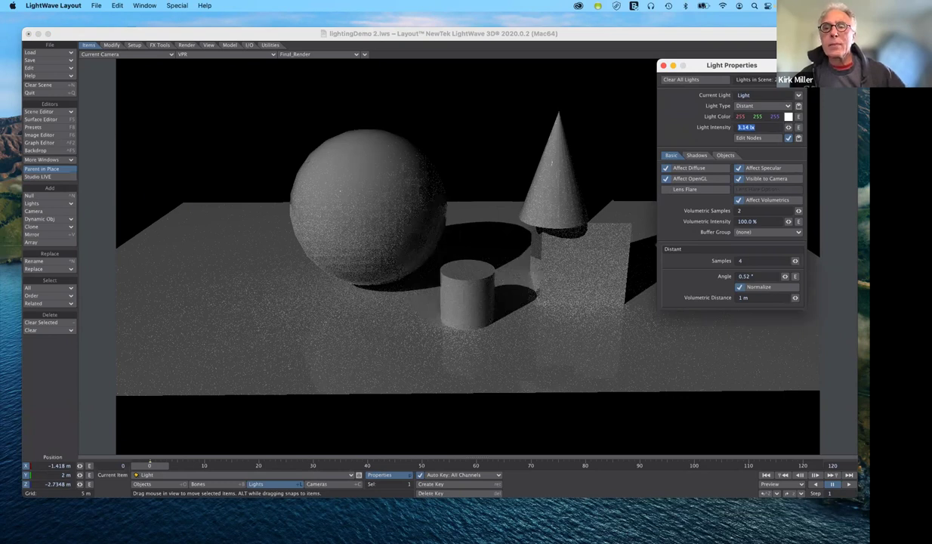
text(6)
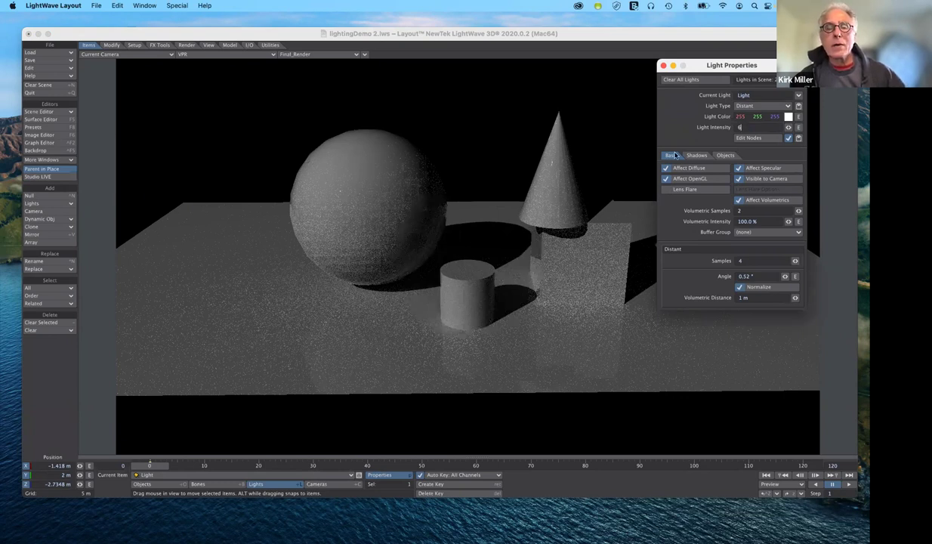
key(Tab)
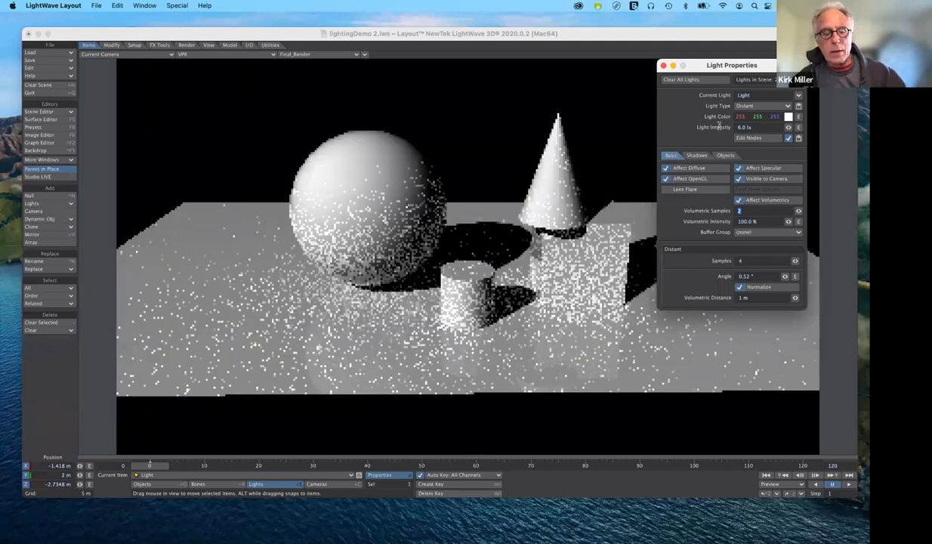
Raise the distant light's intensity to 12 lx
key(shift+Tab)
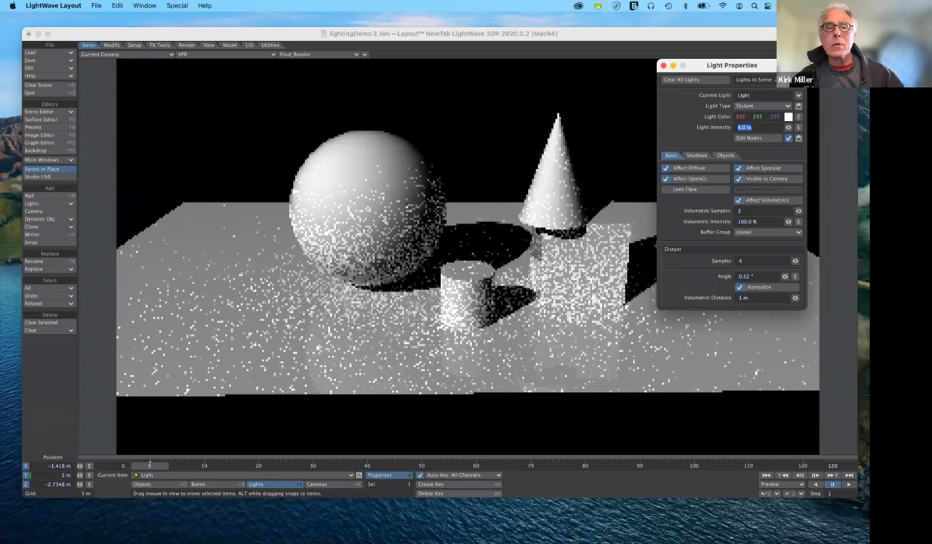
text(12)
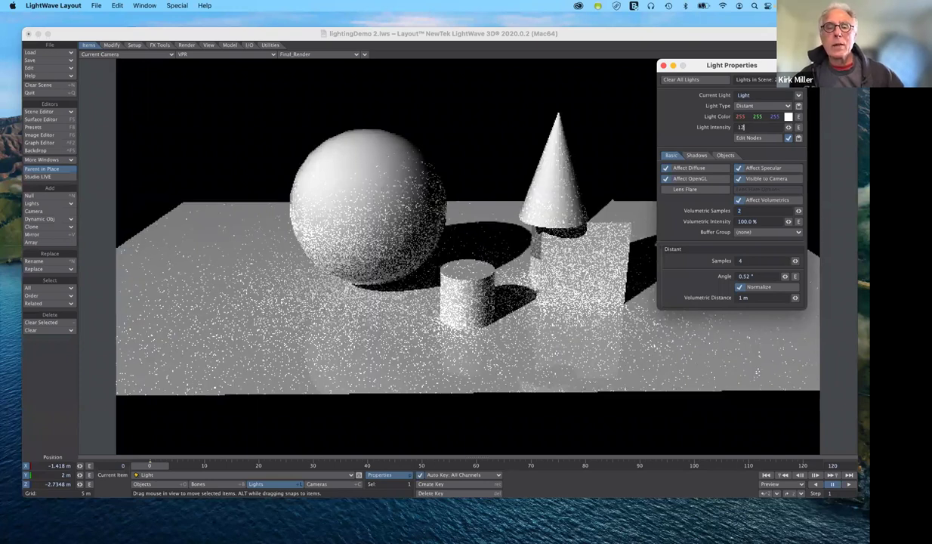
key(Tab)
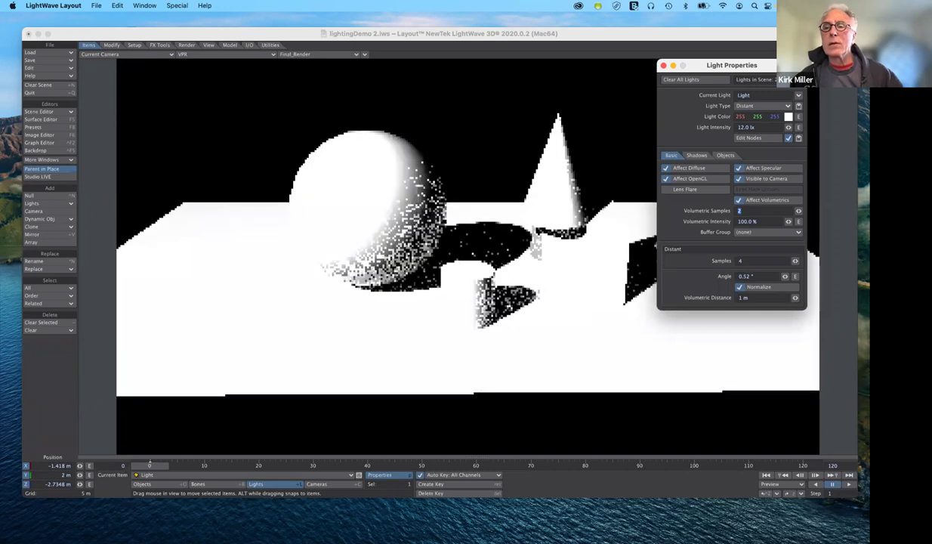
Set the distant light's intensity to 8 lx and shift the Light Properties window farther from the objects
click(737, 128)
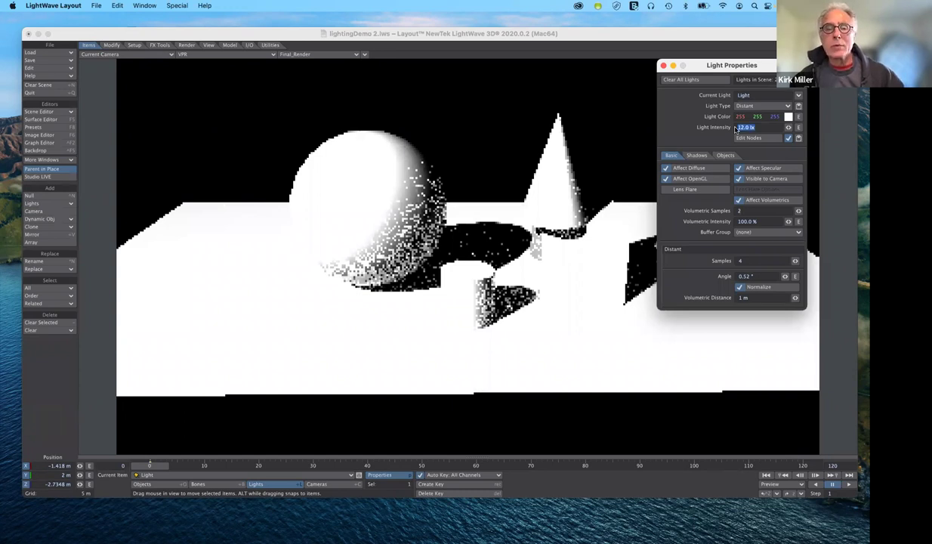
text(8)
key(Return)
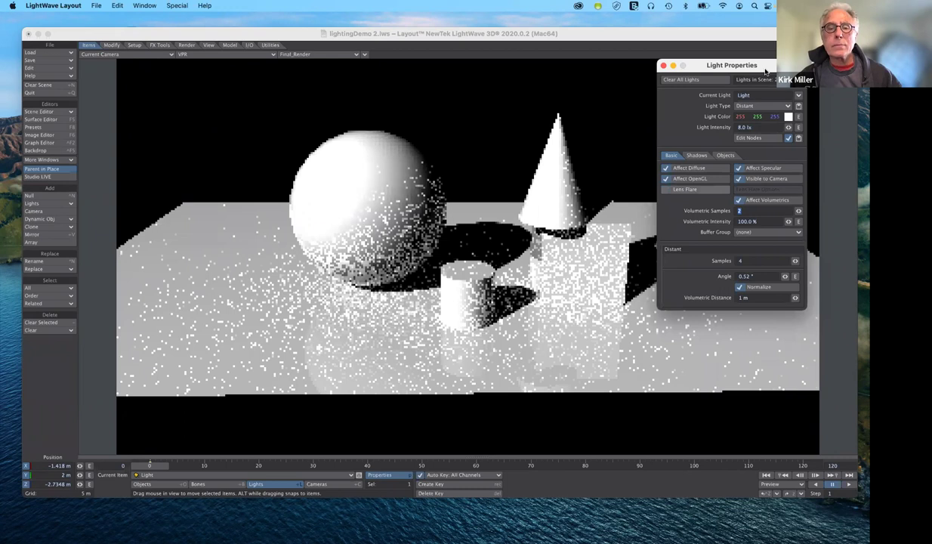
drag(673, 188, 685, 192)
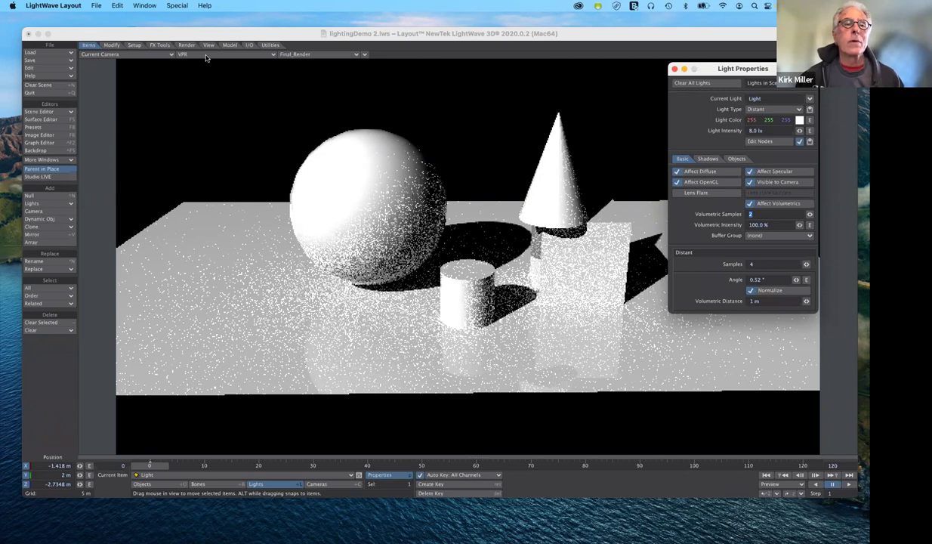
Switch the viewport to Wireframe and move the distant light along X to about -743 mm
key(p)
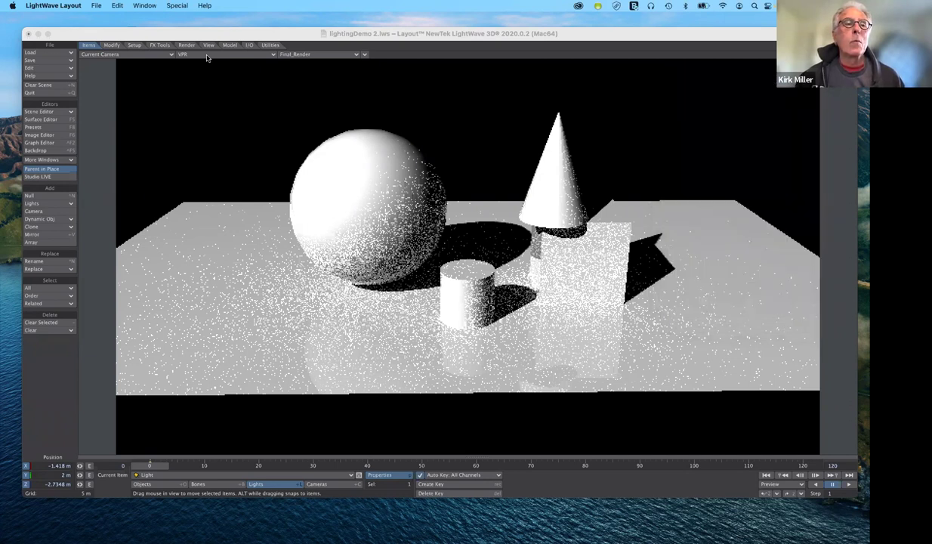
click(255, 119)
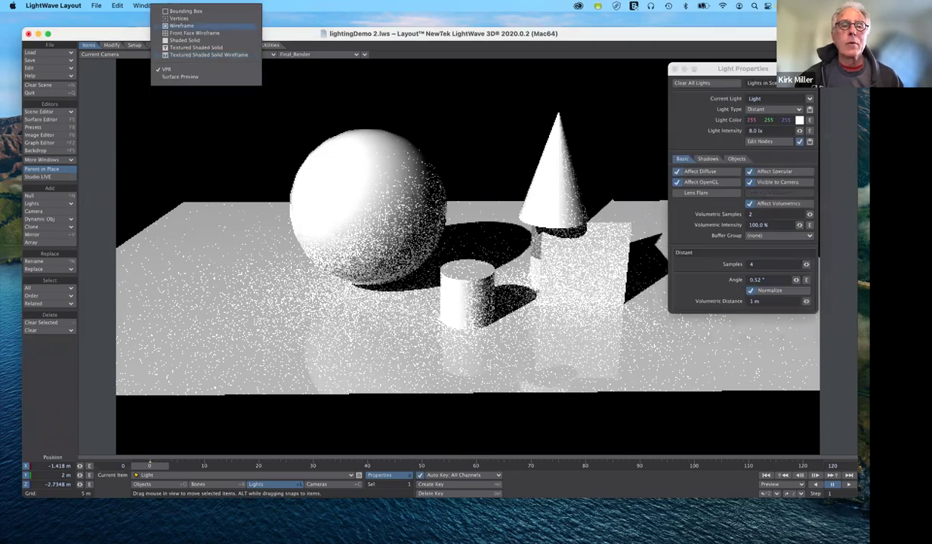
key(Return)
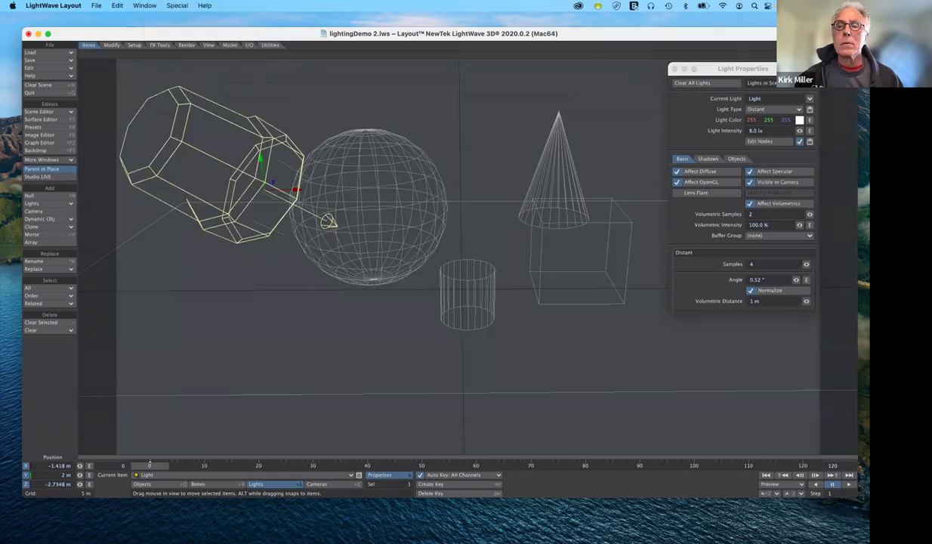
drag(268, 185, 487, 185)
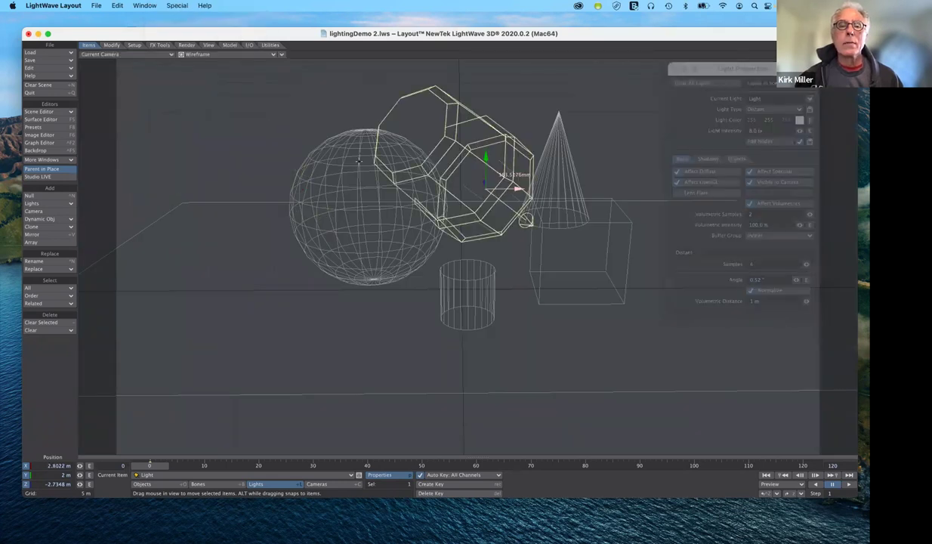
drag(359, 161, 359, 161)
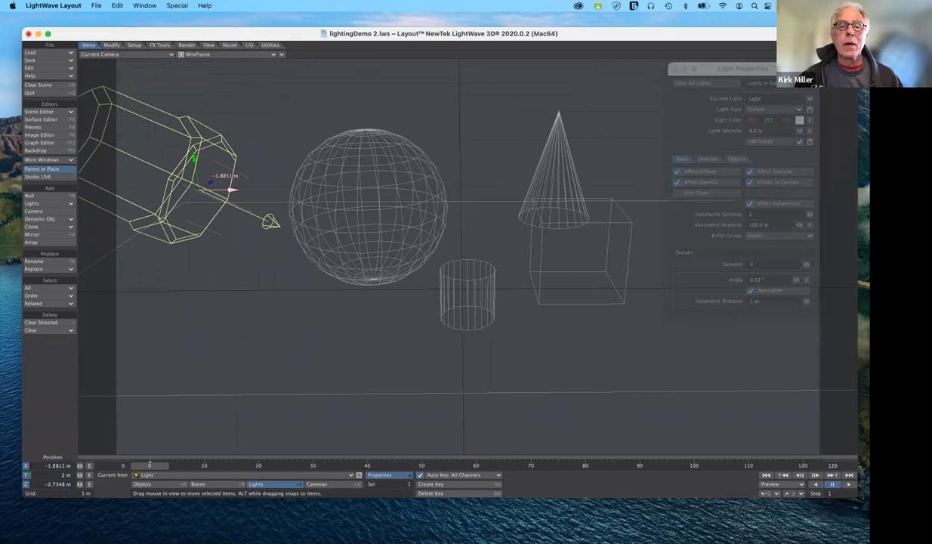
drag(232, 189, 392, 189)
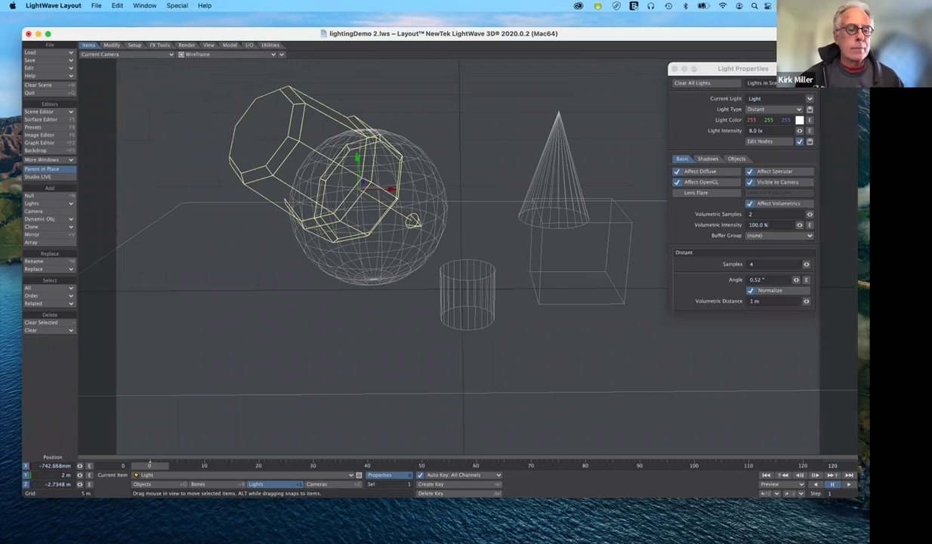
Hide the Light Properties window and set the distant light's Y position to 0 m
right_drag(83, 441, 78, 484)
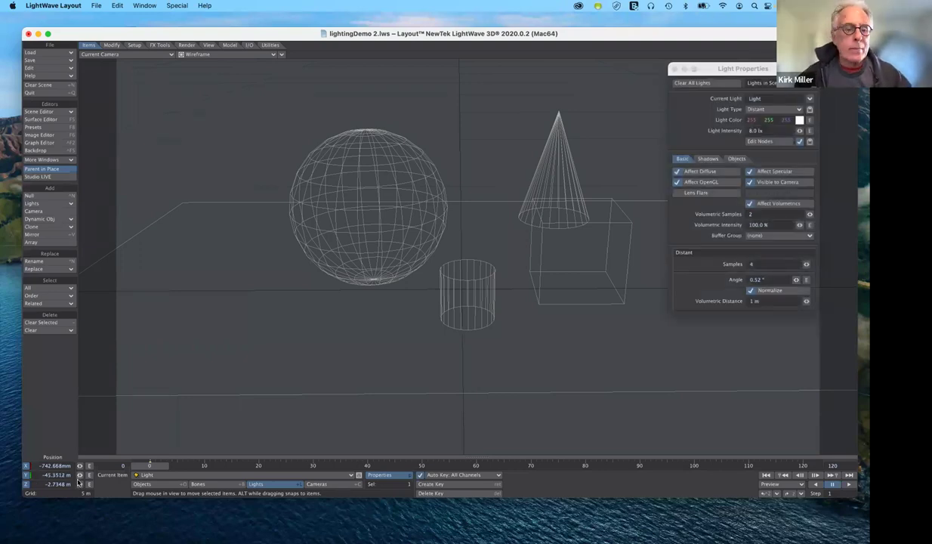
click(43, 475)
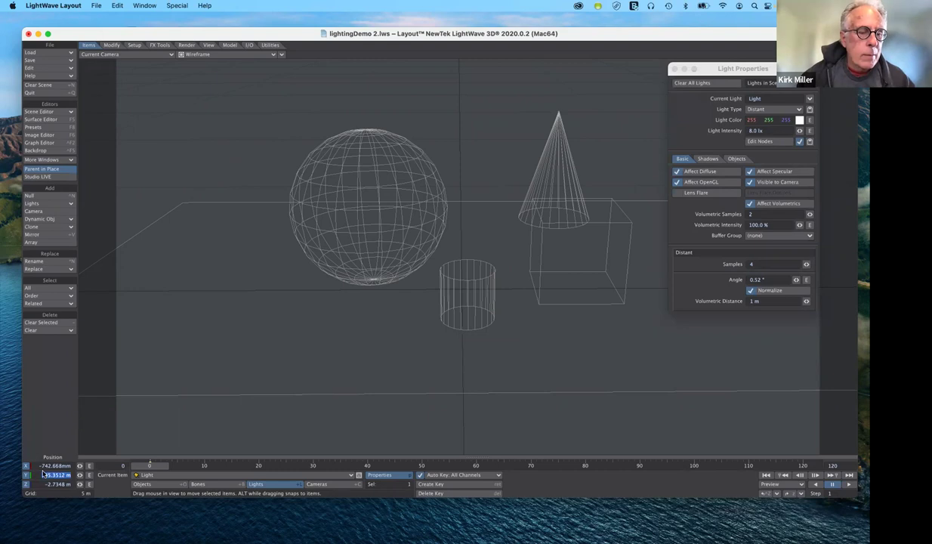
key(Return)
key(p)
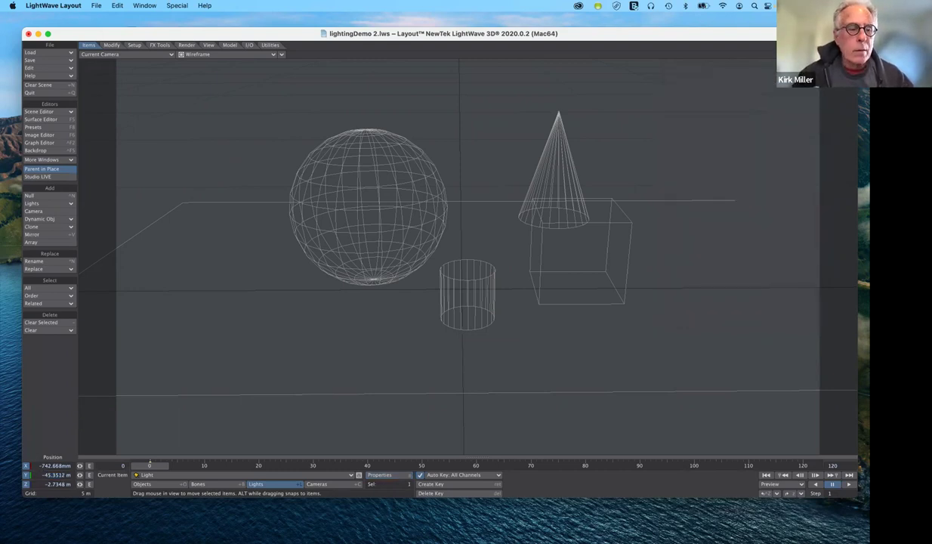
click(54, 474)
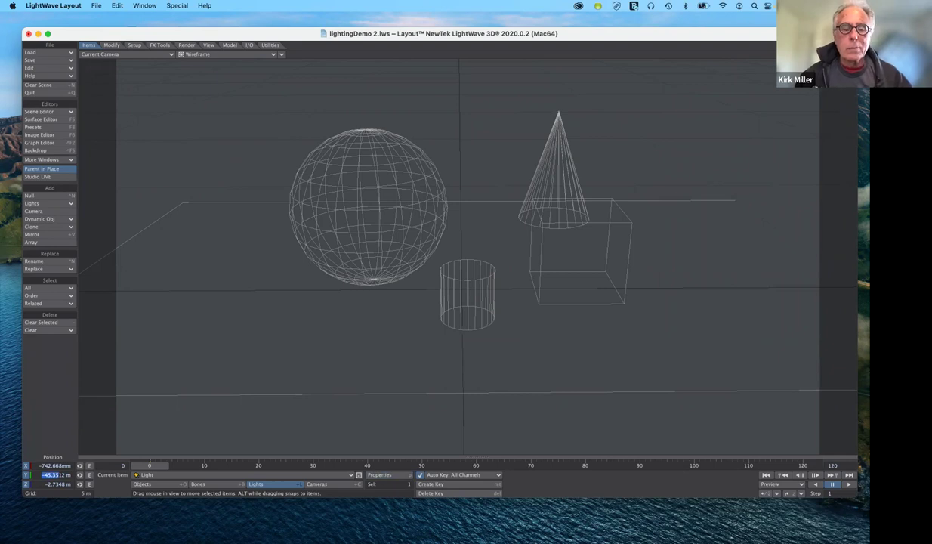
text(0)
key(Tab)
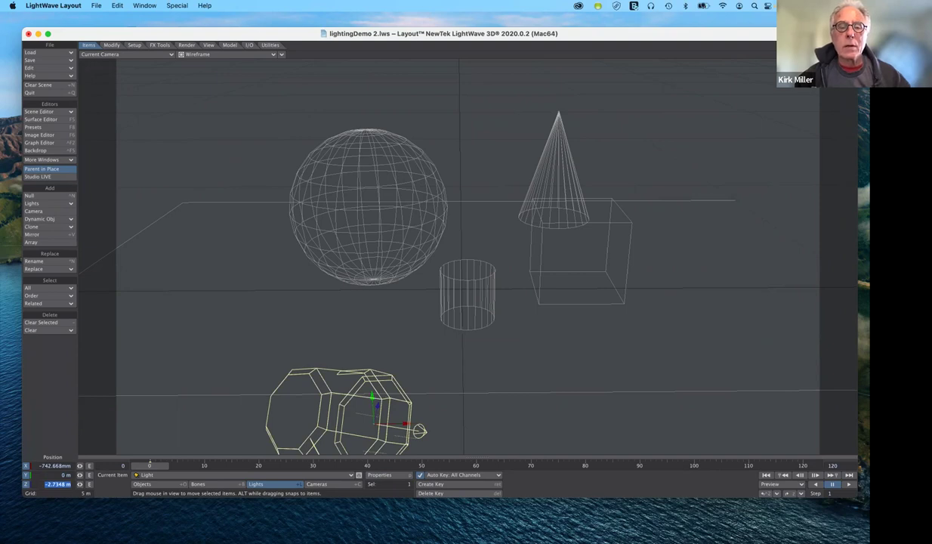
Move the distant light below the floor to about X 2.273 m, Y -299 mm, and check the lighting in VPR
drag(372, 393, 373, 395)
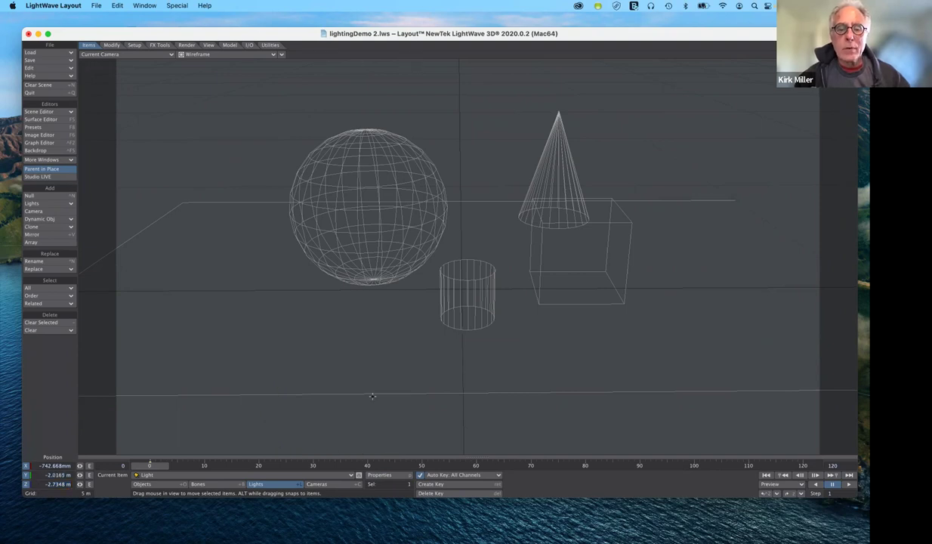
drag(393, 435, 394, 436)
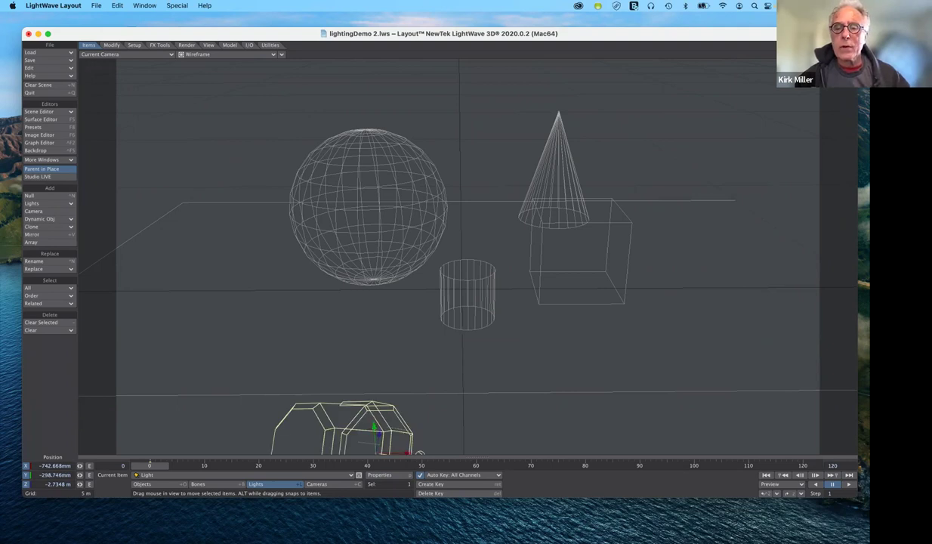
drag(419, 453, 340, 420)
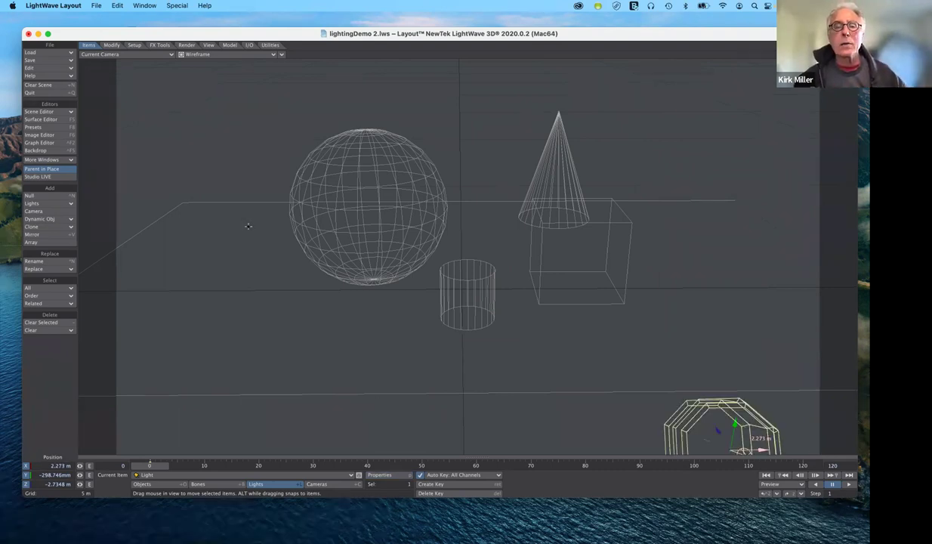
click(236, 55)
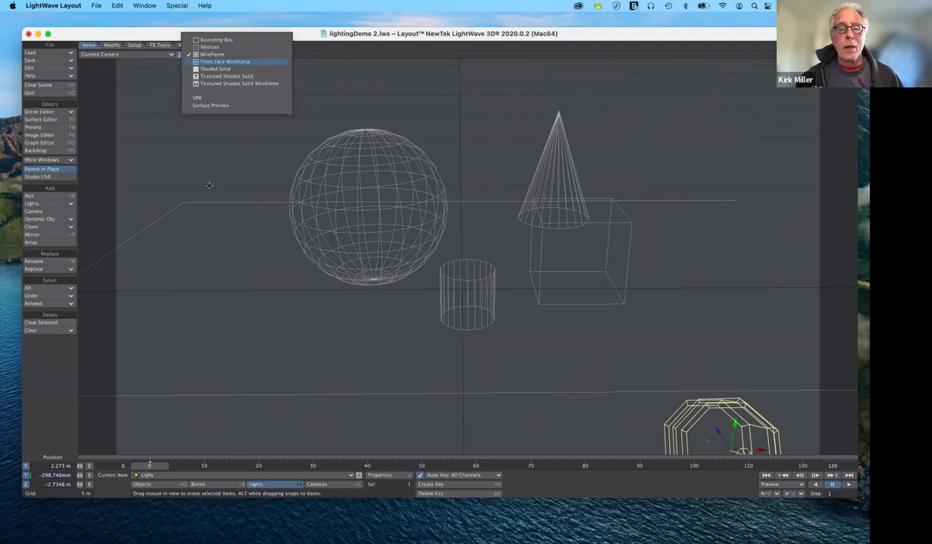
click(219, 98)
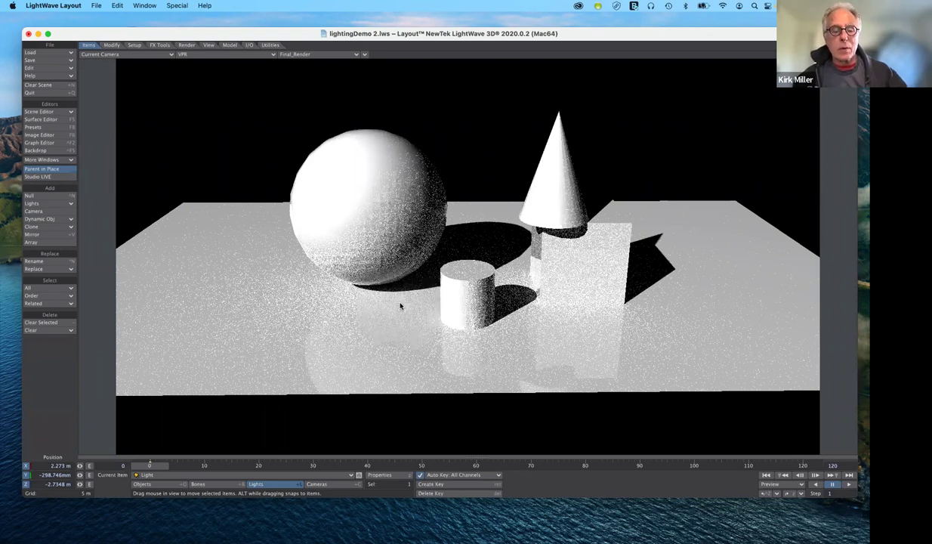
In Wireframe, move the distant light above the floor to about X -1.57 m, Y 2.24 m, and render the viewport in VPR
click(225, 54)
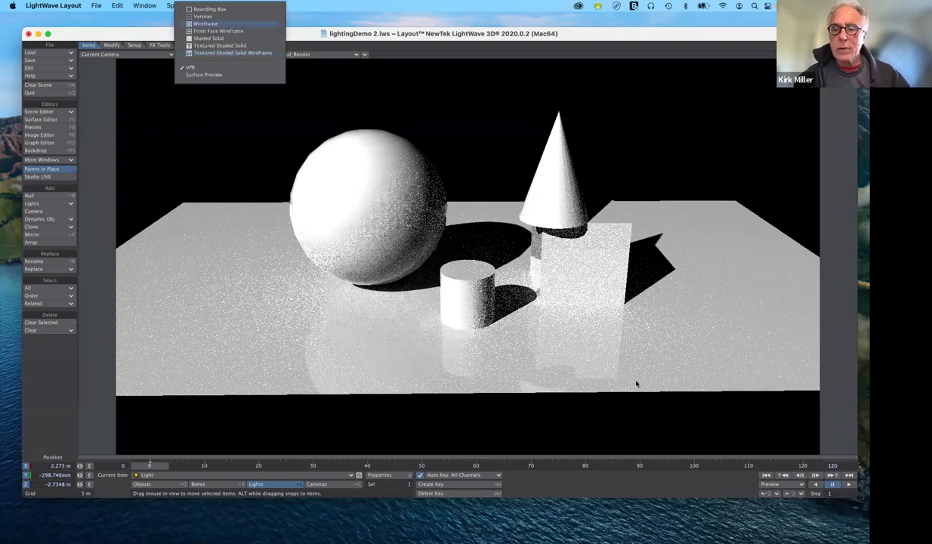
click(726, 427)
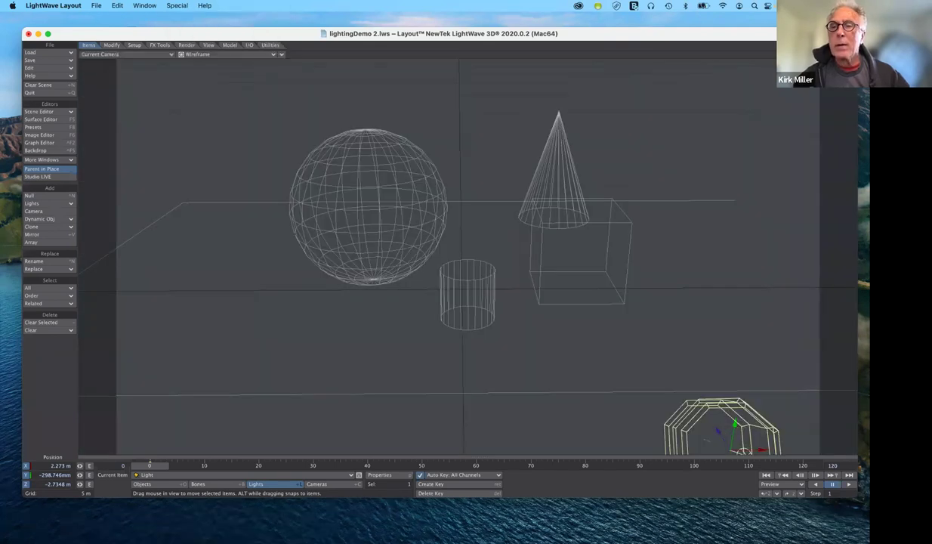
drag(717, 430, 789, 121)
drag(761, 428, 755, 452)
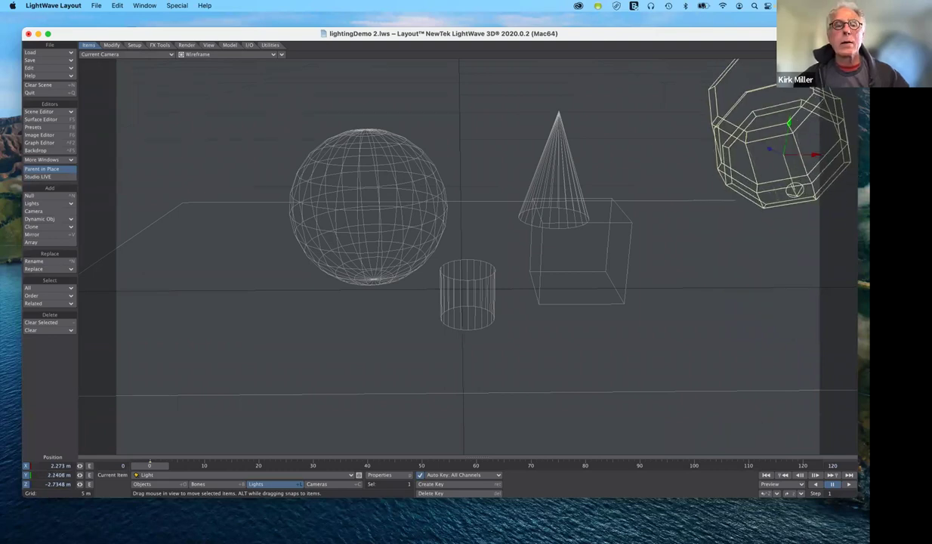
drag(815, 155, 269, 156)
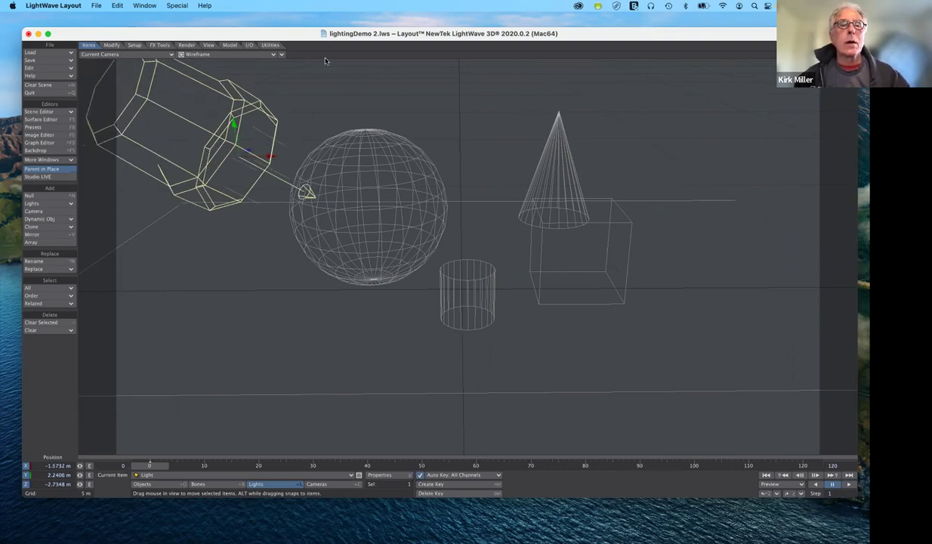
click(258, 56)
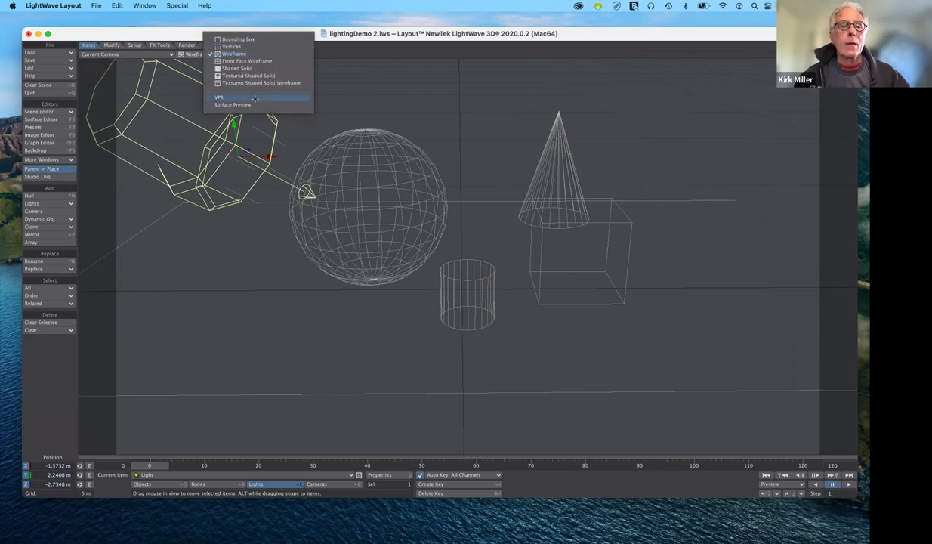
click(249, 100)
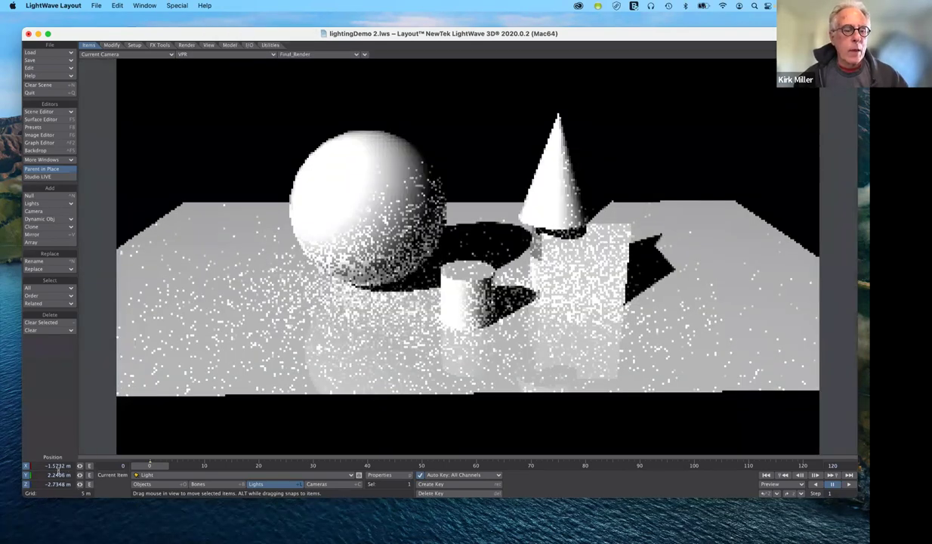
Set the distant light's heading rotation to 0°
key(y)
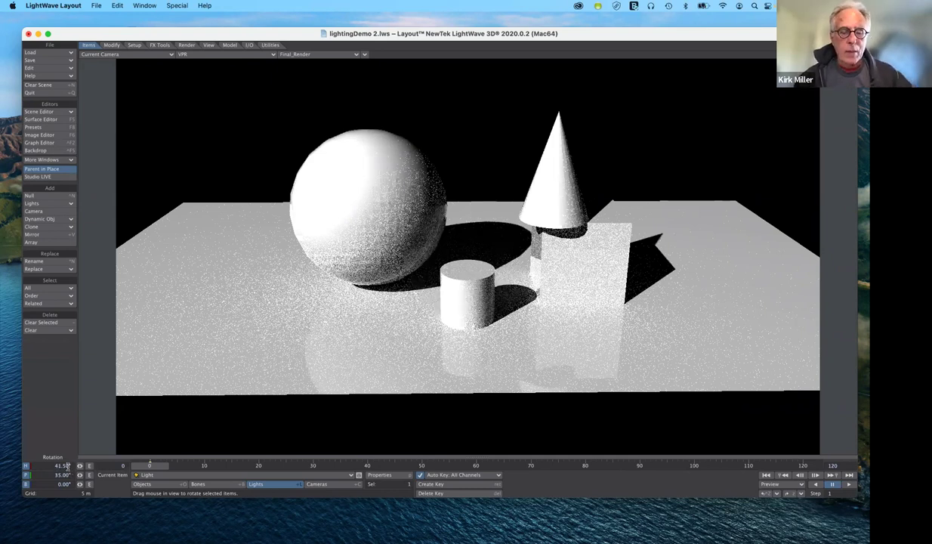
click(76, 466)
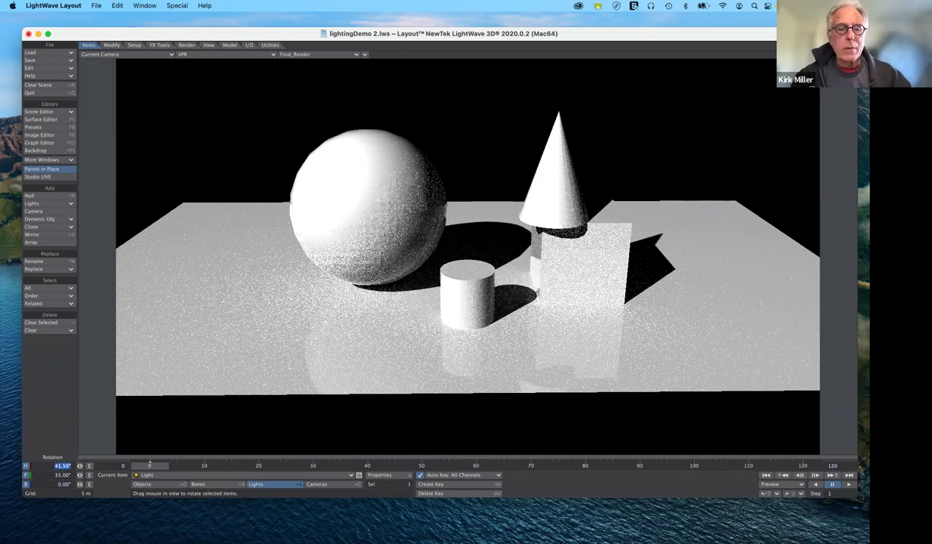
text(0)
key(Tab)
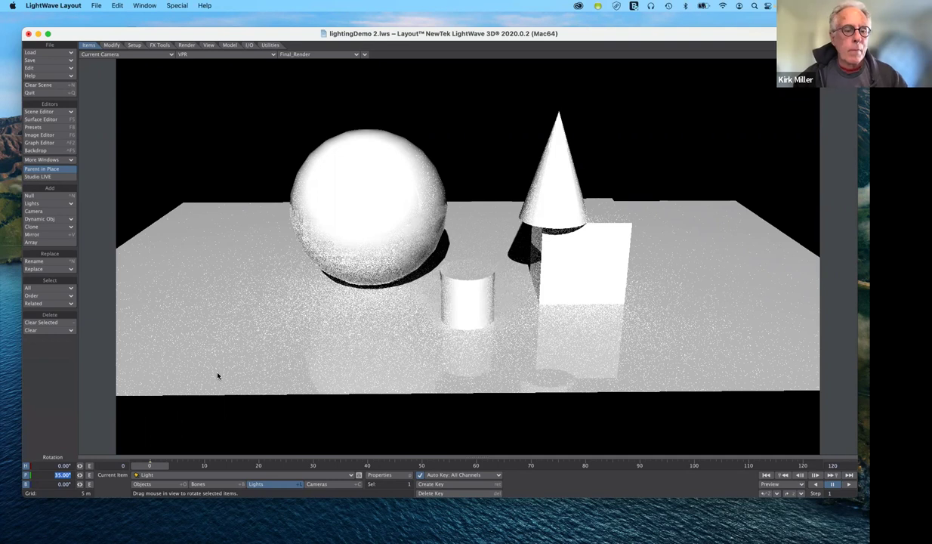
Try a heading rotation of 45° on the distant light and undo the change
click(65, 465)
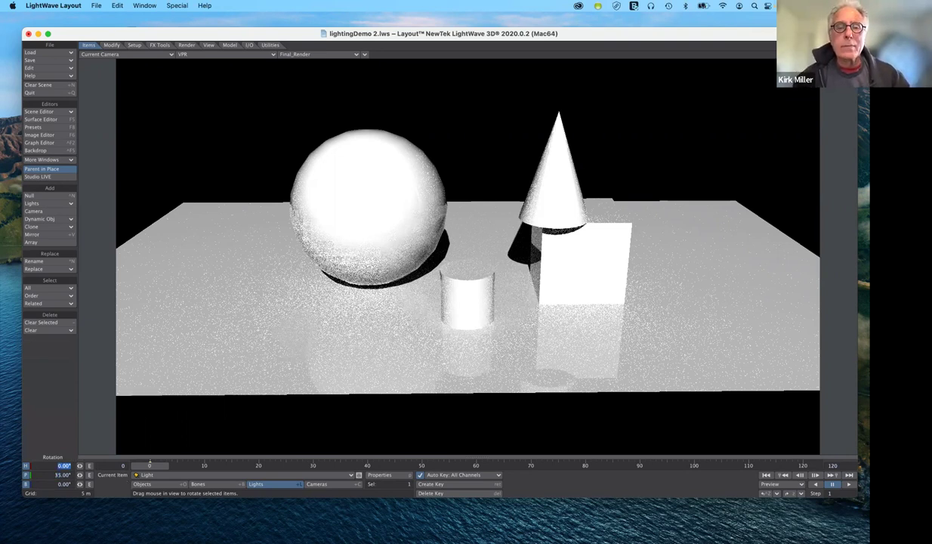
text(45)
key(Tab)
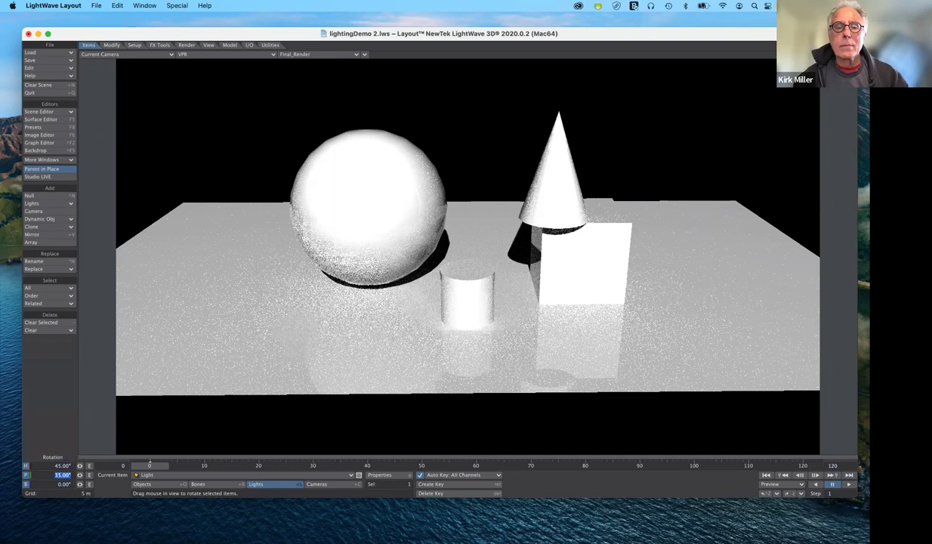
key(ctrl+z)
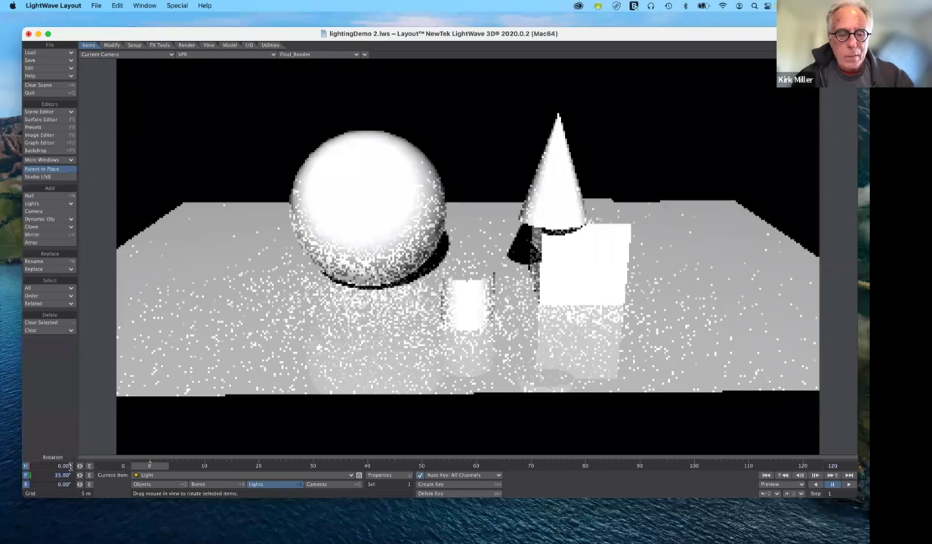
Set the distant light's heading rotation to 45° to cast the shadows diagonally across the floor
click(64, 465)
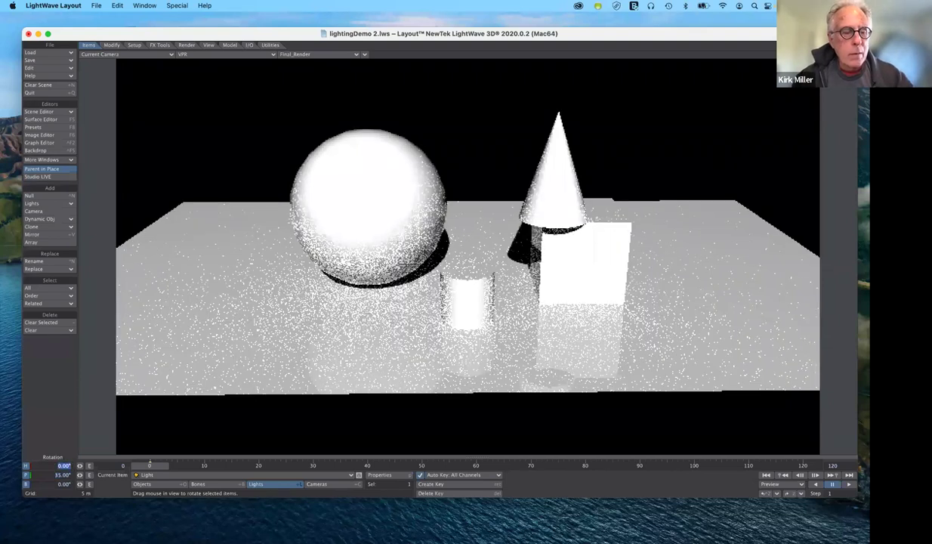
text(45)
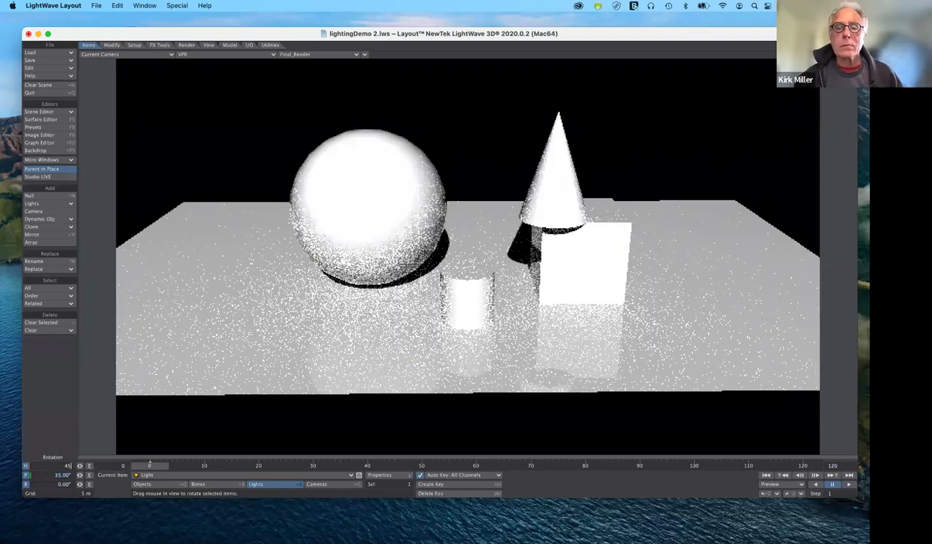
key(Tab)
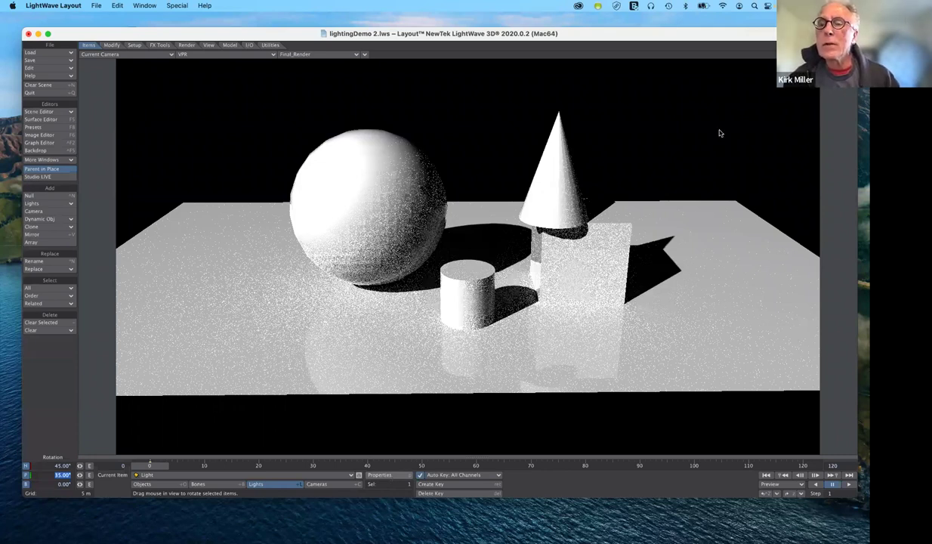
Open the distant light's properties and set its angle to 30° to soften the shadows
key(p)
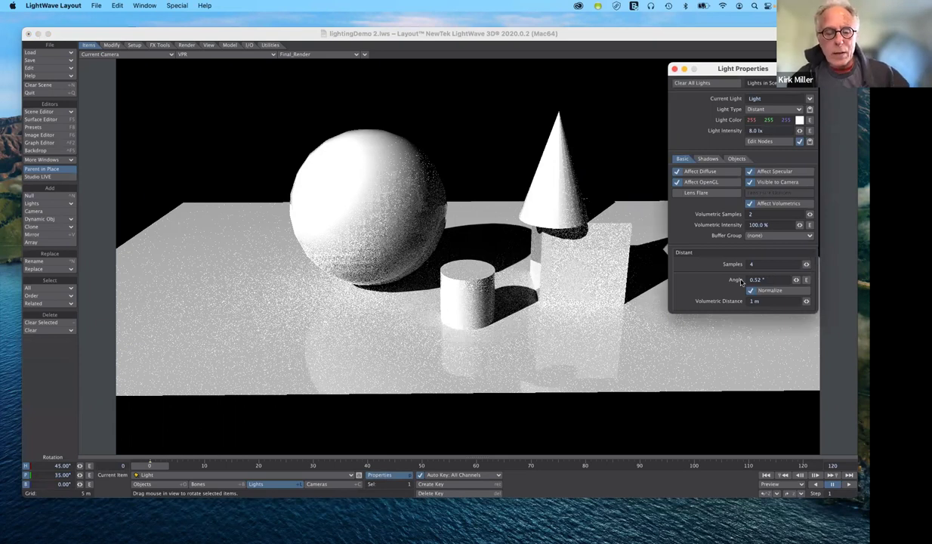
click(740, 281)
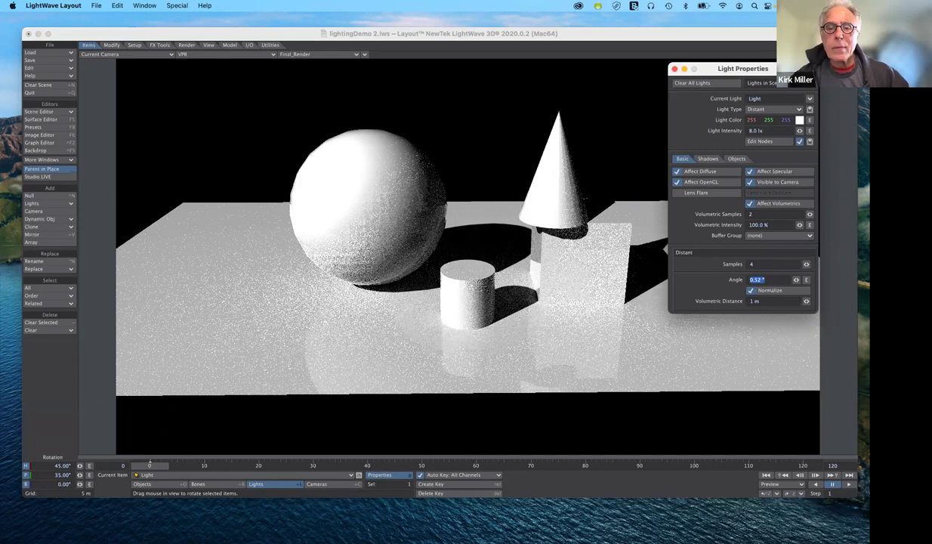
text(30)
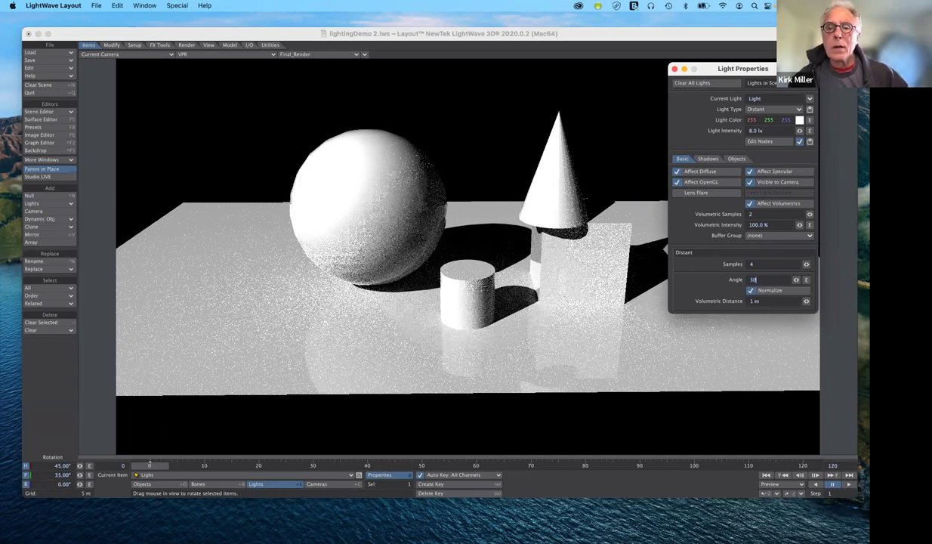
key(Tab)
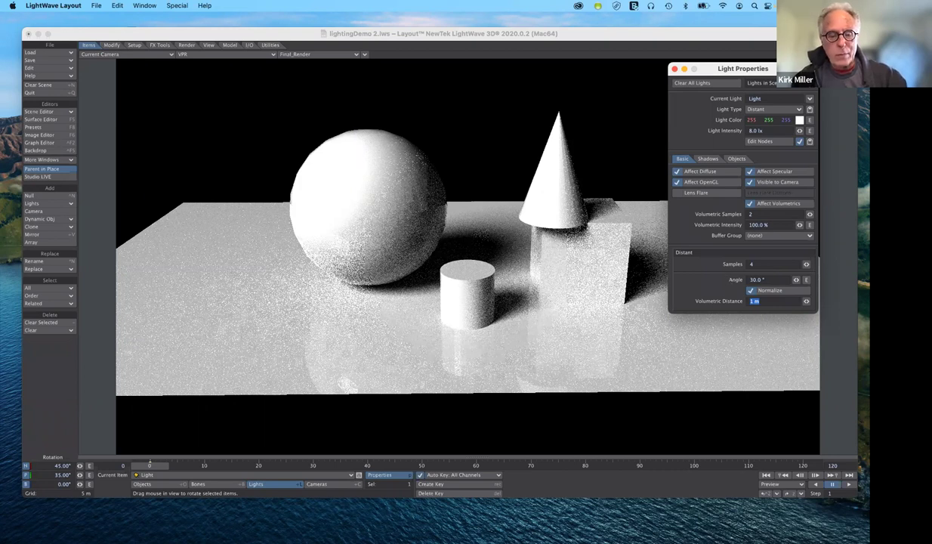
Set the distant light's angle to 0.52° to make the shadow edges sharp again
click(757, 279)
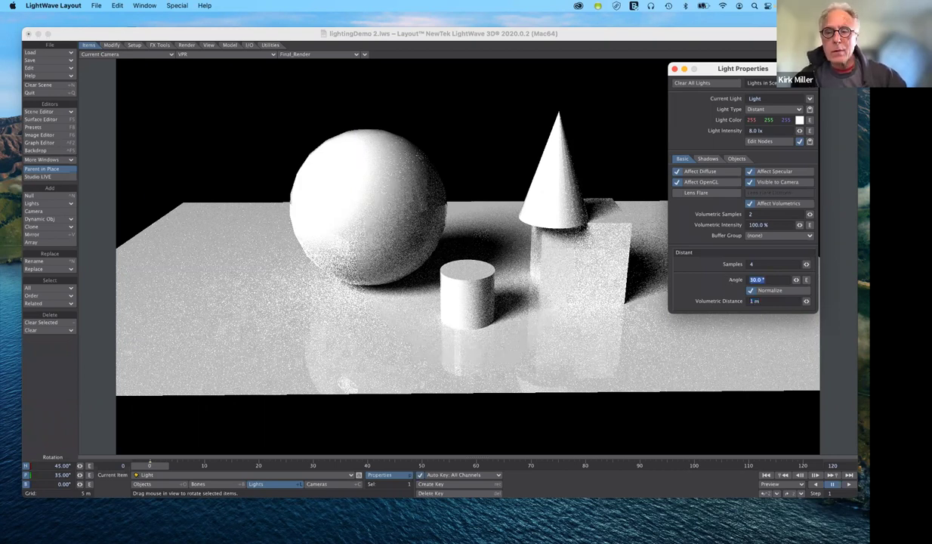
text(.5)
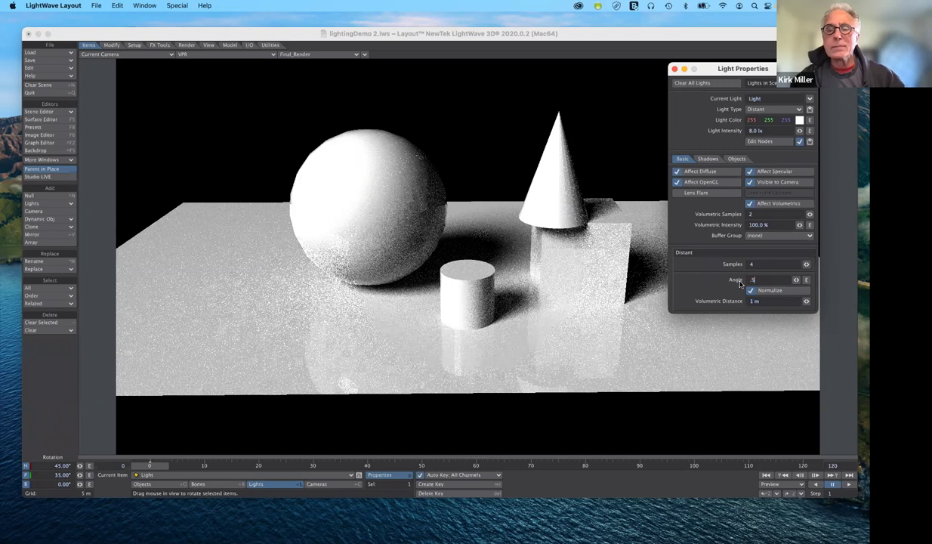
key(Tab)
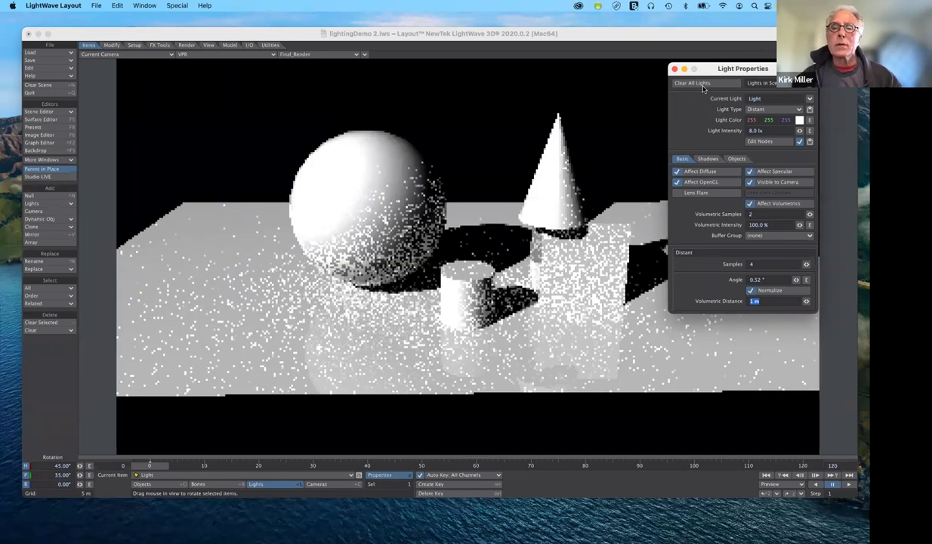
Move the Light Properties window clear of the webcam overlay and change the light type to Area
drag(713, 69, 703, 88)
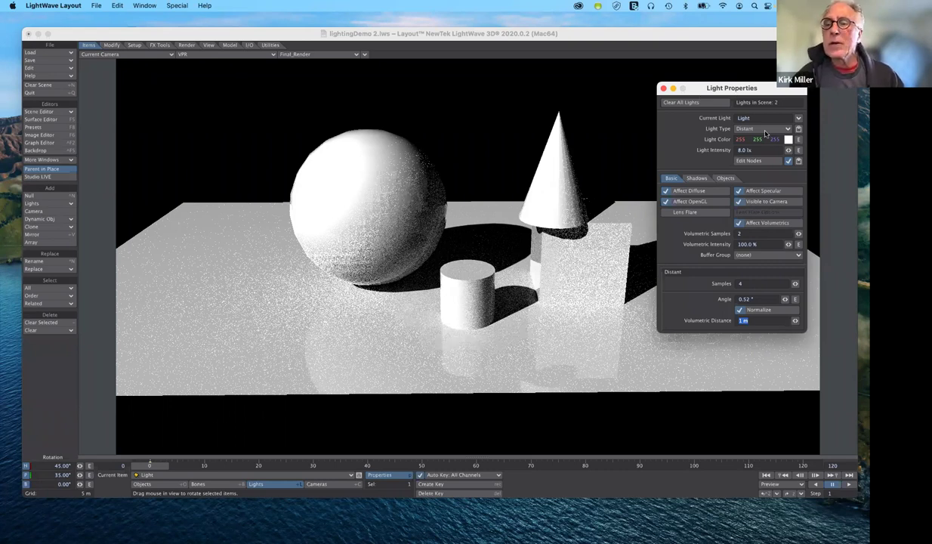
drag(703, 88, 686, 91)
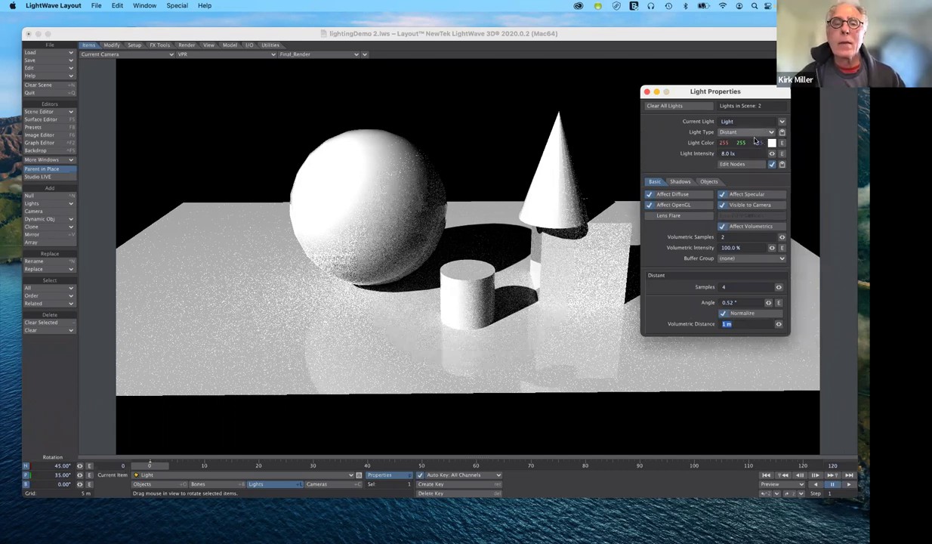
click(757, 133)
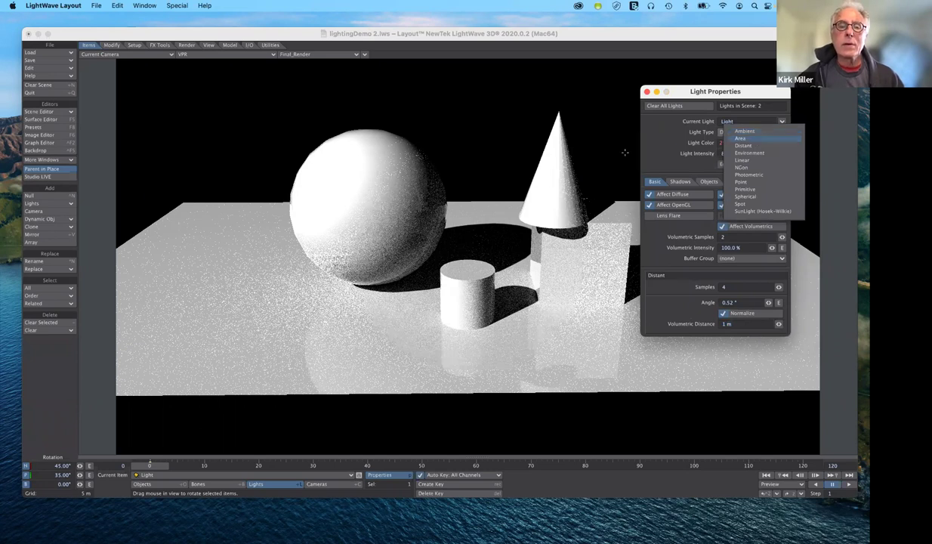
key(Return)
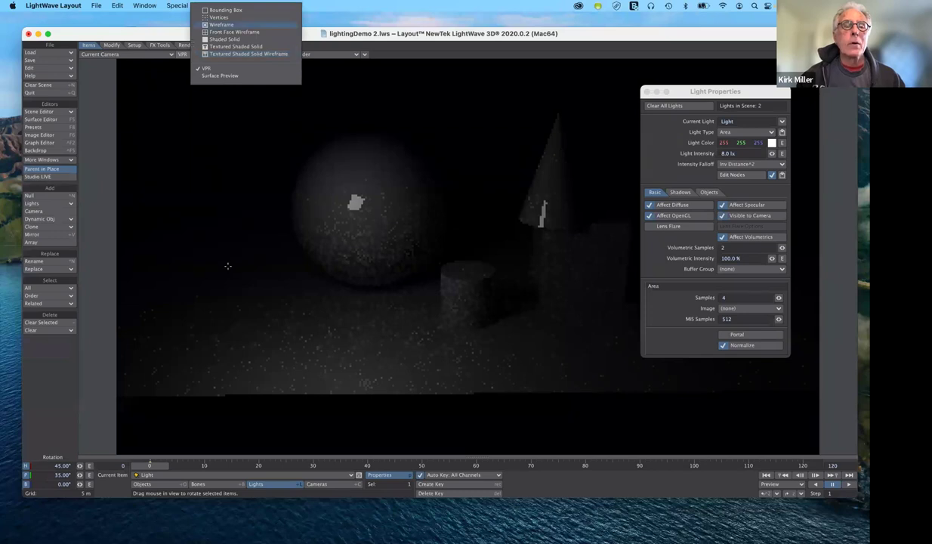
Examine the area light's shape and direction in Wireframe, and return the viewport to VPR
key(Return)
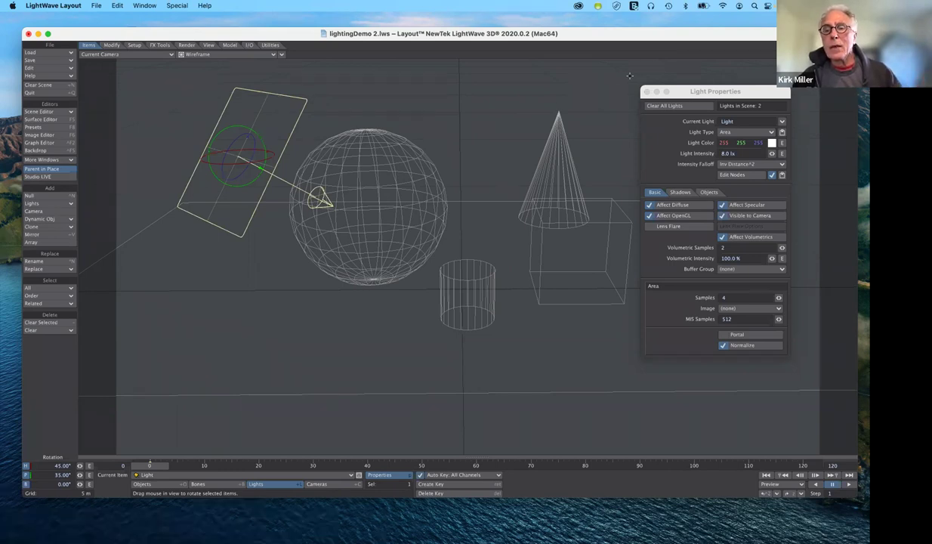
click(236, 55)
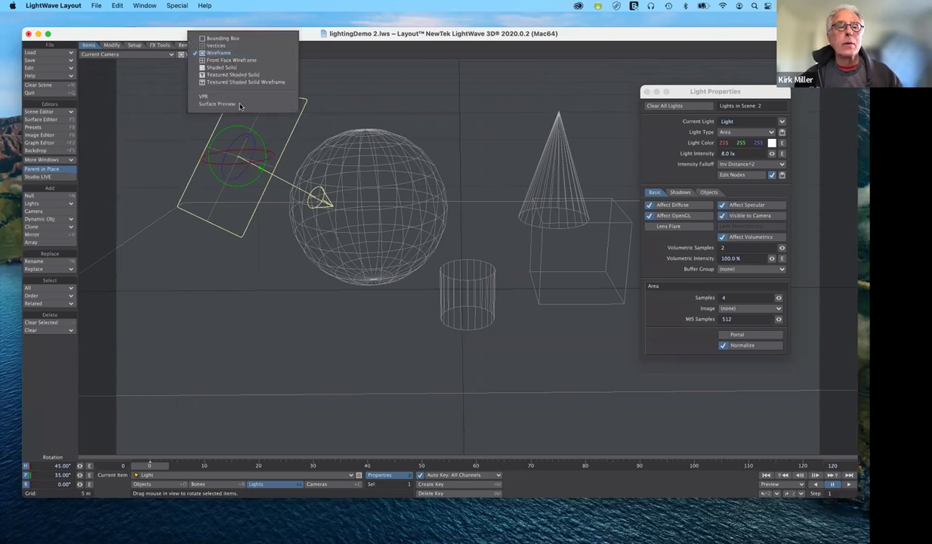
click(238, 98)
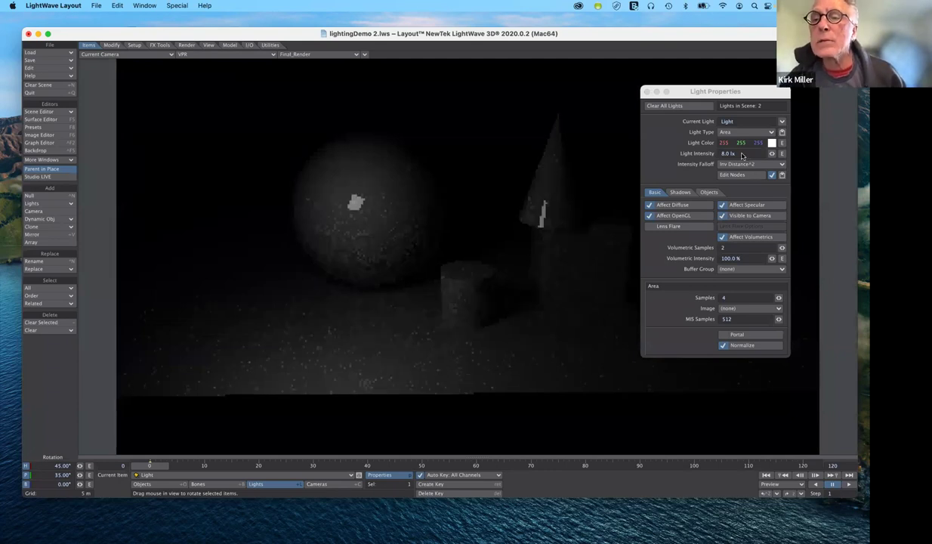
Set the area light's intensity to 16 lx
click(731, 153)
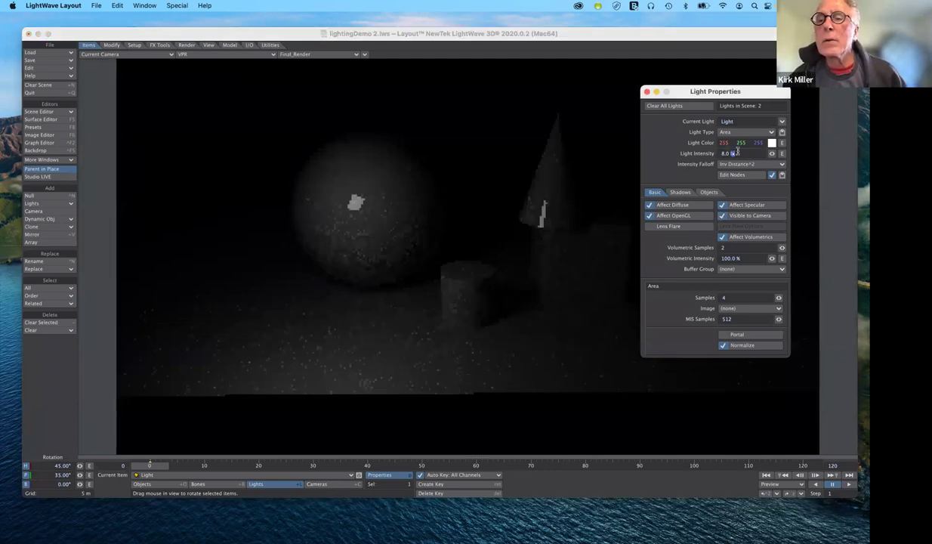
drag(737, 152, 718, 152)
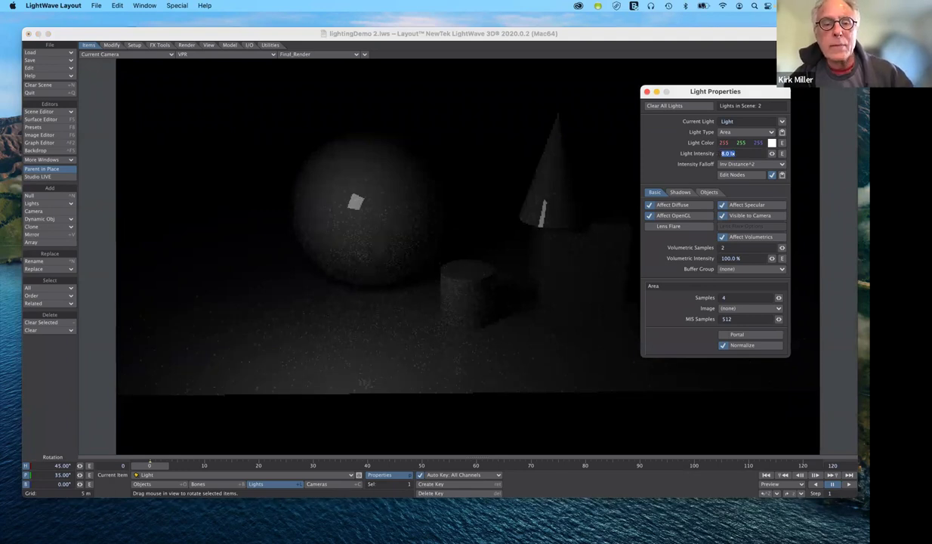
key(Tab)
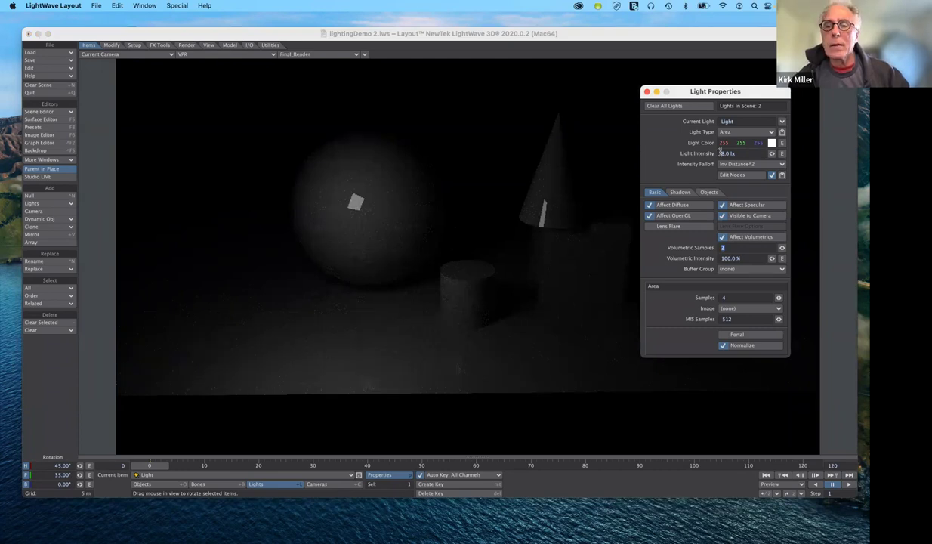
key(BackSpace)
key(BackSpace)
key(BackSpace)
key(BackSpace)
key(BackSpace)
key(BackSpace)
text(11)
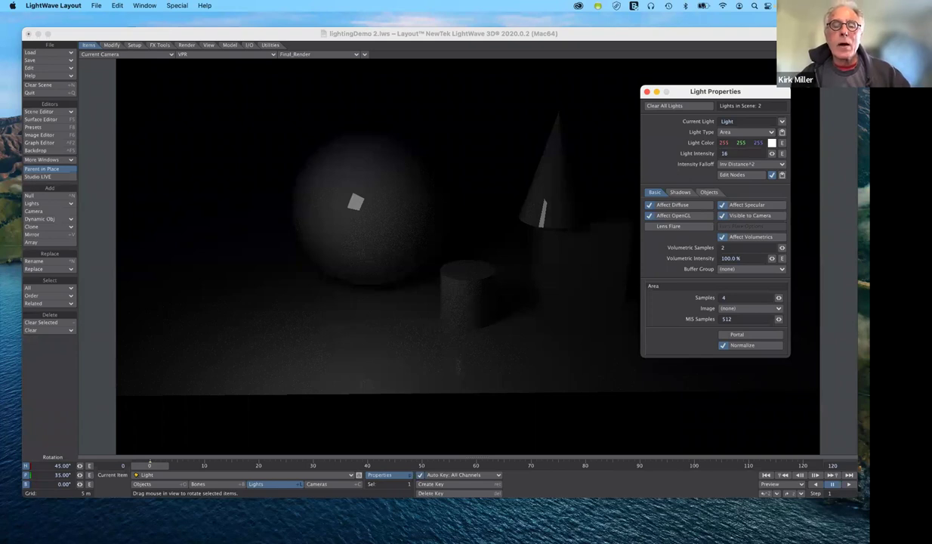
key(Tab)
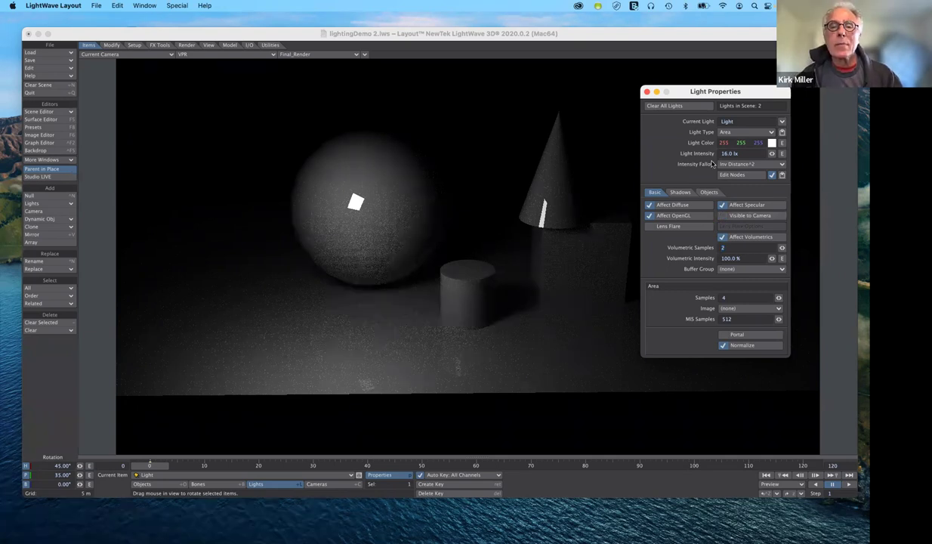
Turn Visible to Camera back on, and switch Affect Specular off and on to compare the area light's reflection on the sphere
click(722, 216)
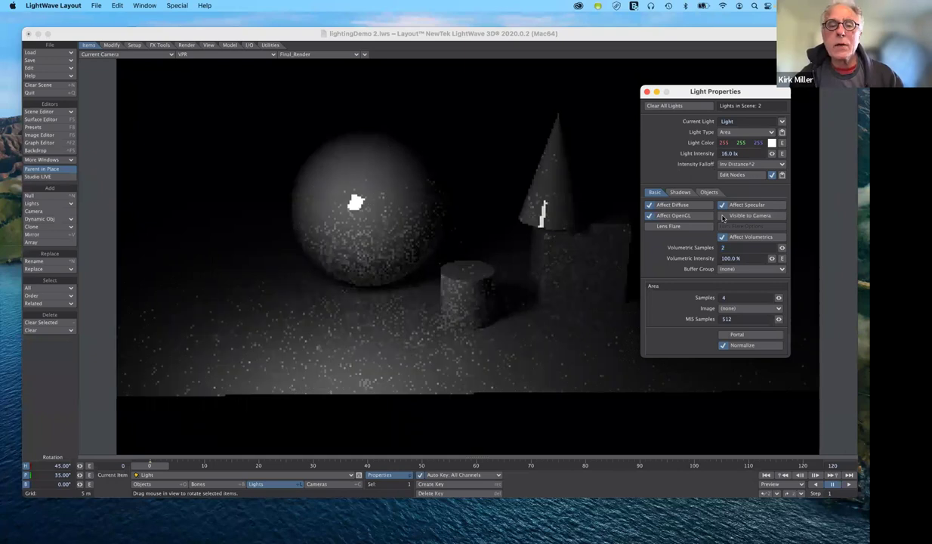
click(724, 207)
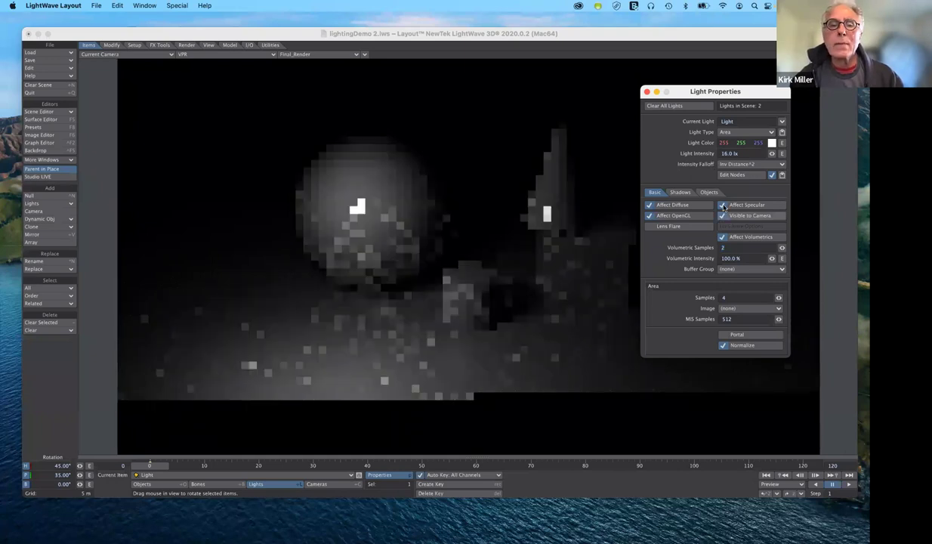
click(722, 206)
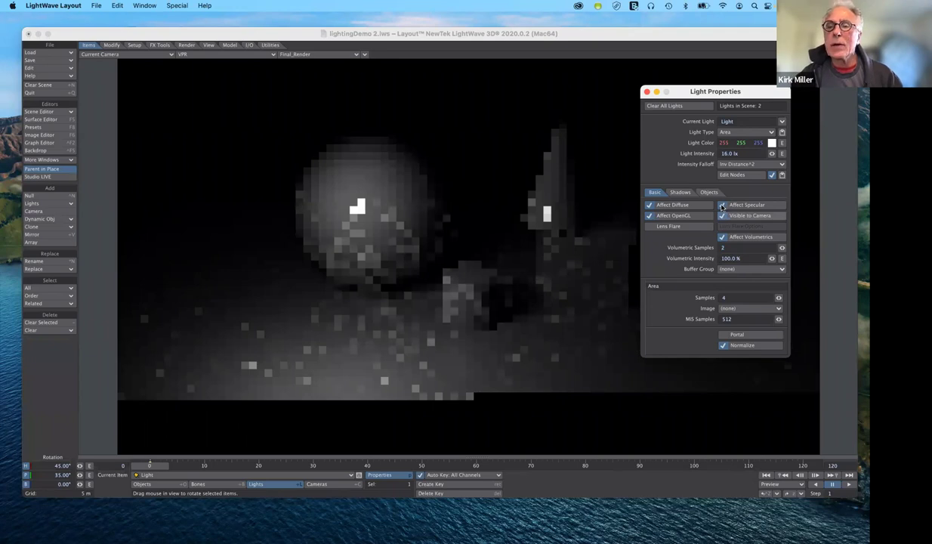
click(722, 216)
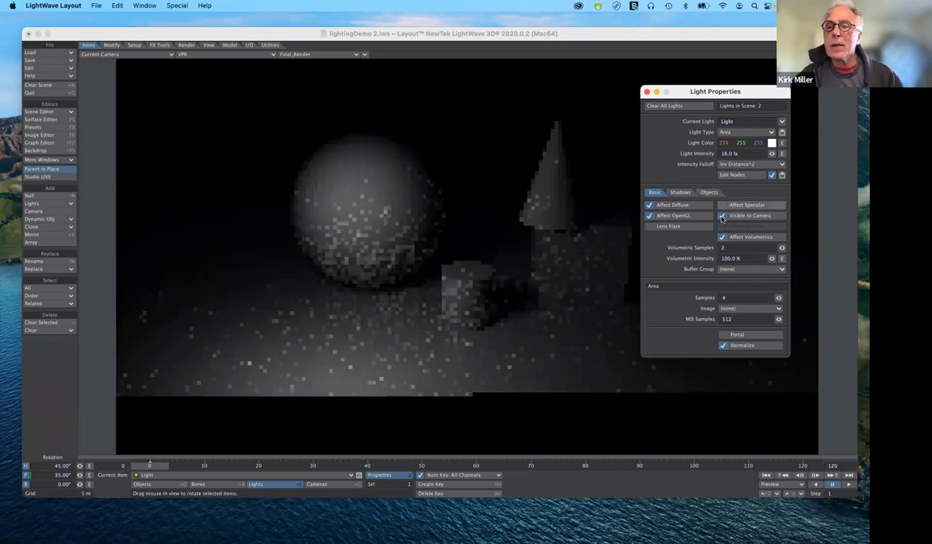
click(722, 204)
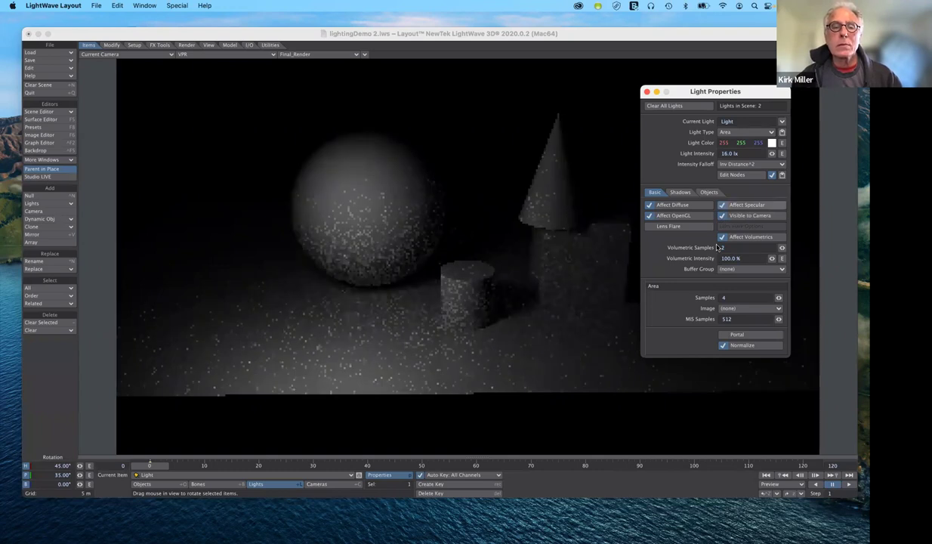
click(356, 204)
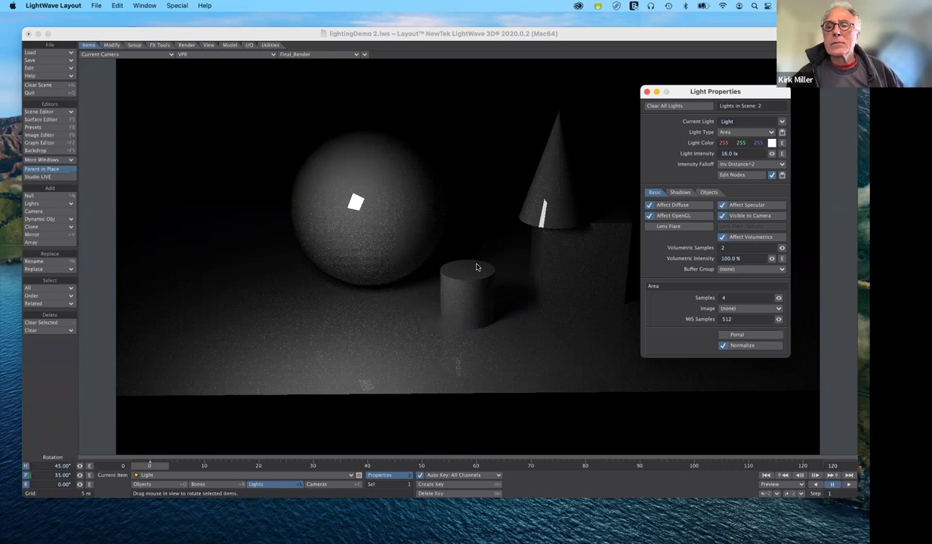
Change the light type to Linear, and examine the light's shape in Wireframe before returning the viewport to VPR
click(731, 132)
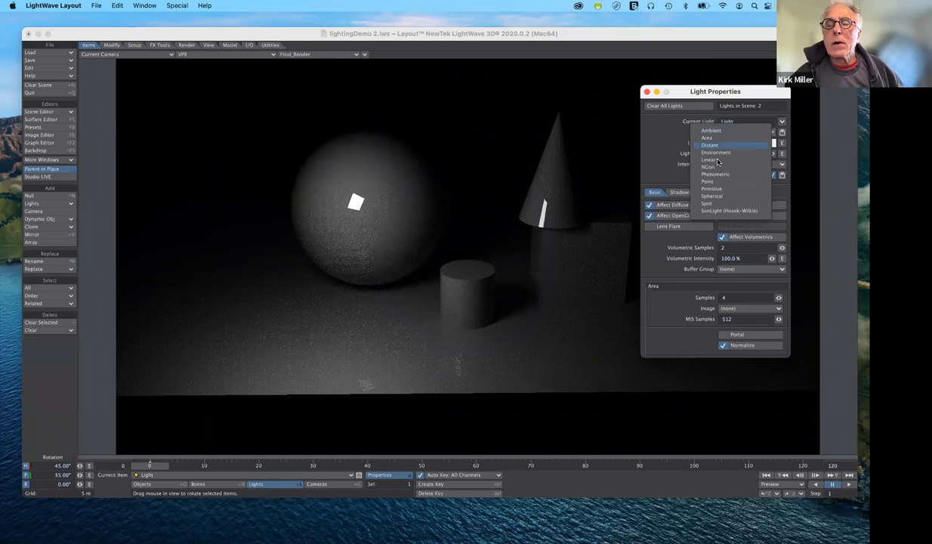
click(565, 188)
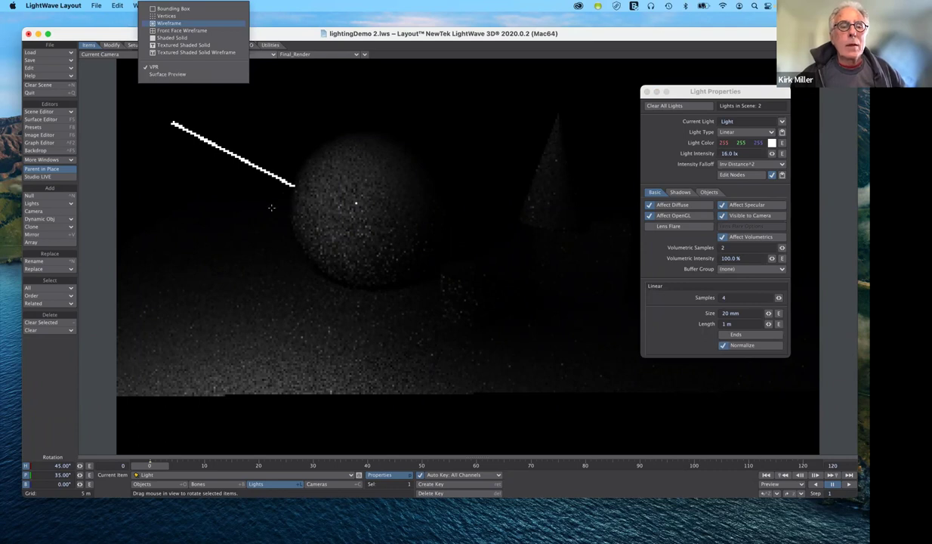
key(Return)
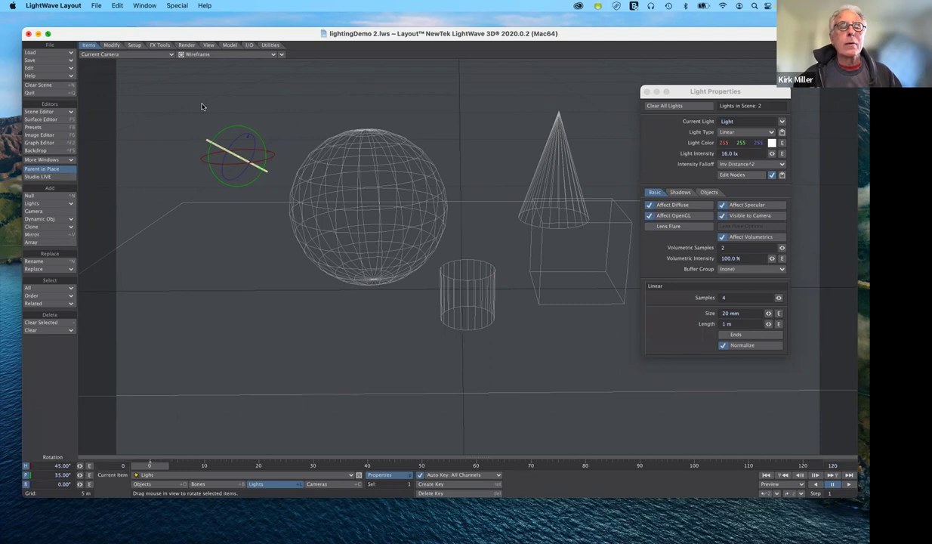
click(208, 55)
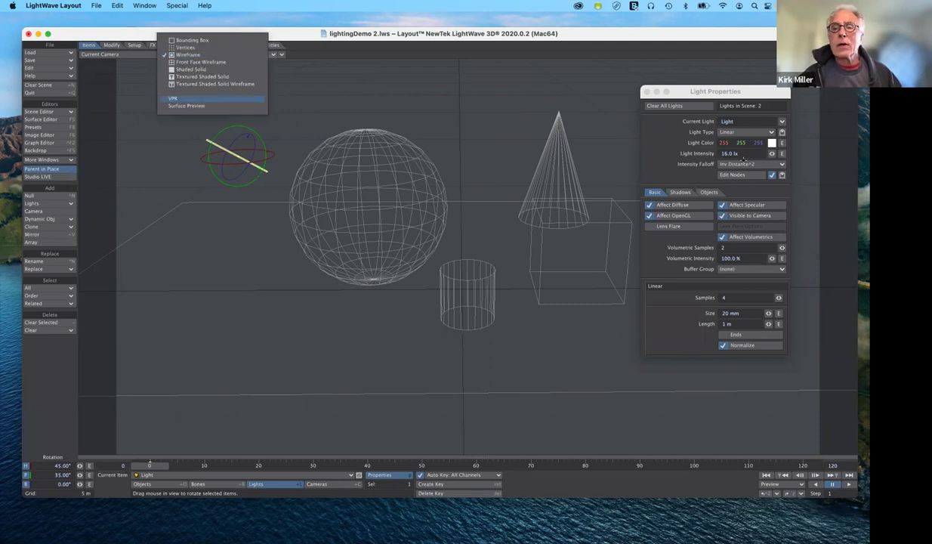
key(Return)
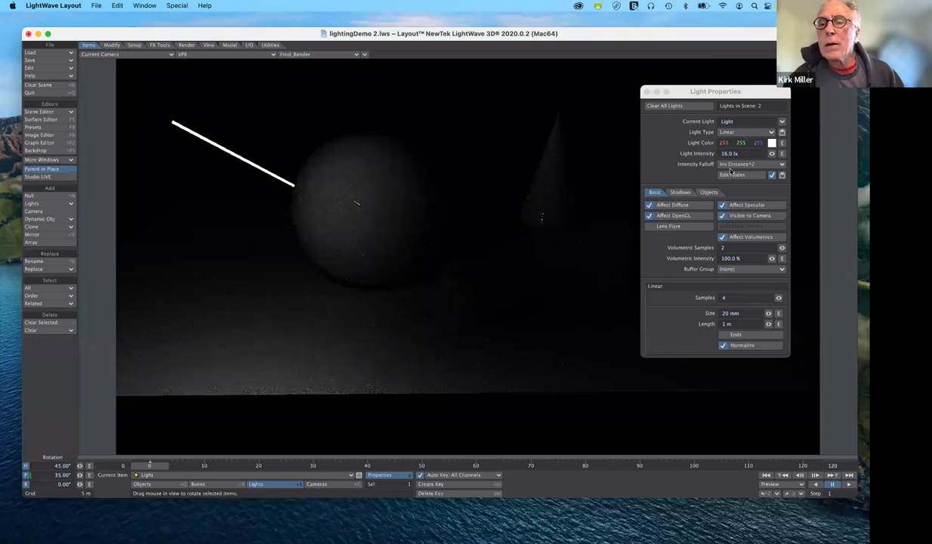
Change the light type to Point and display the viewport as Textured Shaded Solid
click(740, 132)
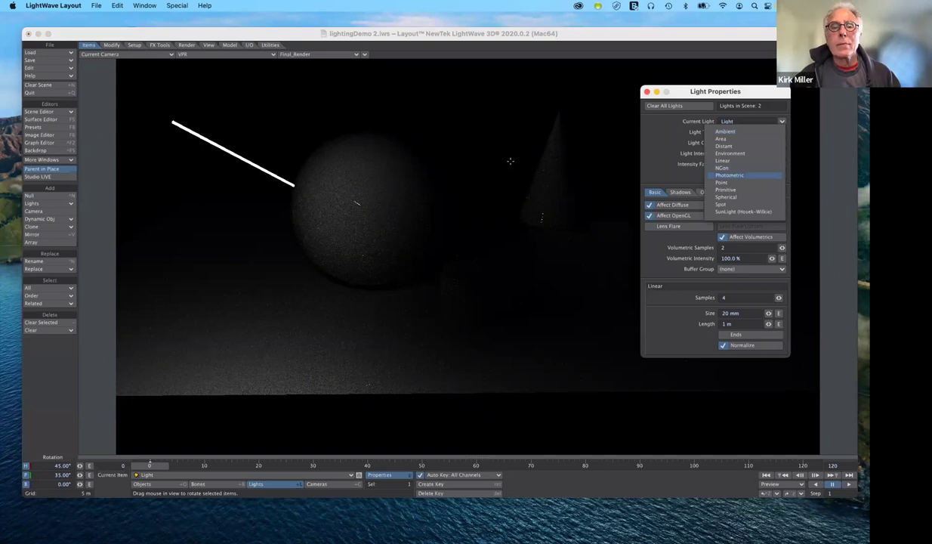
click(619, 163)
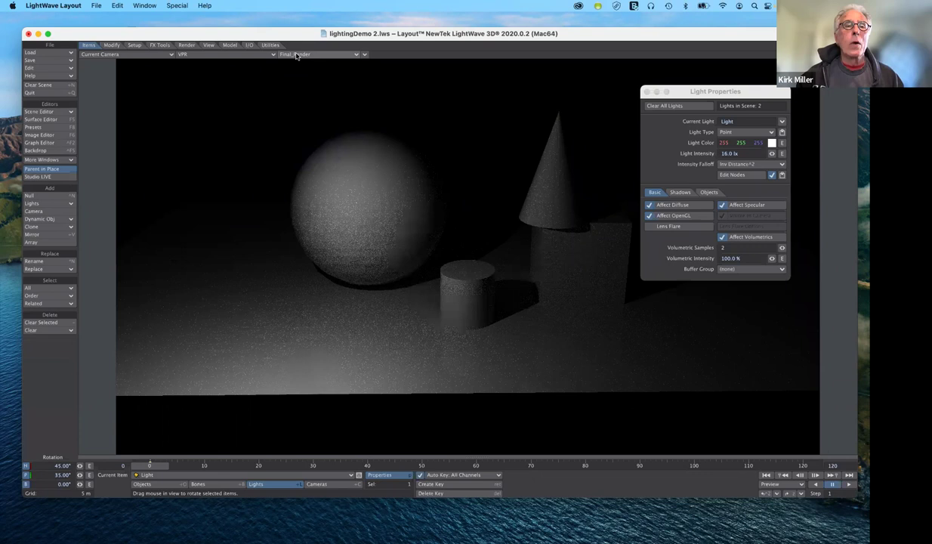
click(297, 56)
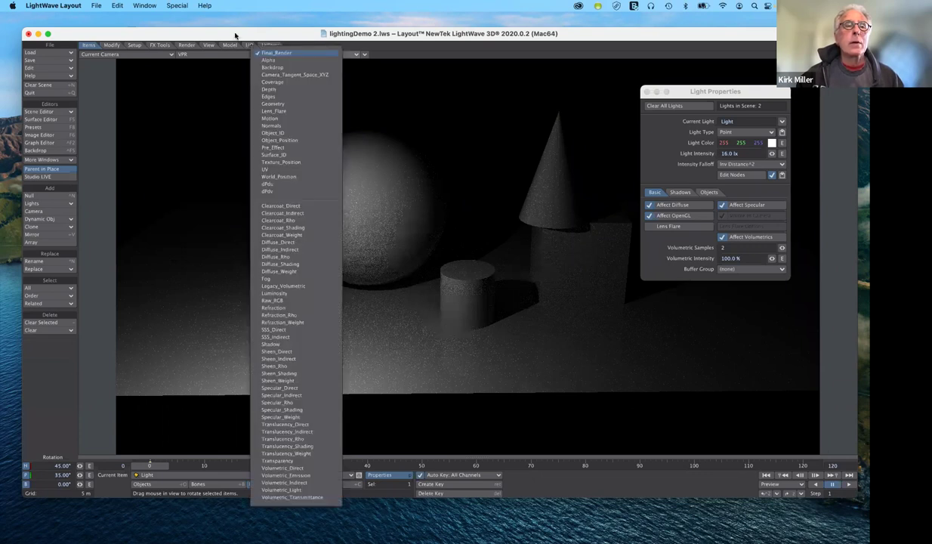
click(235, 36)
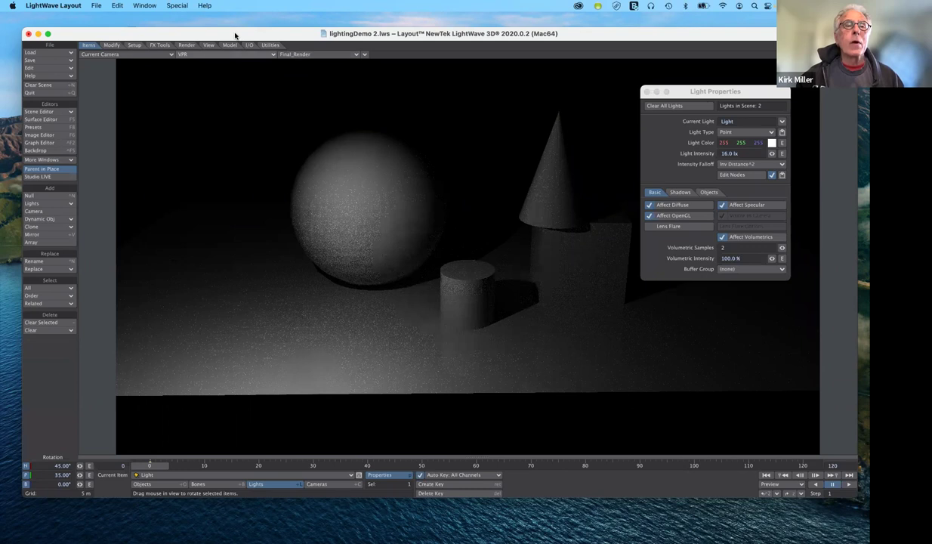
click(231, 54)
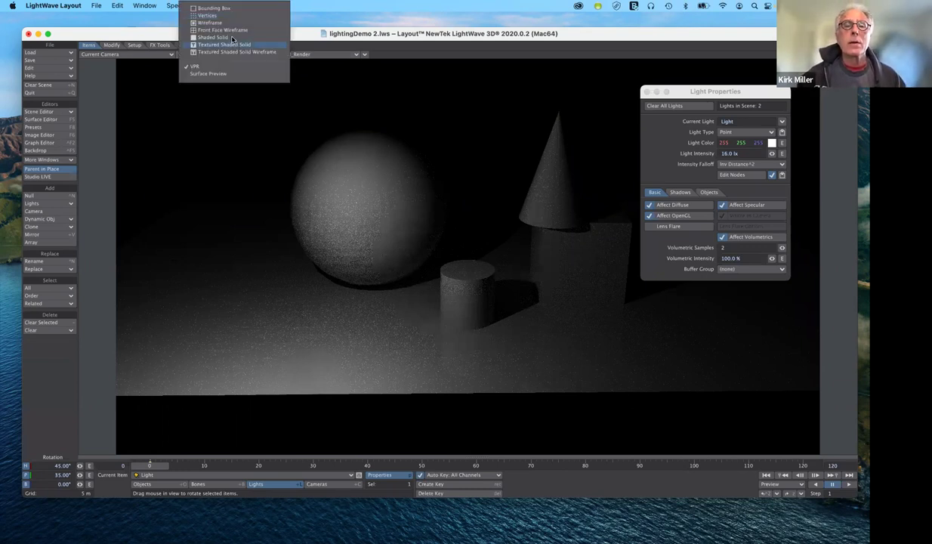
click(235, 44)
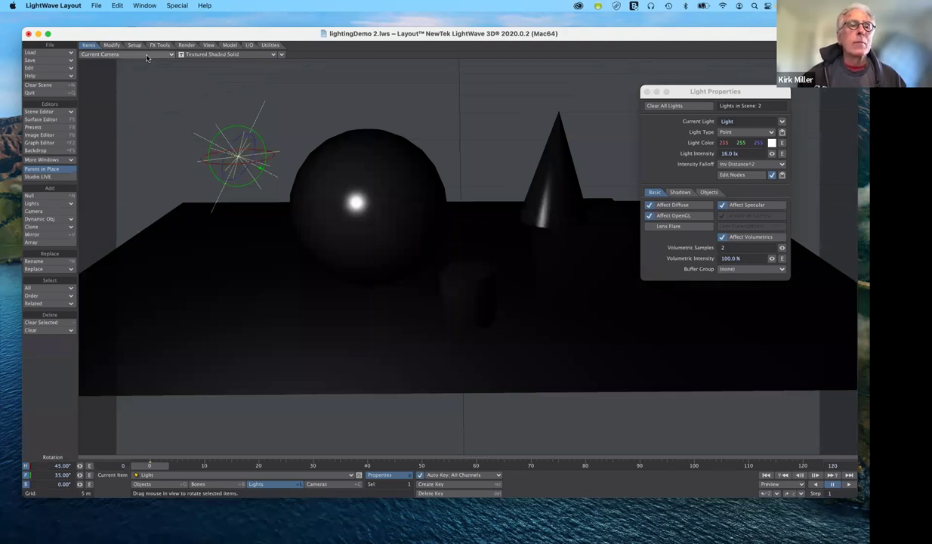
In the Top view, move the point light close to the sphere, to about X -1.44 m and Z -0.81 m
click(147, 56)
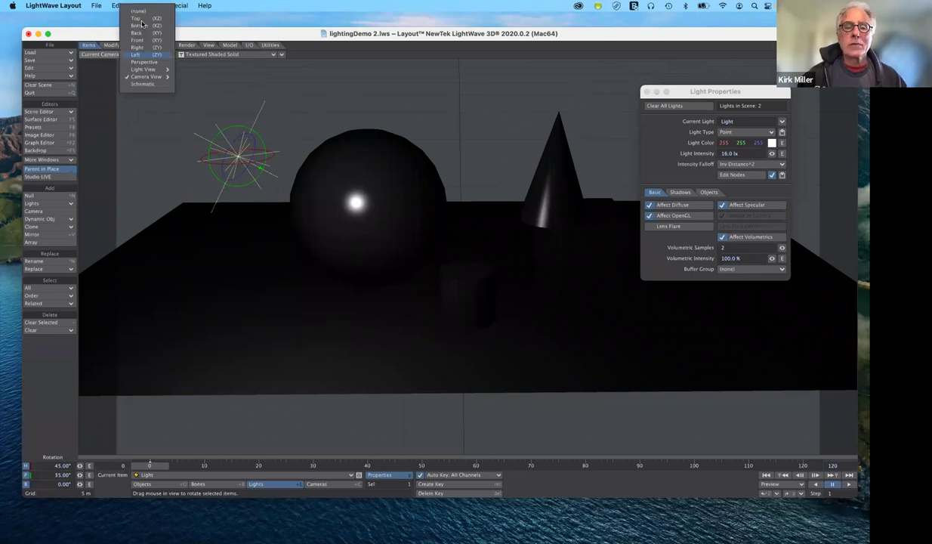
click(163, 74)
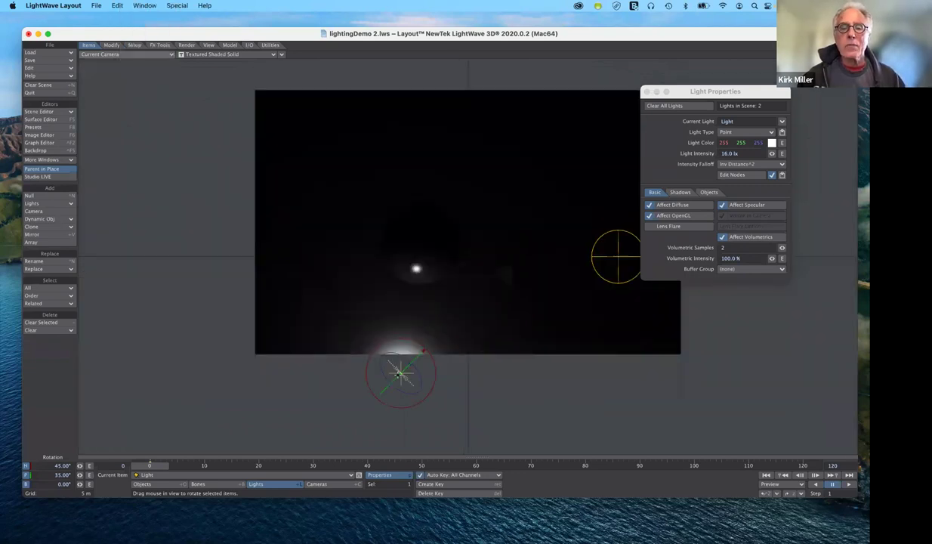
key(2)
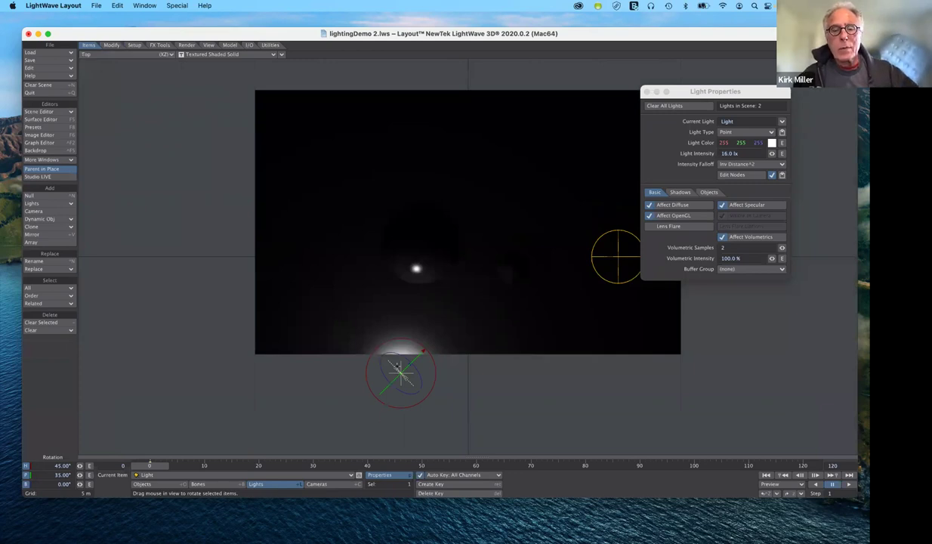
key(t)
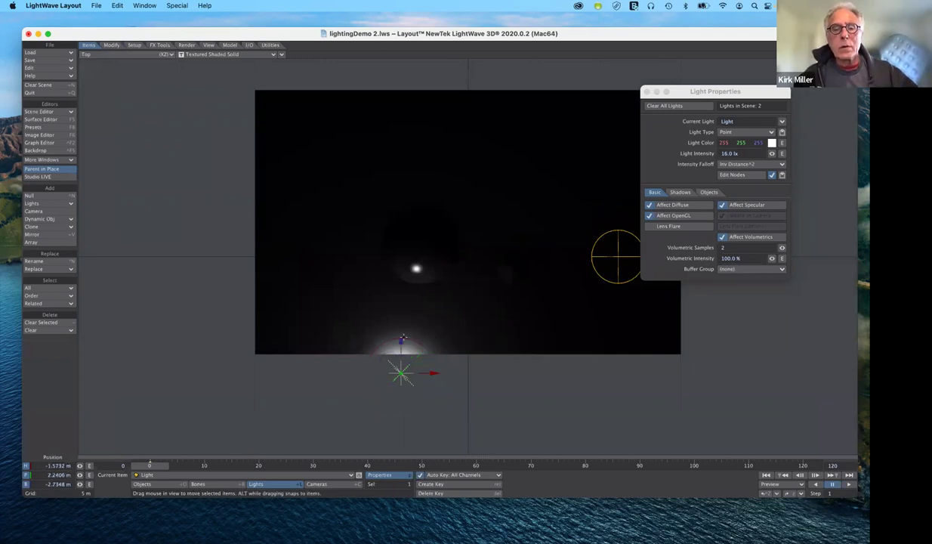
drag(401, 341, 394, 275)
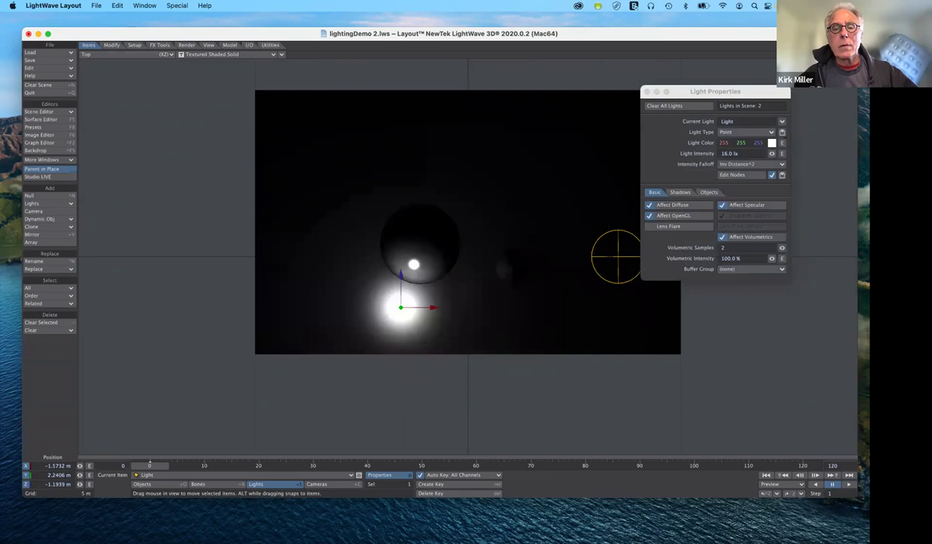
drag(432, 307, 438, 308)
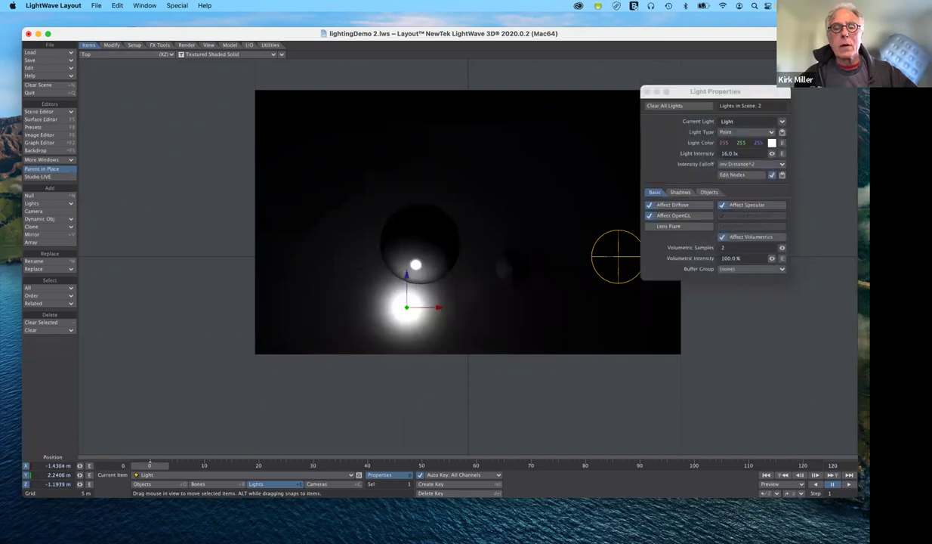
drag(134, 168, 135, 151)
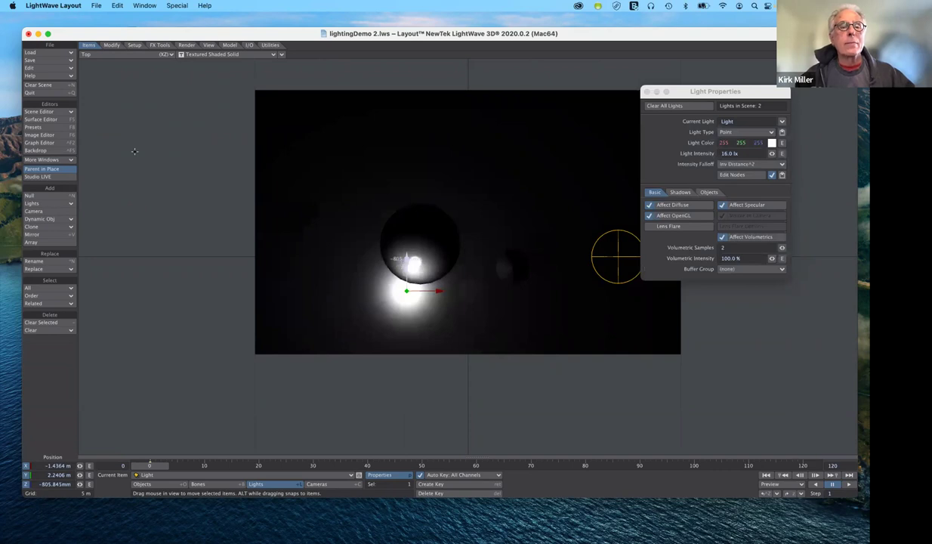
In the Front view, raise the point light to about Y 3.18 m, and return to the Camera View
click(124, 57)
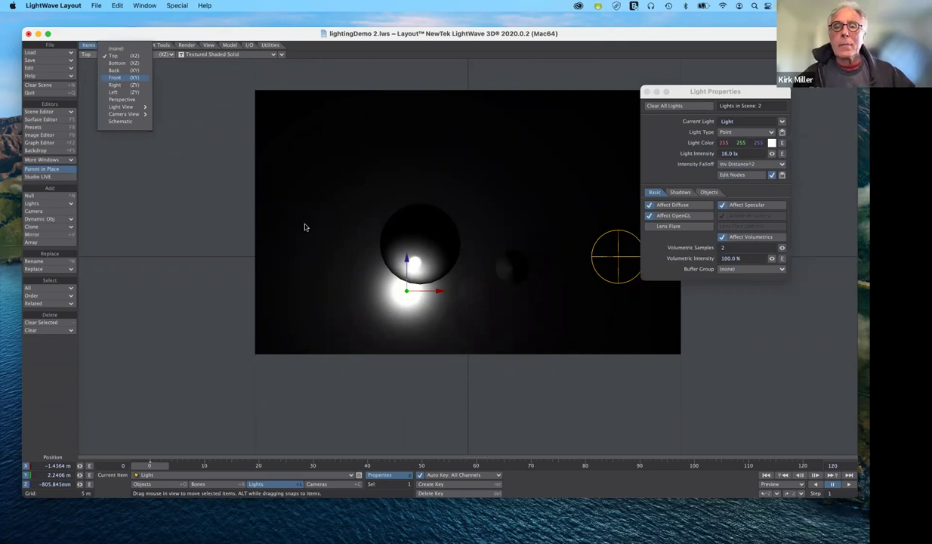
click(114, 77)
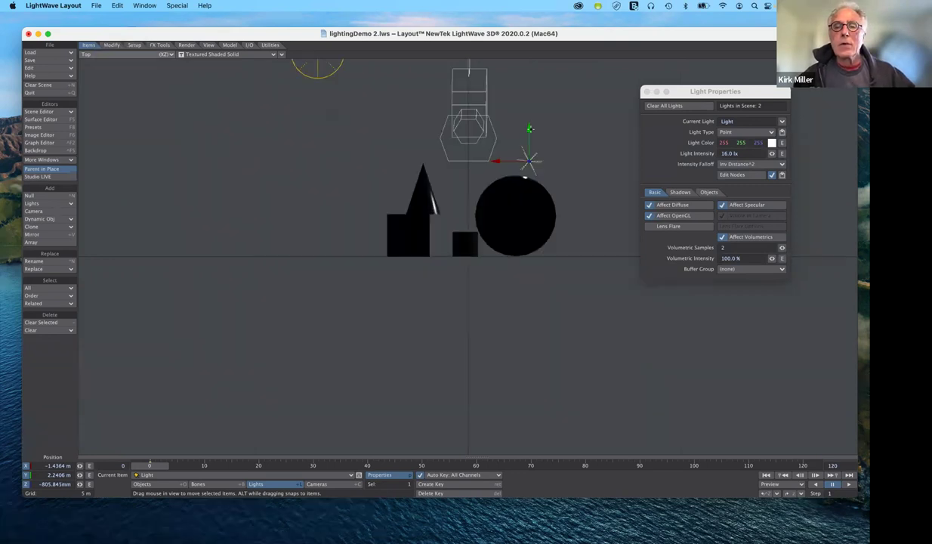
drag(531, 159, 531, 121)
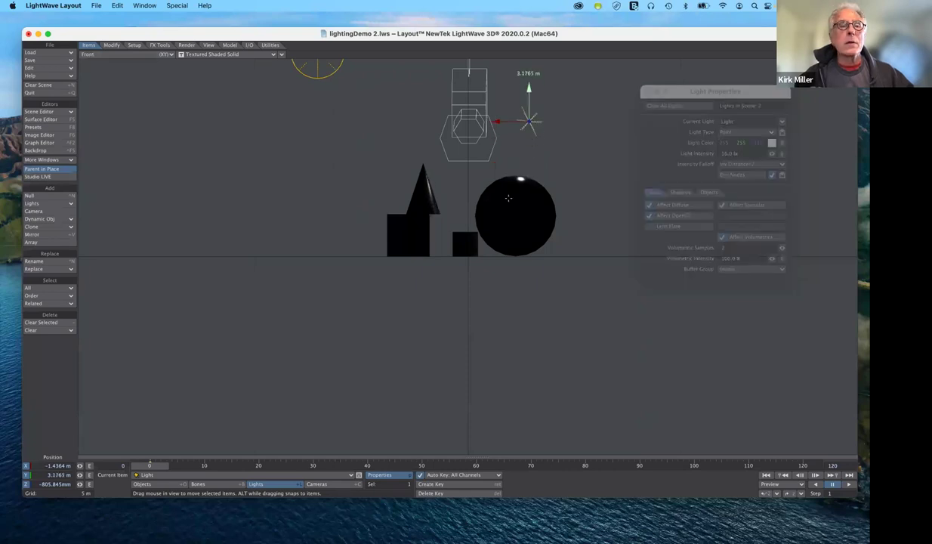
drag(176, 68, 155, 60)
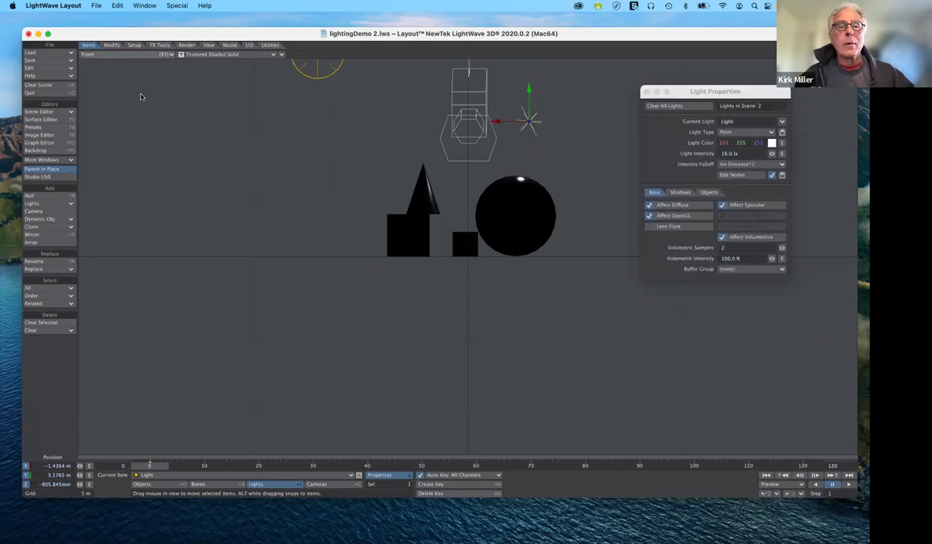
click(147, 55)
click(142, 93)
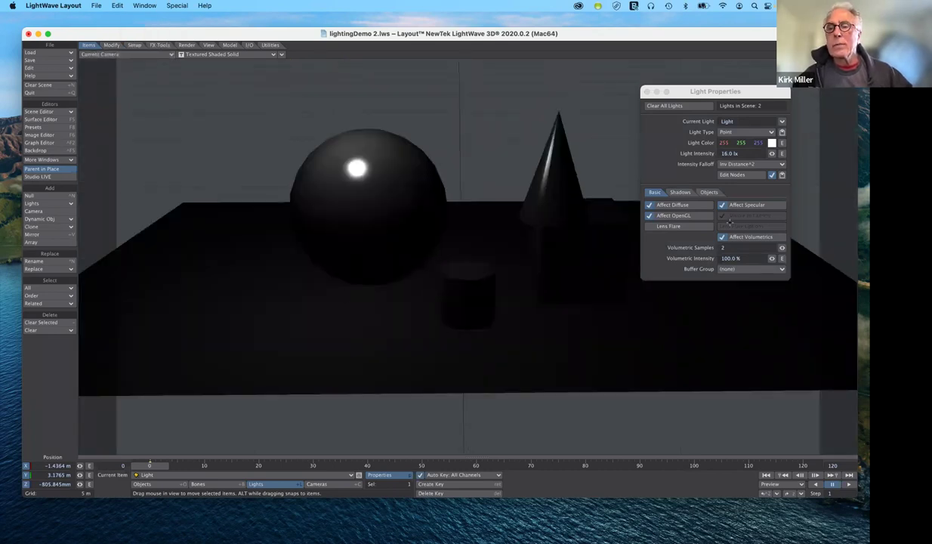
Set the point light's intensity to 32 lx, and increase it to 64 lx to compare the brightness
click(743, 153)
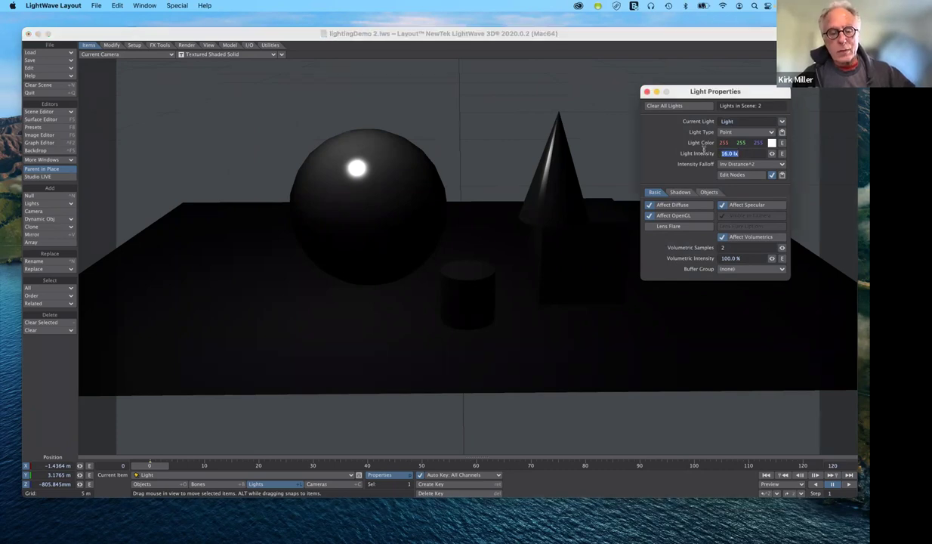
text(8)
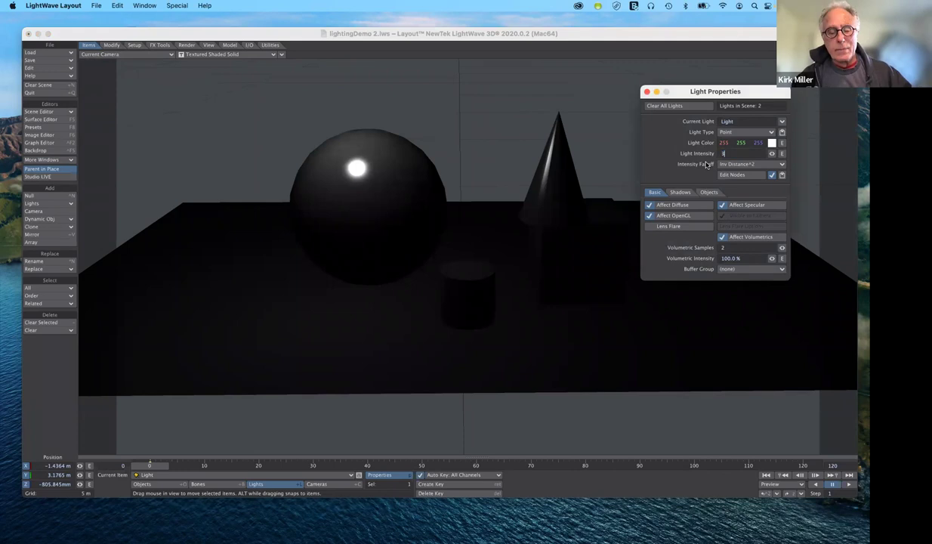
text(2)
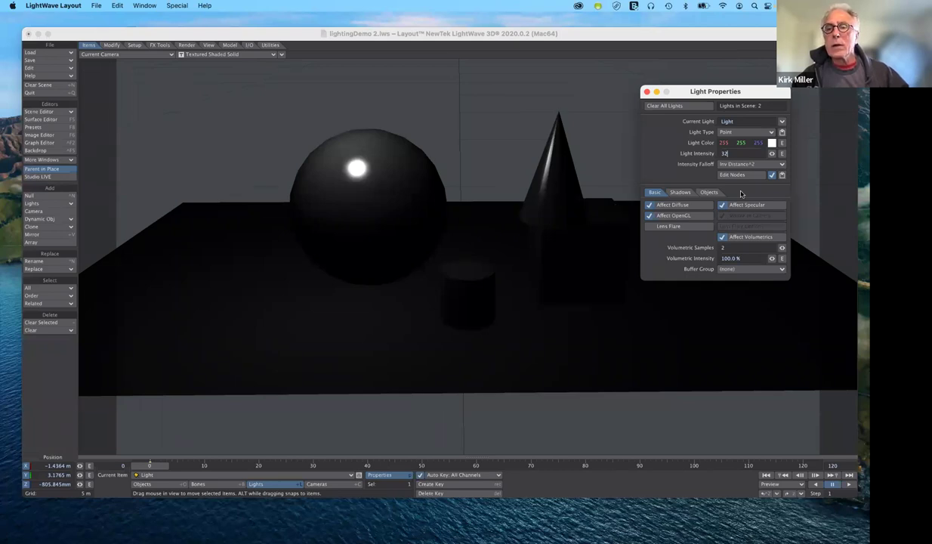
key(Return)
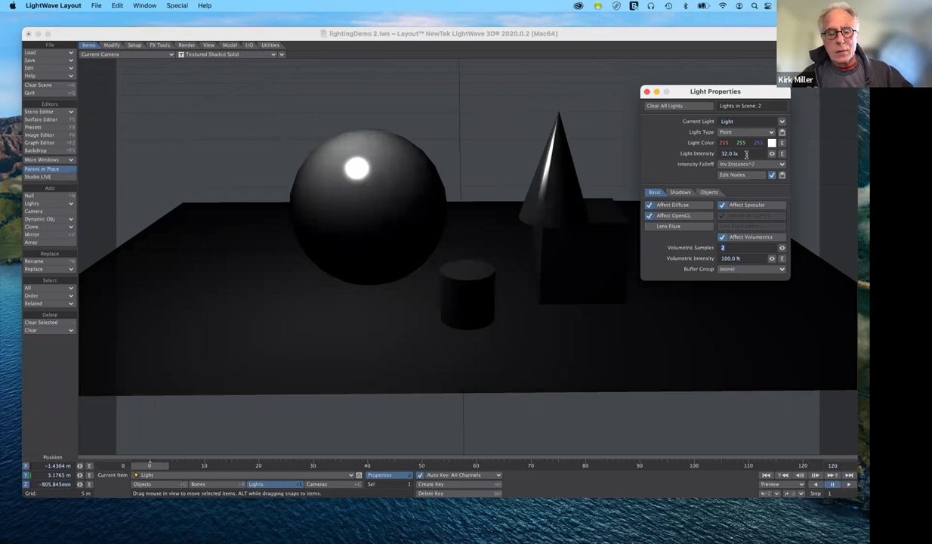
drag(746, 154, 704, 153)
text(6)
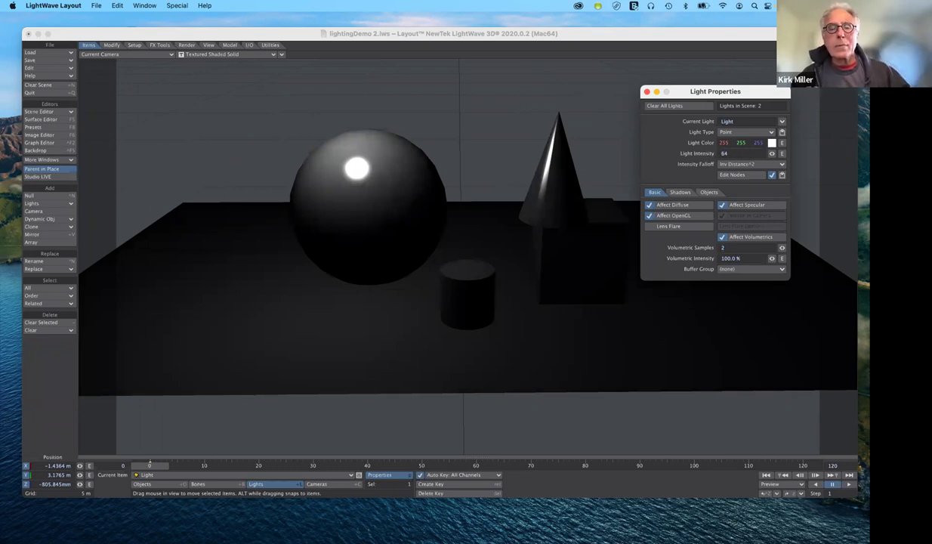
text(4)
key(Return)
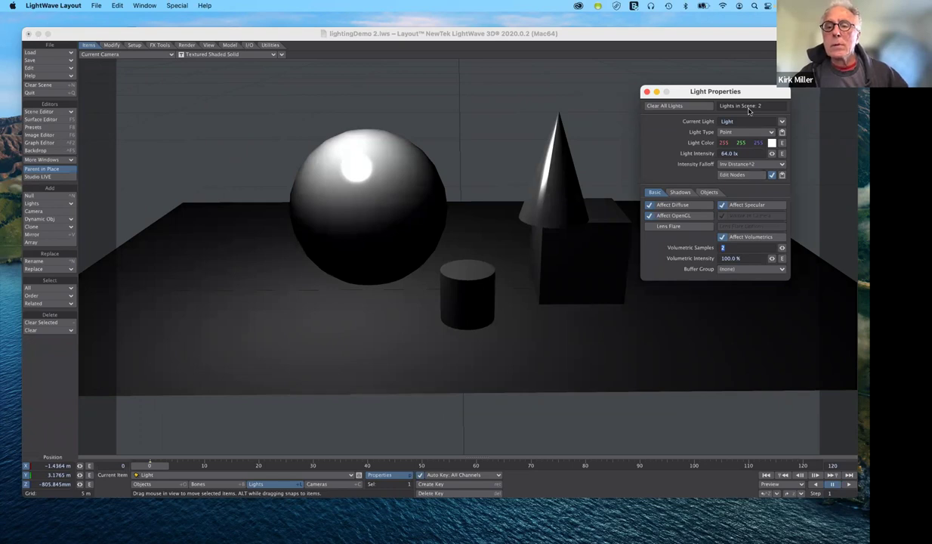
Move the Light Properties window clear of the cone, and review the light's Shadows settings before returning to the Basic ones
mouse_move(724, 91)
mouse_down()
mouse_move(768, 198)
mouse_move(711, 104)
mouse_up()
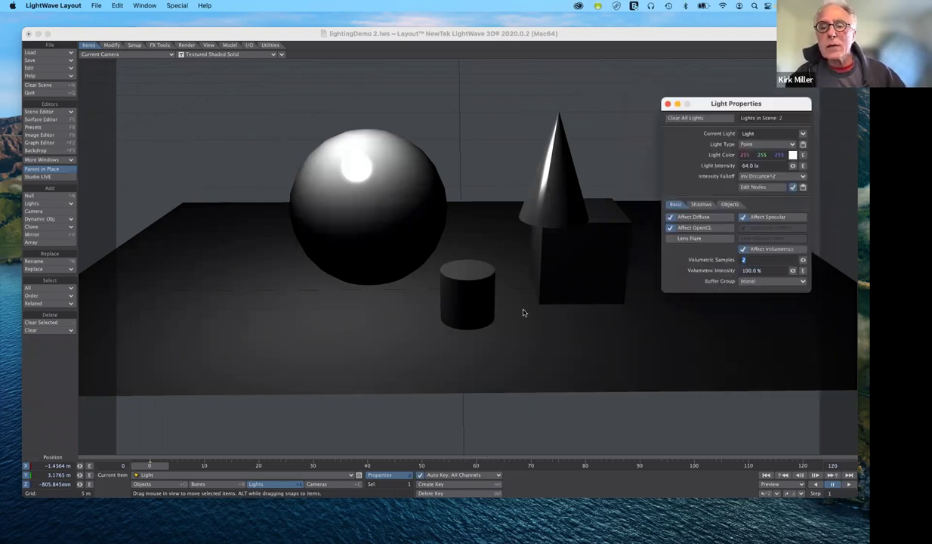
click(701, 205)
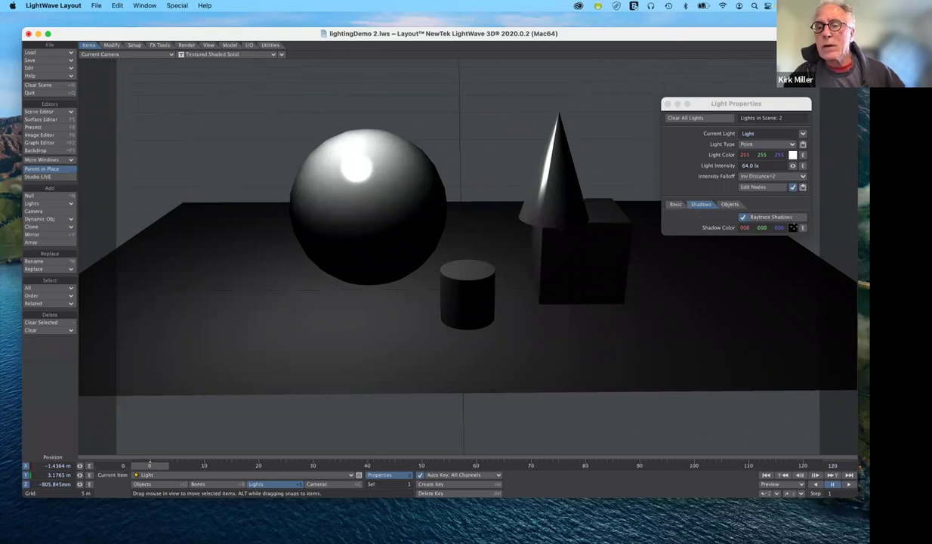
click(676, 205)
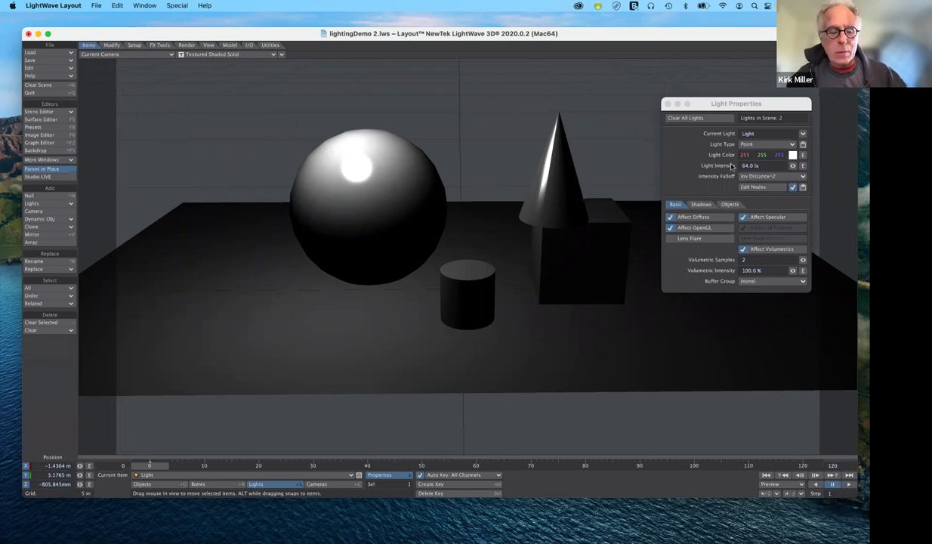
Set the point light's intensity to 128 lx
click(733, 165)
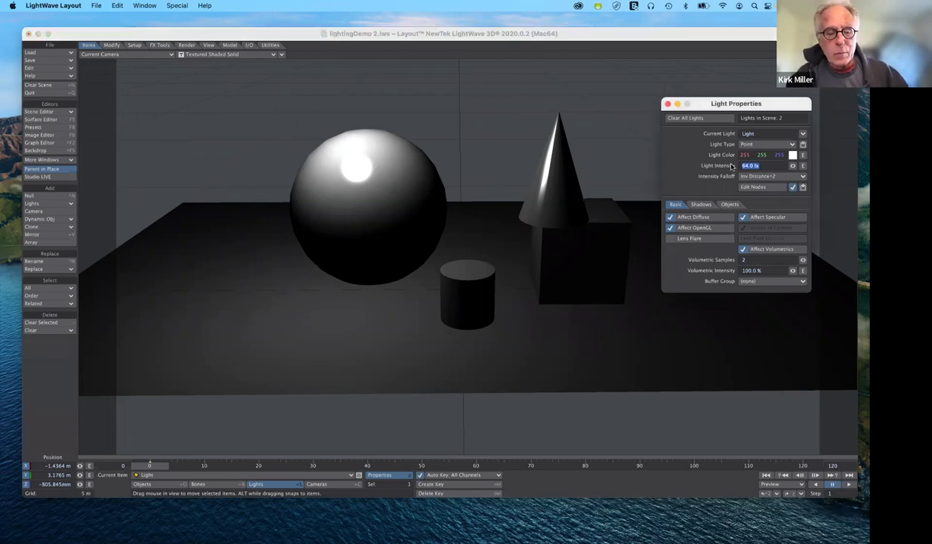
text(128)
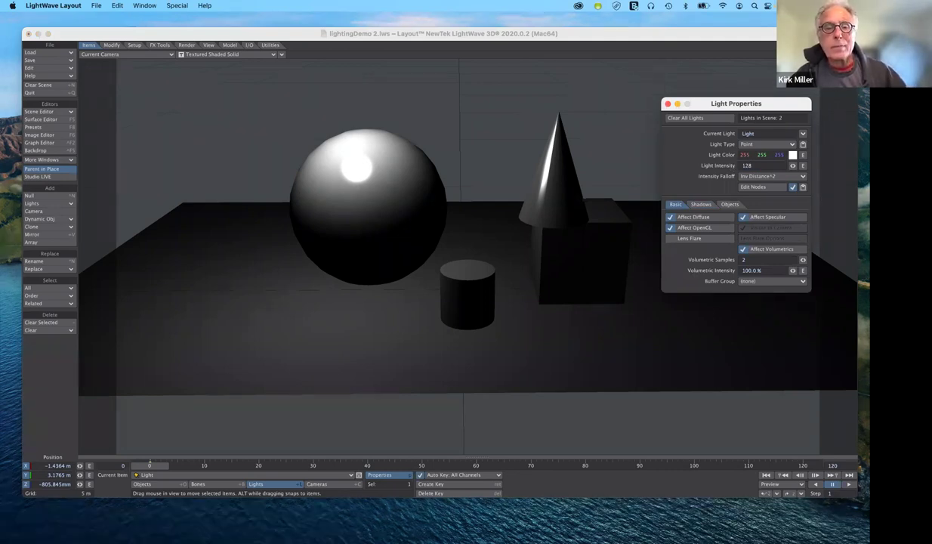
key(Tab)
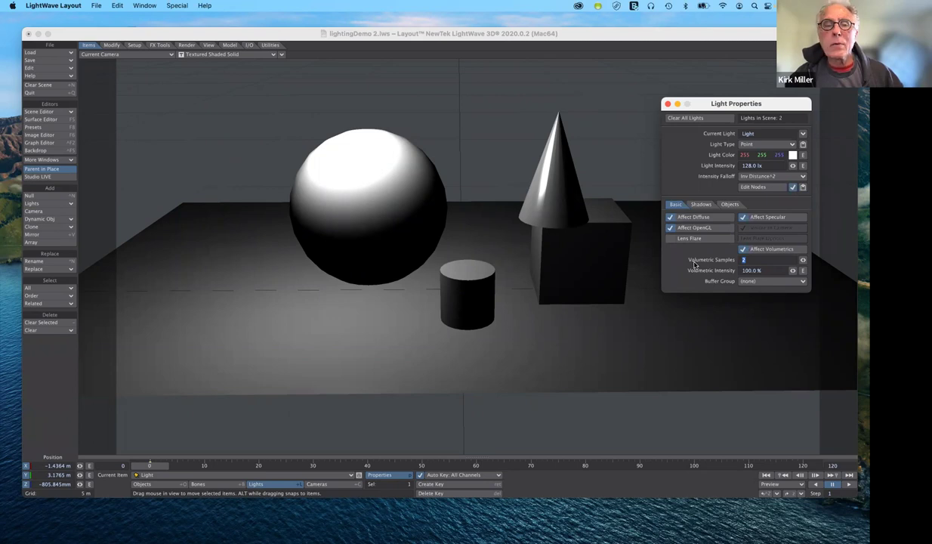
Change the light's type to Spherical and set its size to 1 m
click(751, 146)
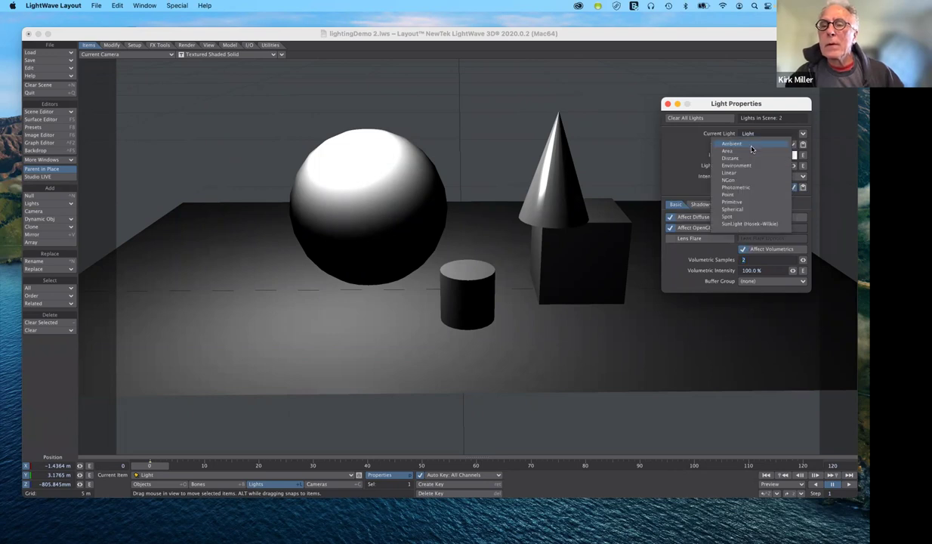
click(748, 211)
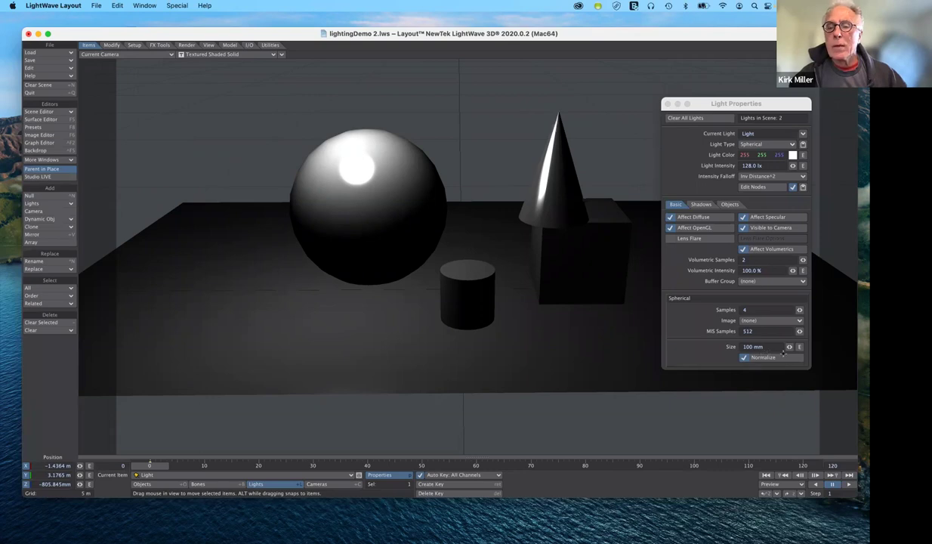
click(753, 346)
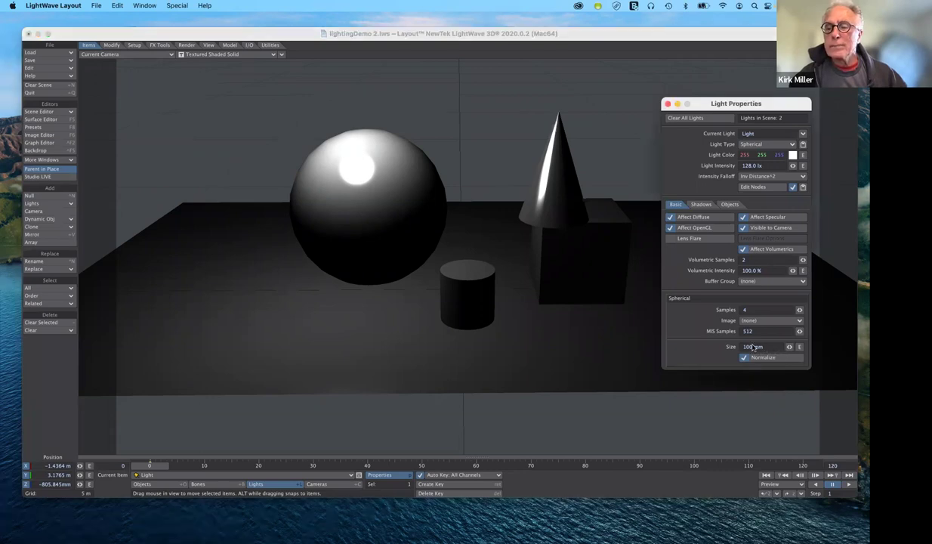
click(753, 347)
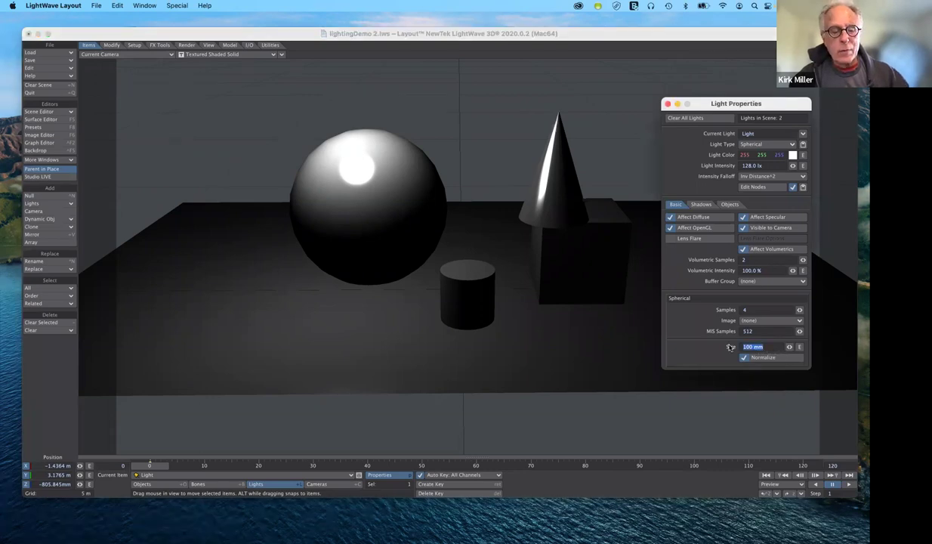
text(1)
key(Tab)
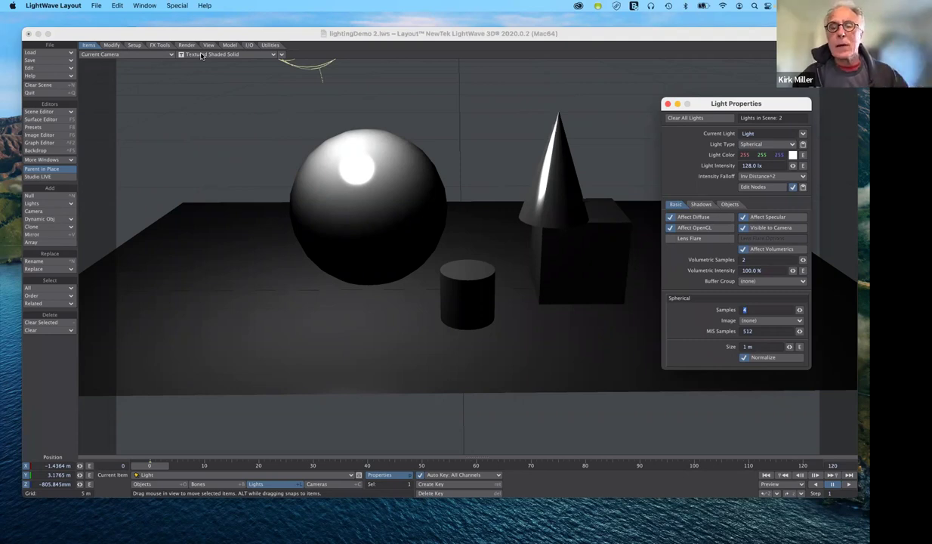
Change the light's type back to Point, and switch the camera viewport to VPR rendering
click(790, 144)
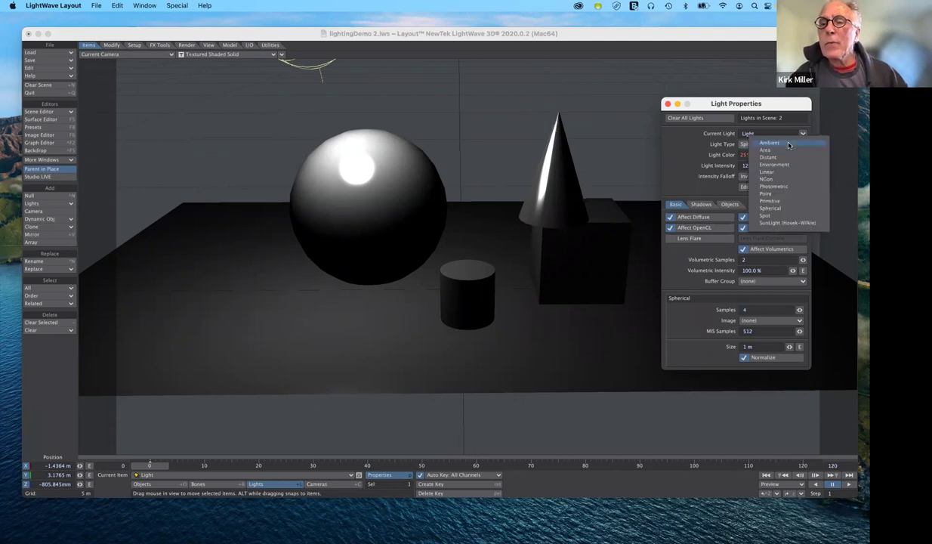
click(765, 194)
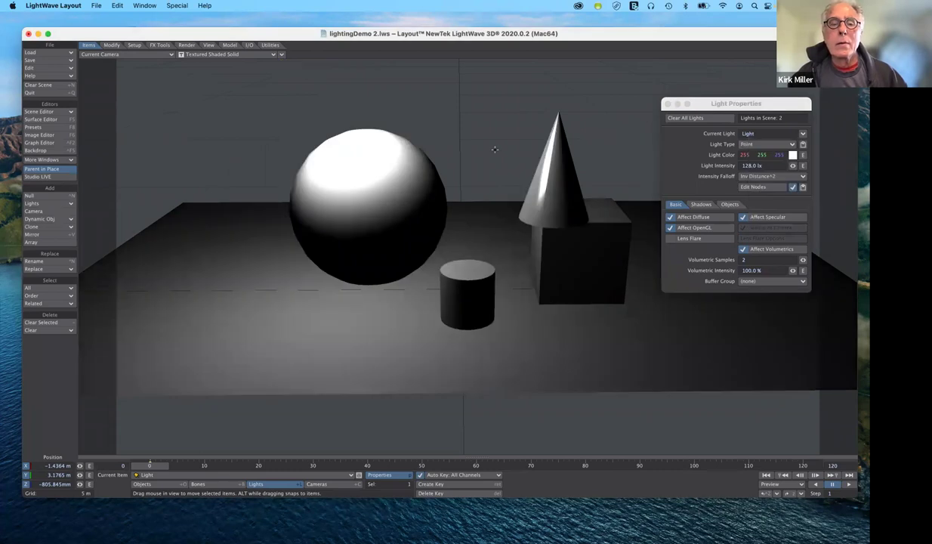
click(238, 58)
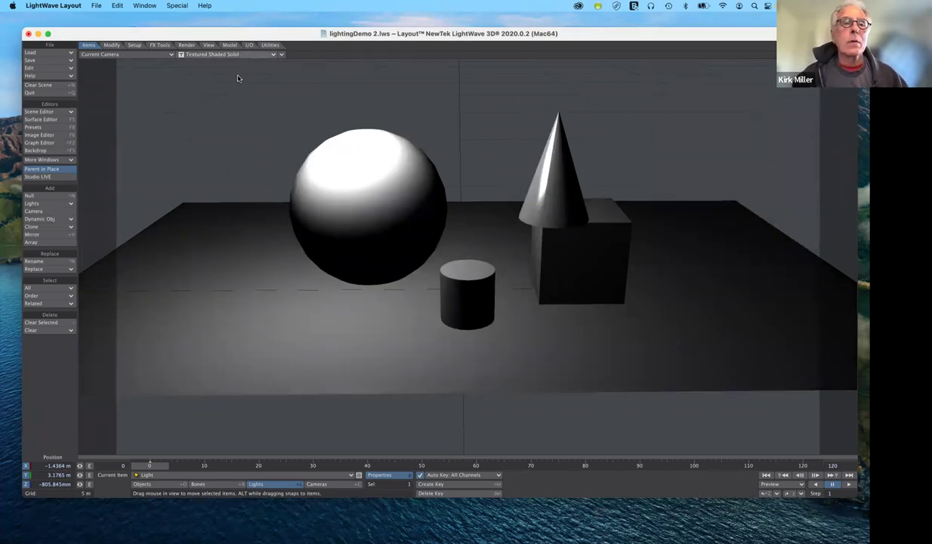
click(238, 77)
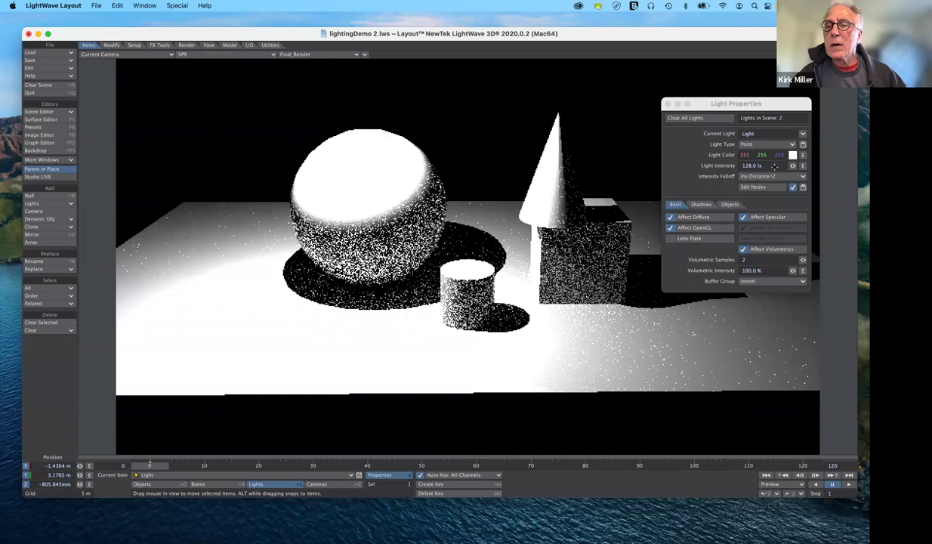
Set the point light's intensity to 64 lx and its intensity falloff to Off
click(731, 166)
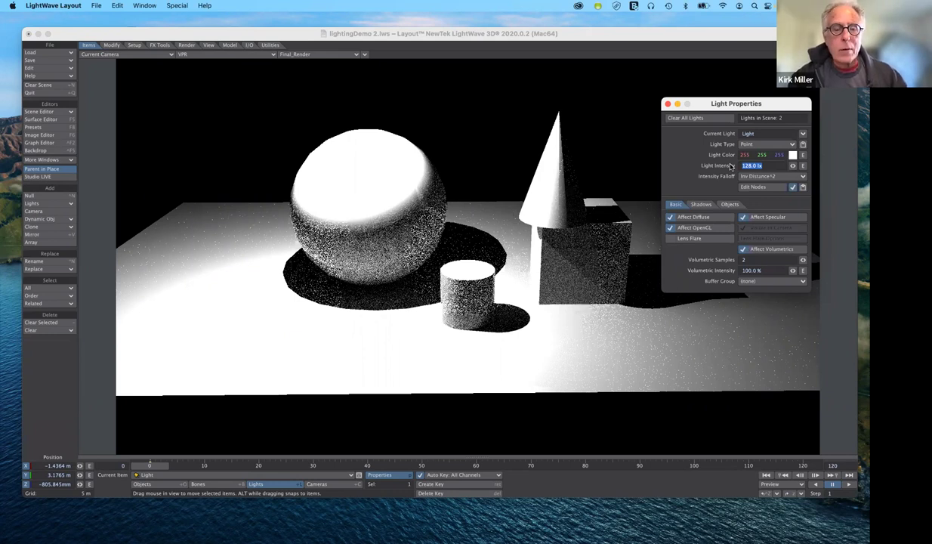
text(64)
key(Tab)
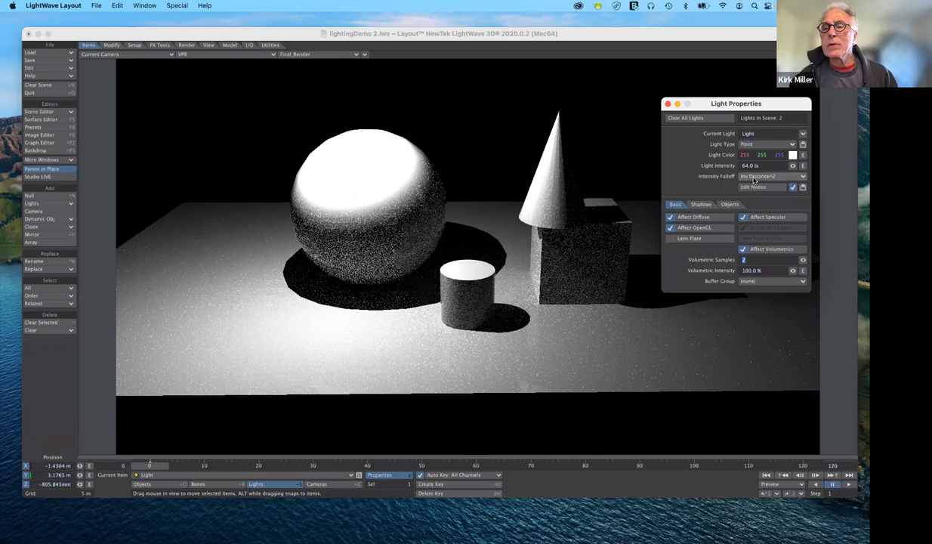
click(761, 177)
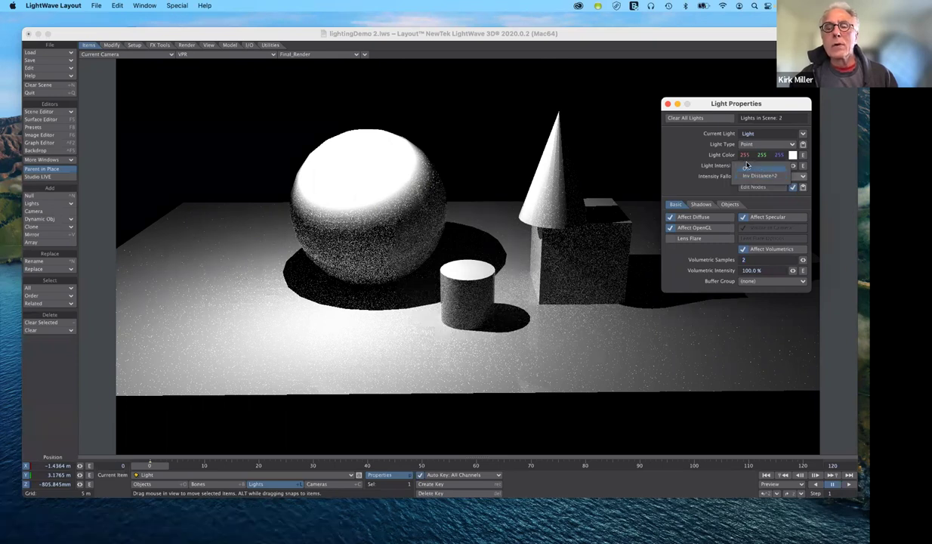
click(746, 166)
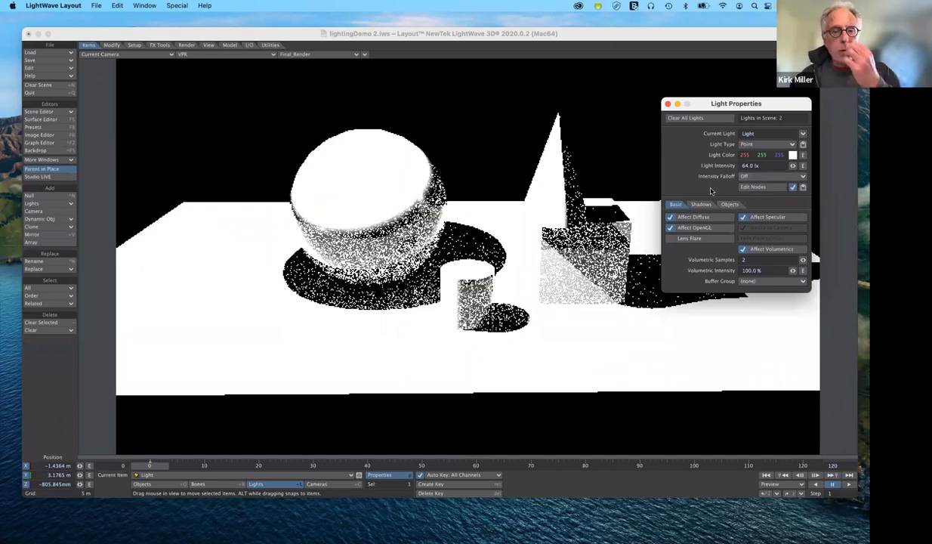
Set the point light's intensity to 2.14 lx, and raise it to 6 lx to compare the brightness
click(750, 165)
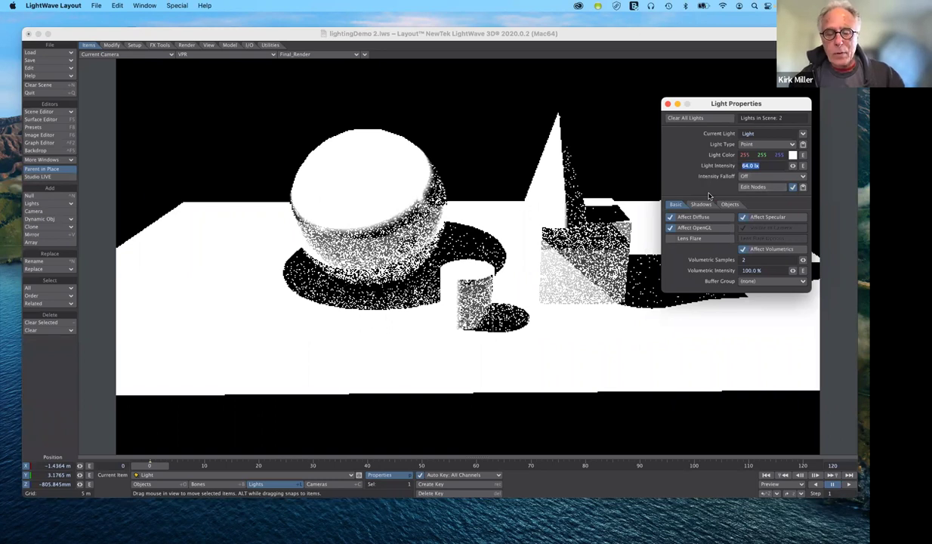
text(2)
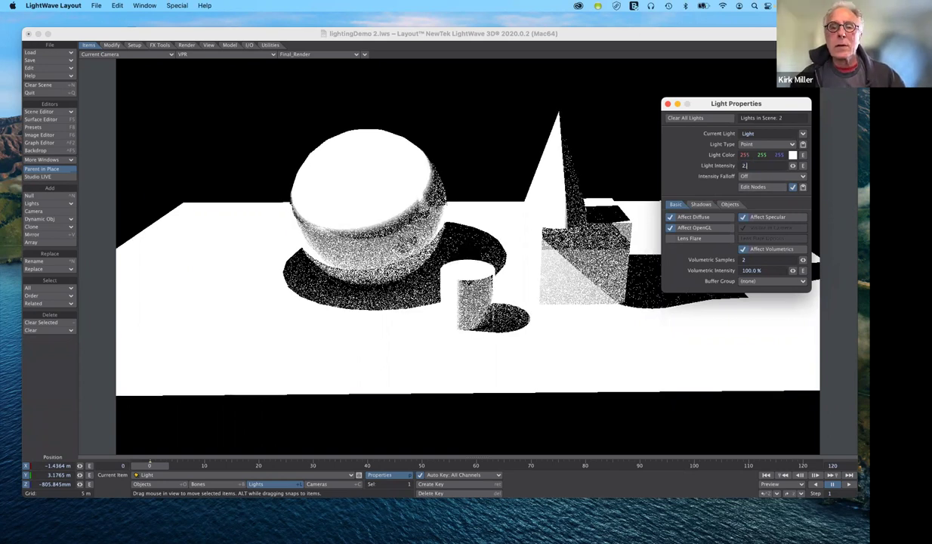
text(.14)
key(Tab)
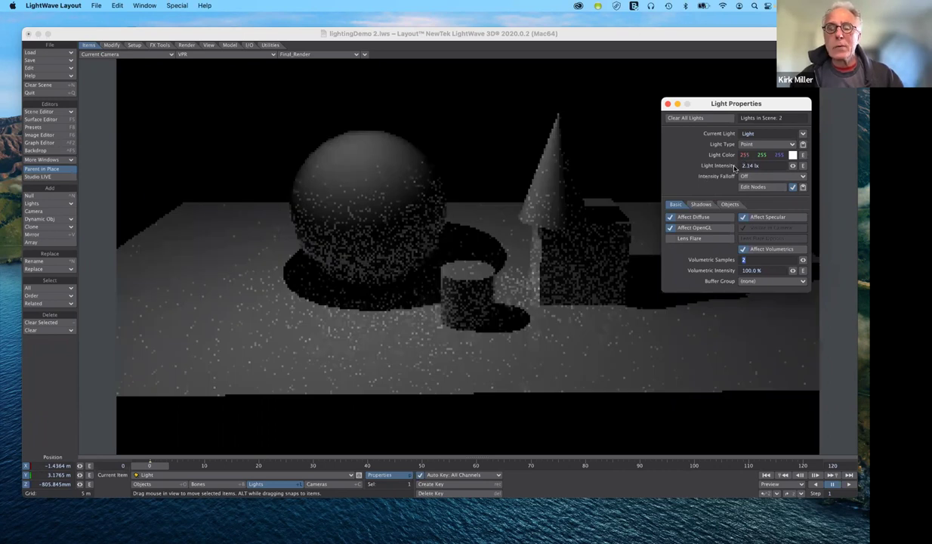
click(734, 168)
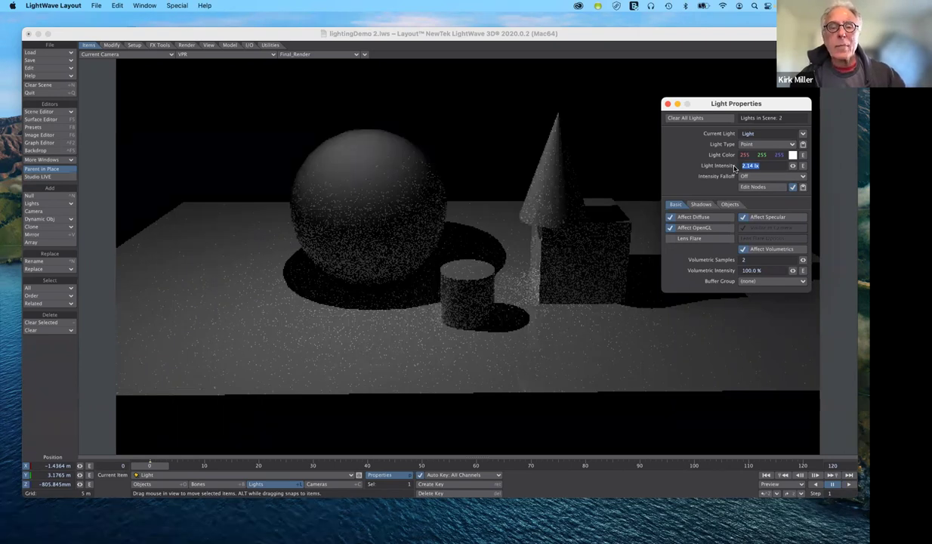
text(6)
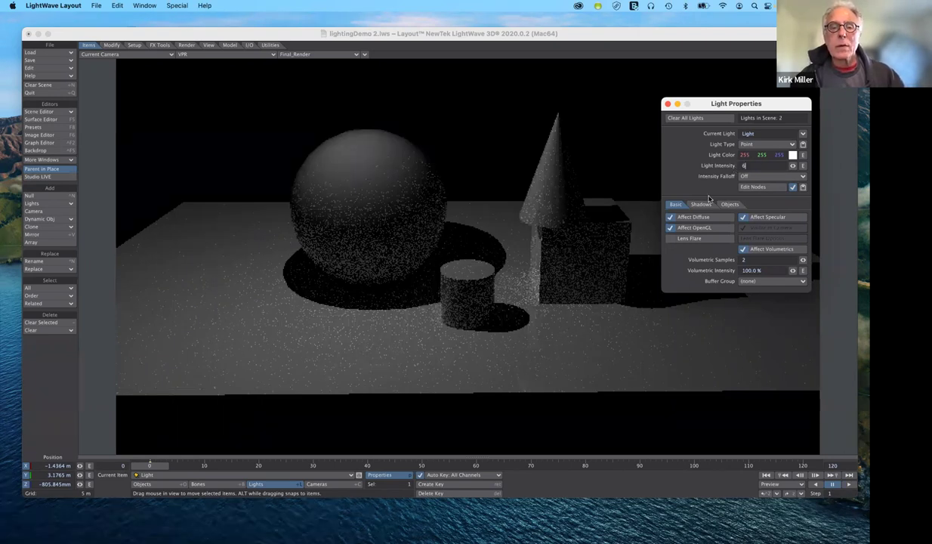
key(Tab)
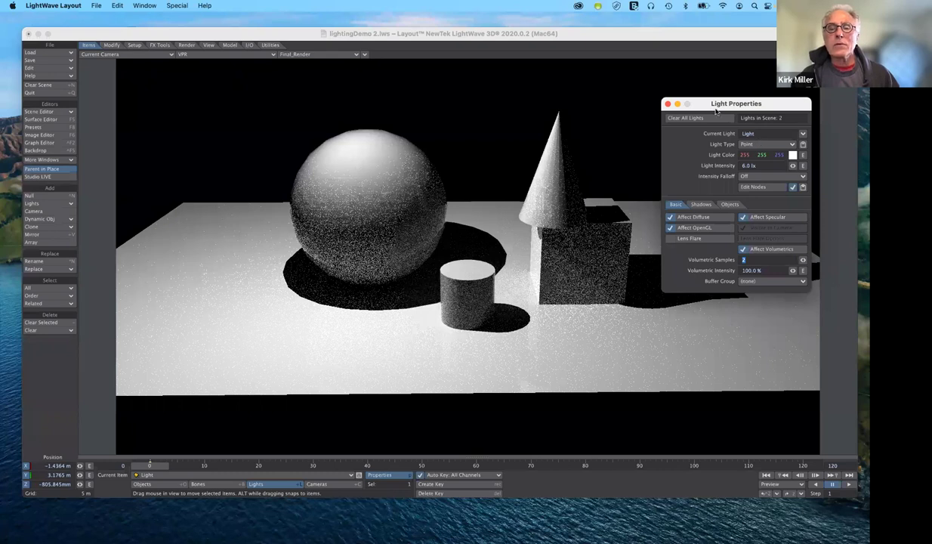
Try excluding stillLifeLightDemo:Layer1 and Layer5 from the point light one at a time, including each again before moving on
drag(716, 112, 659, 111)
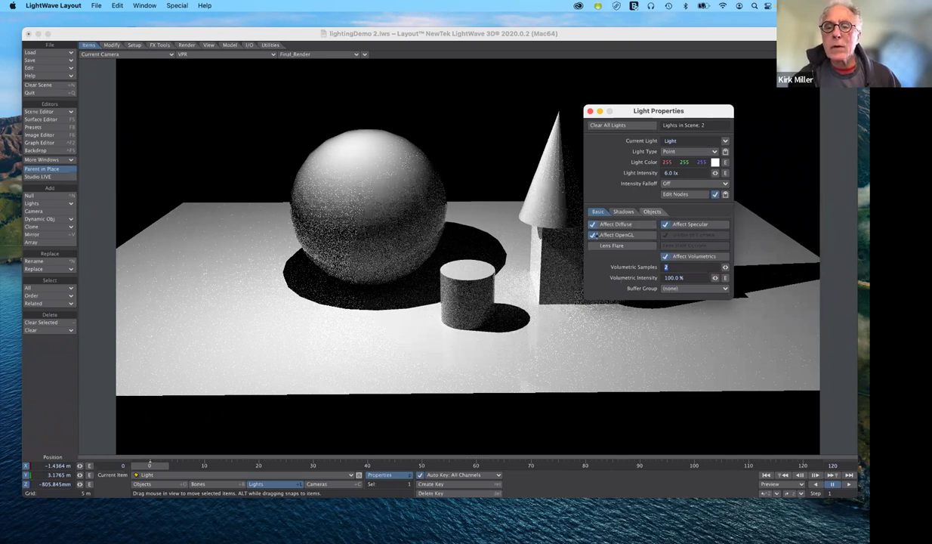
click(652, 212)
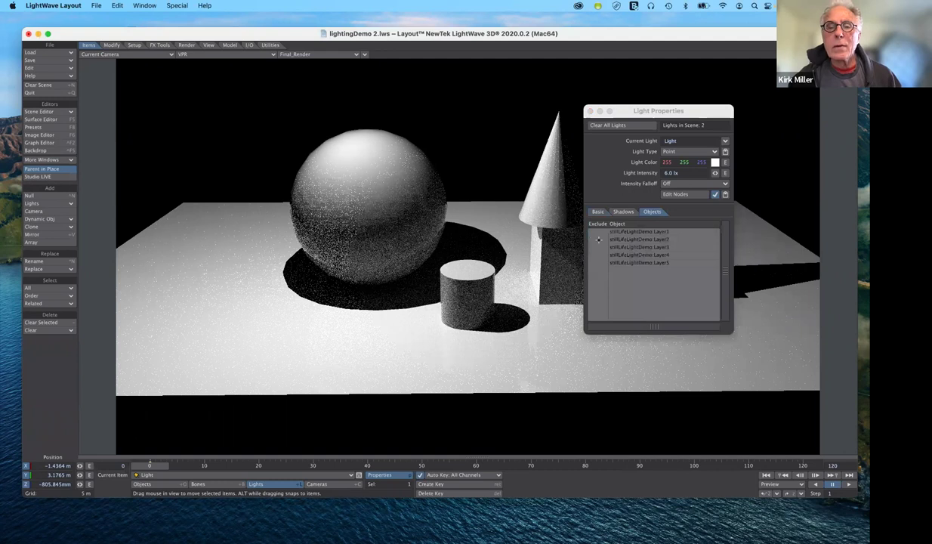
click(598, 236)
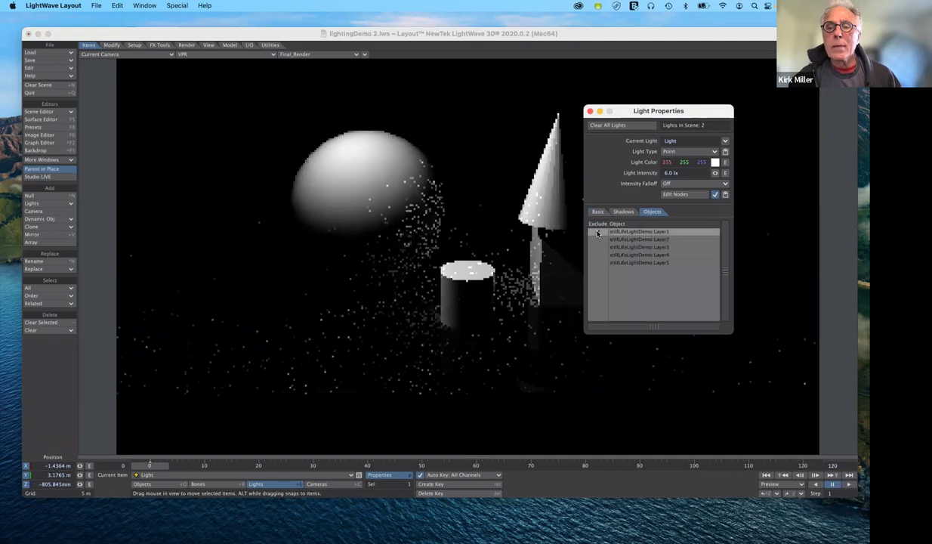
click(598, 240)
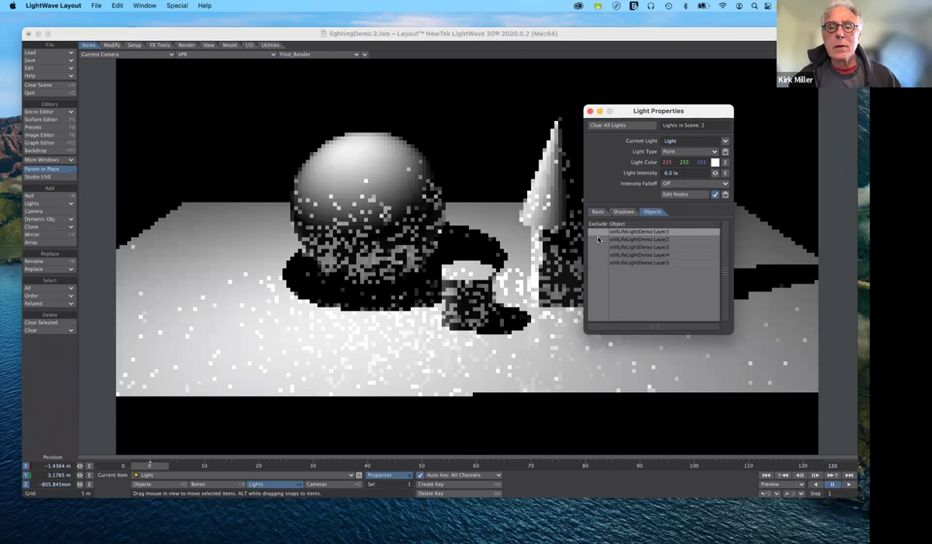
click(598, 262)
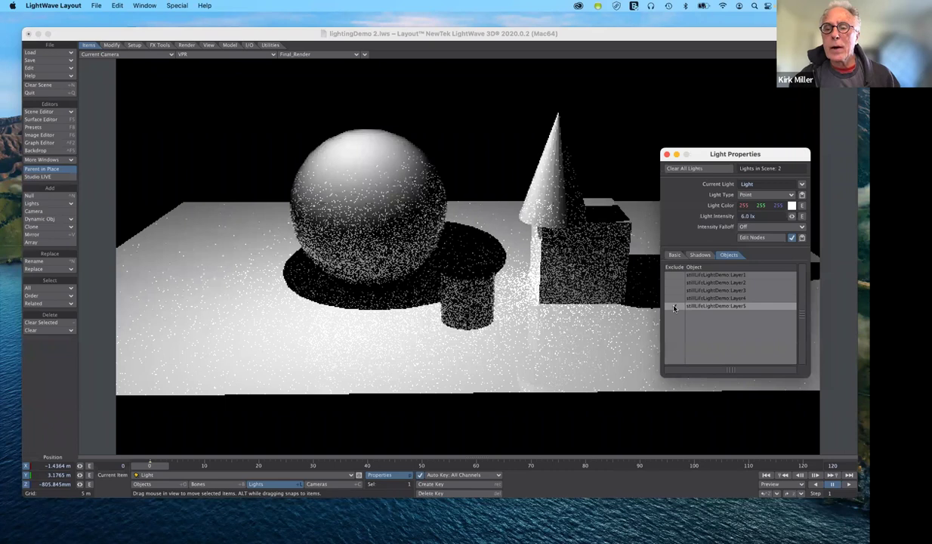
click(674, 306)
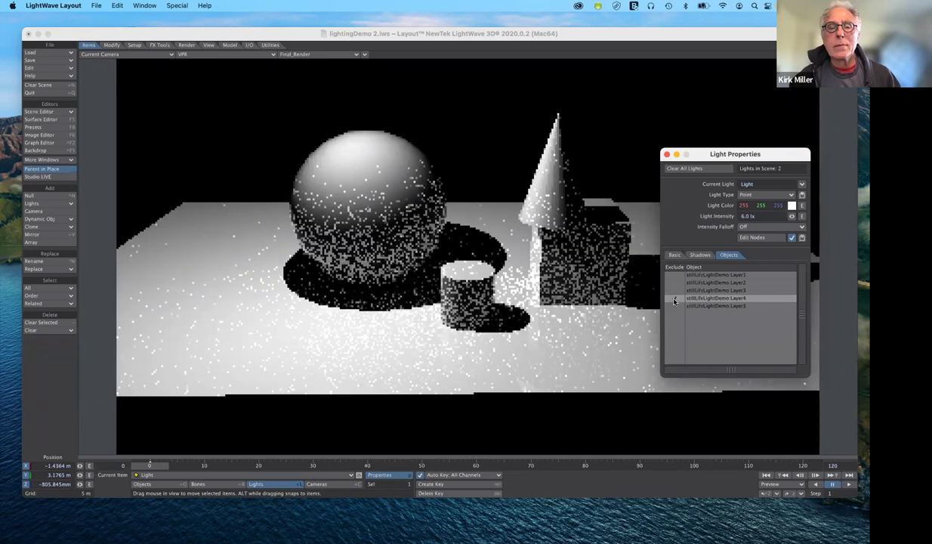
Try excluding stillLifeLightDemo:Layer4 from the point light, toggling the exclusion to compare, and undo it
click(675, 301)
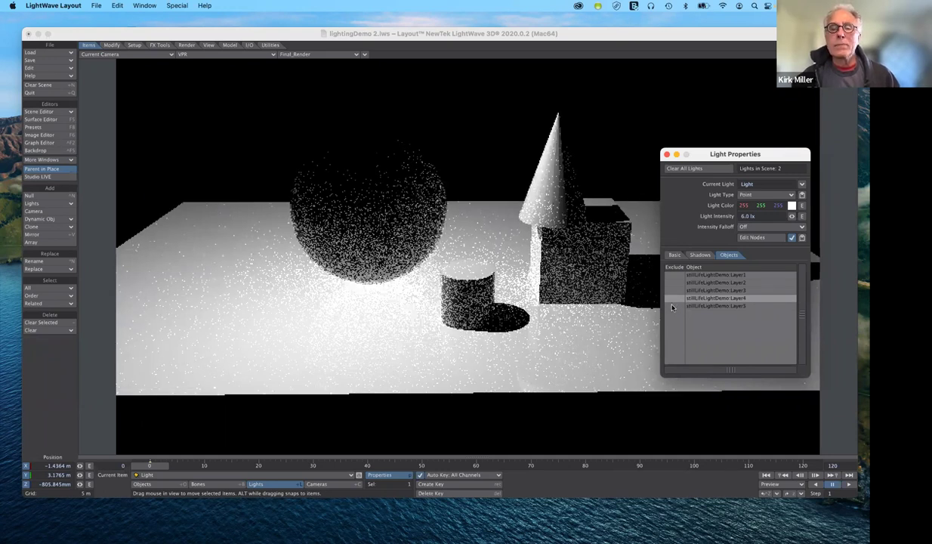
click(675, 299)
click(675, 299)
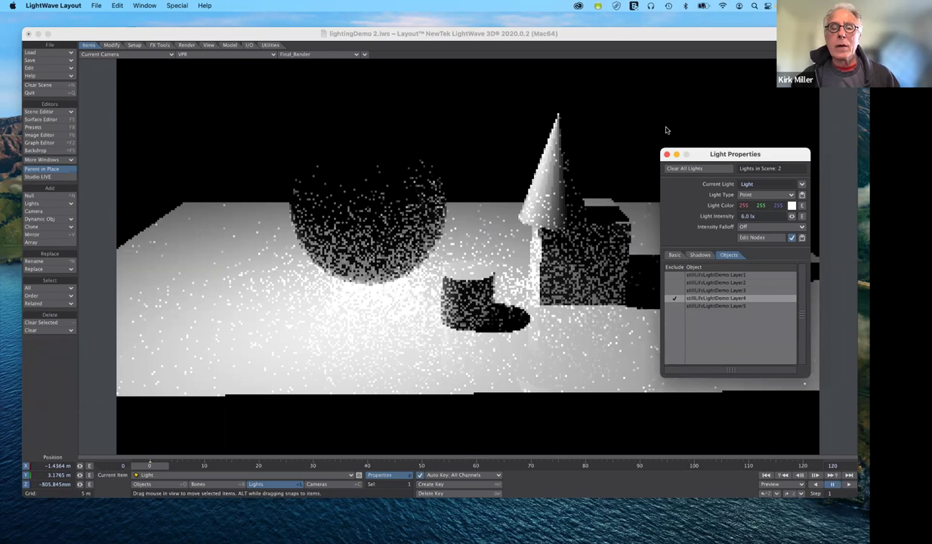
key(ctrl+z)
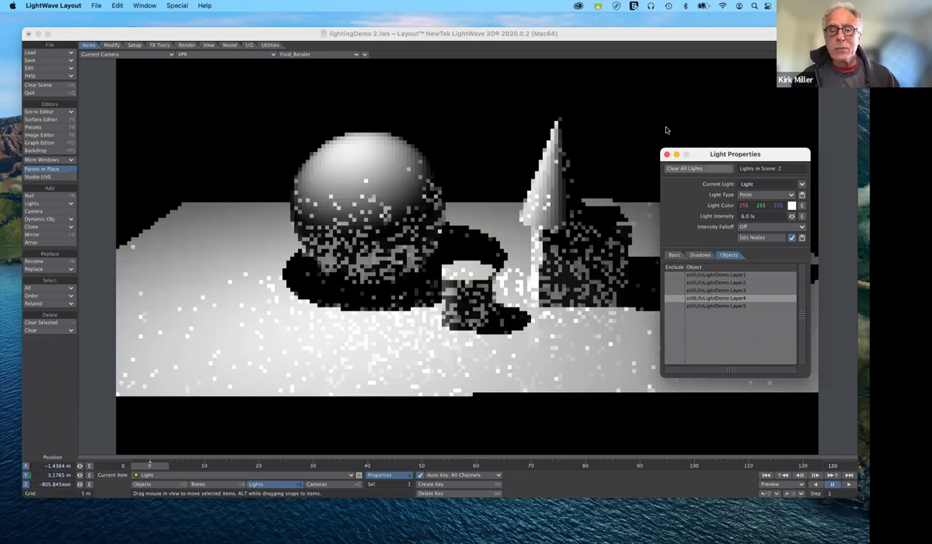
Move the Light Properties window clear of the cube, and try toggling Raytrace Shadows in the light's shadow settings
drag(700, 157, 667, 130)
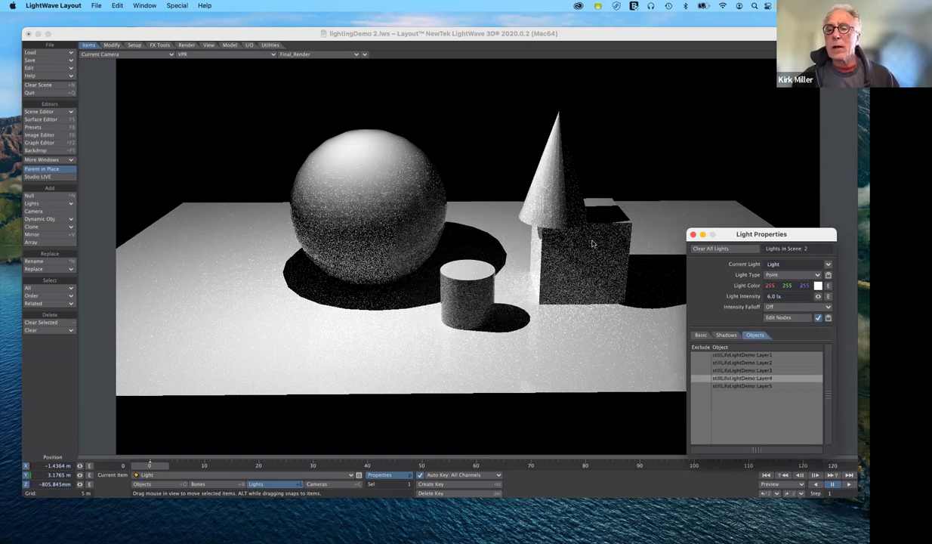
drag(722, 234, 709, 168)
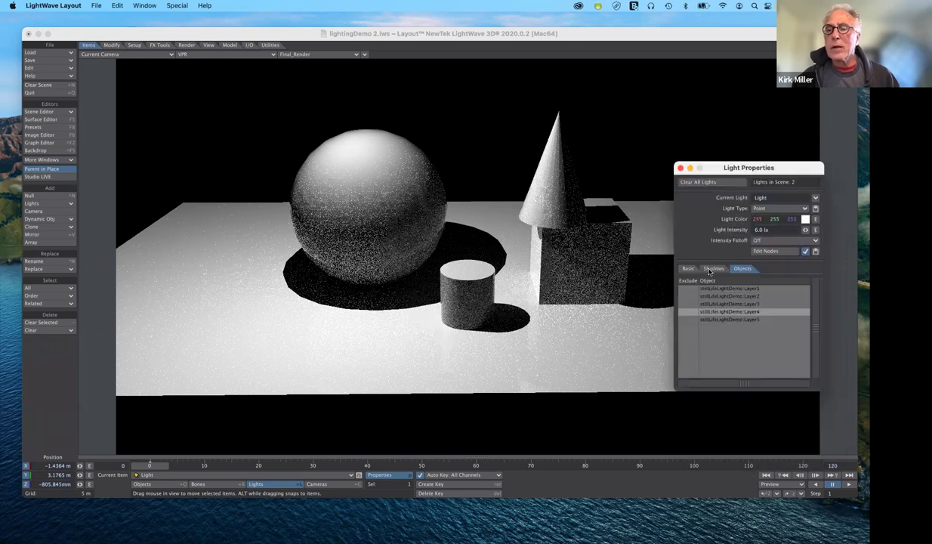
click(713, 268)
click(756, 281)
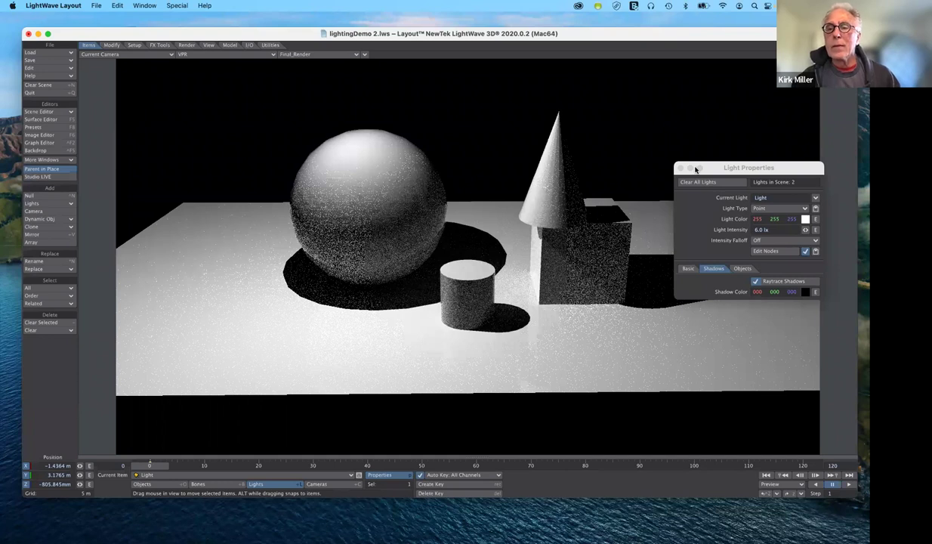
Set the light's intensity falloff to Inv Distance^2, and change its type to Spherical
drag(695, 169, 654, 126)
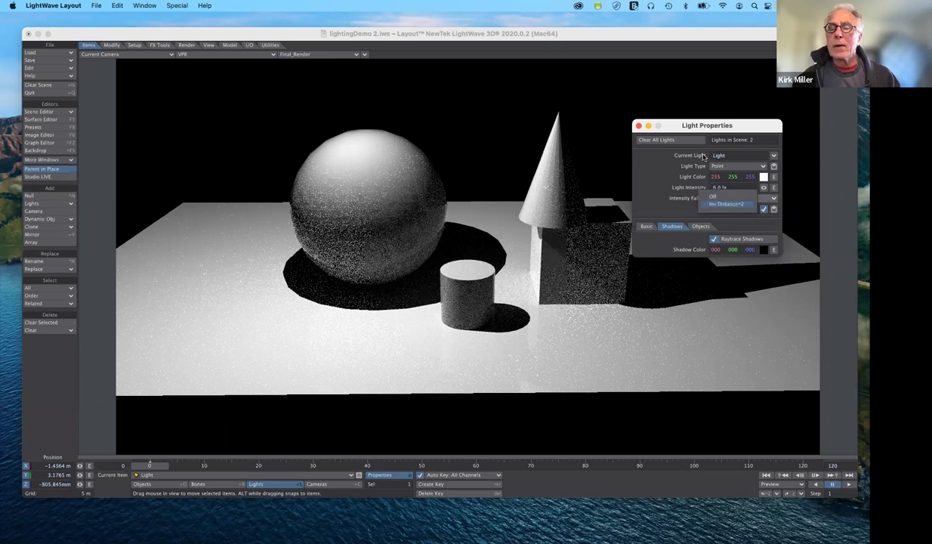
click(709, 161)
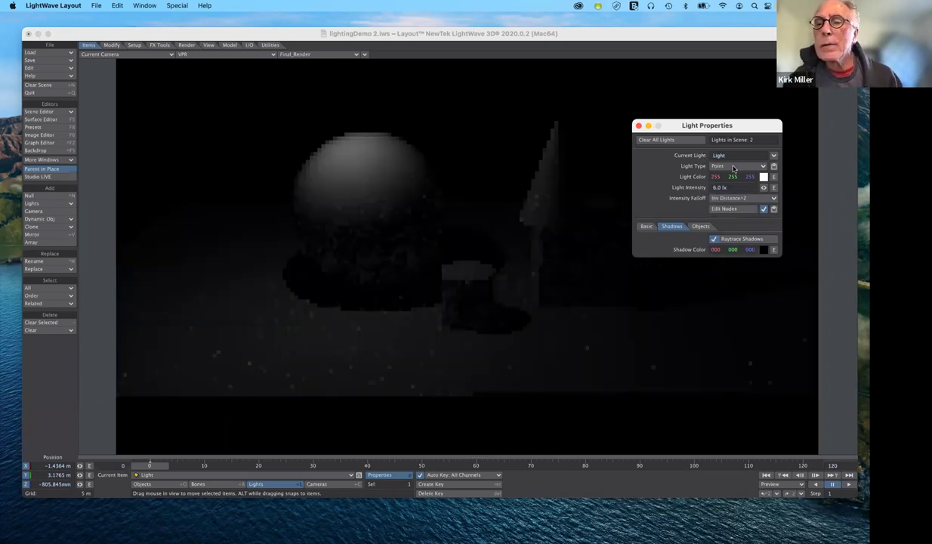
click(738, 165)
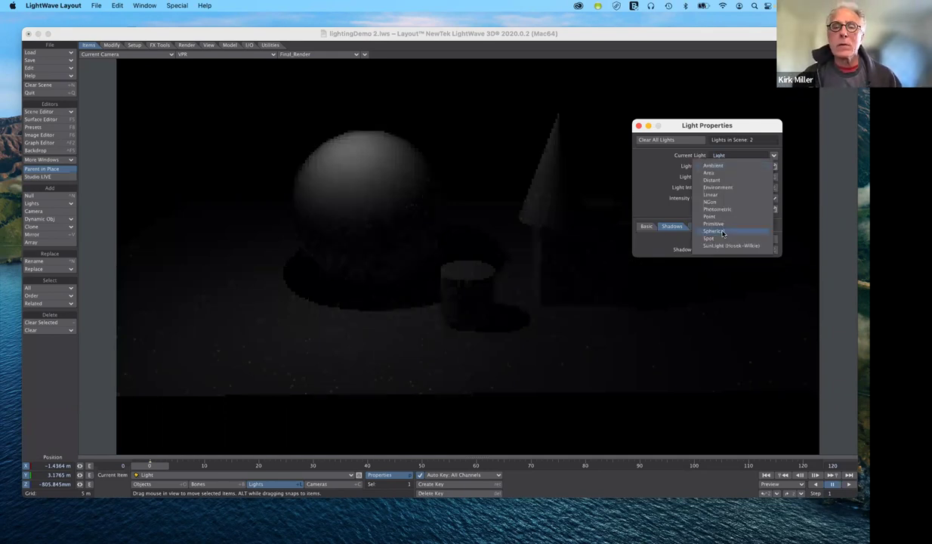
click(592, 239)
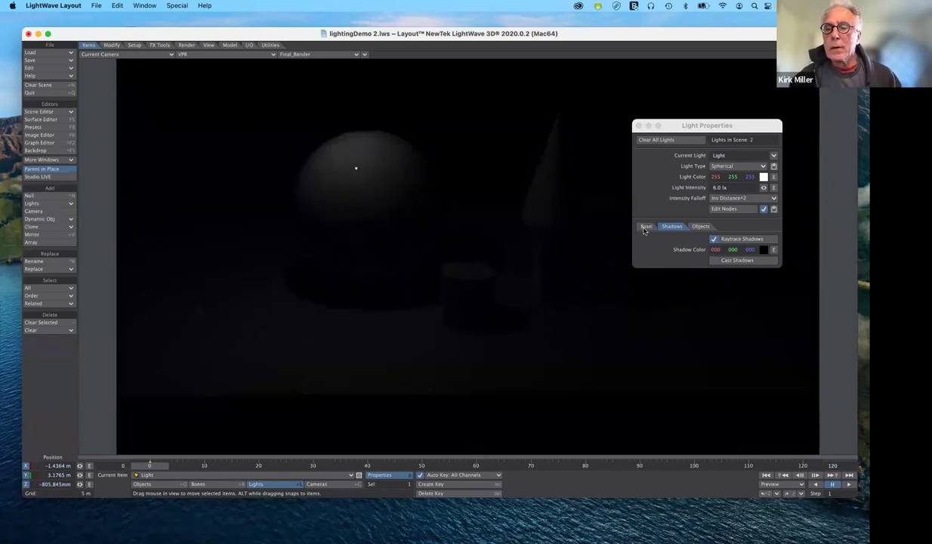
Set the size of the spherical light to 1 m in its basic settings
click(645, 226)
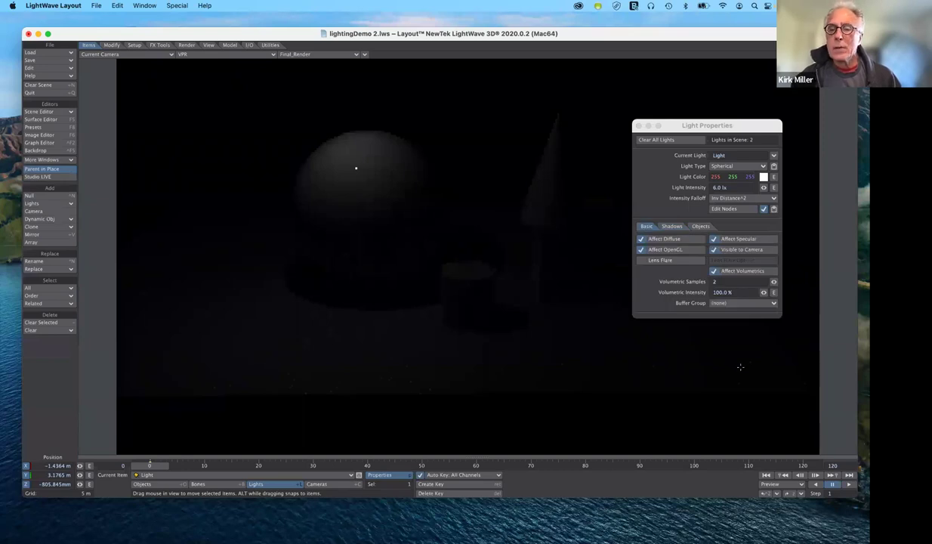
click(687, 363)
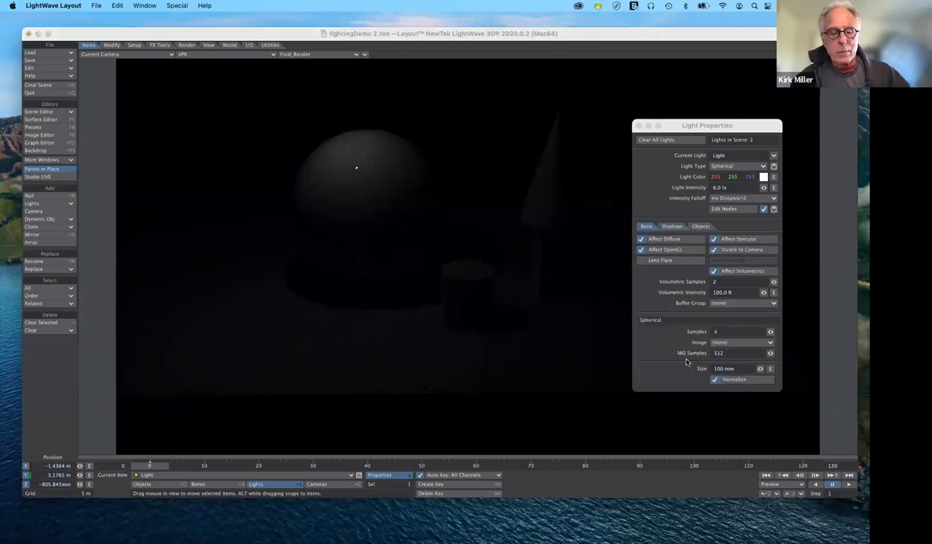
click(680, 361)
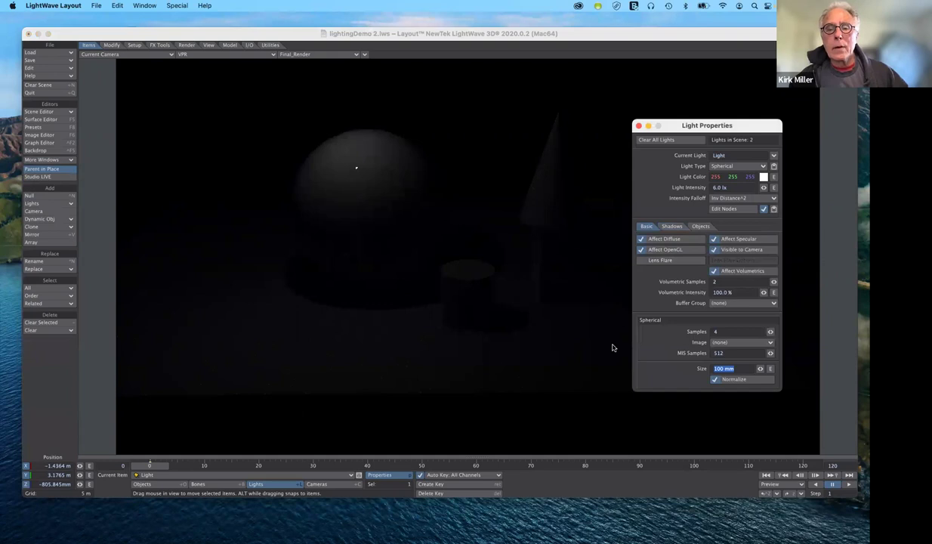
text(1)
key(Tab)
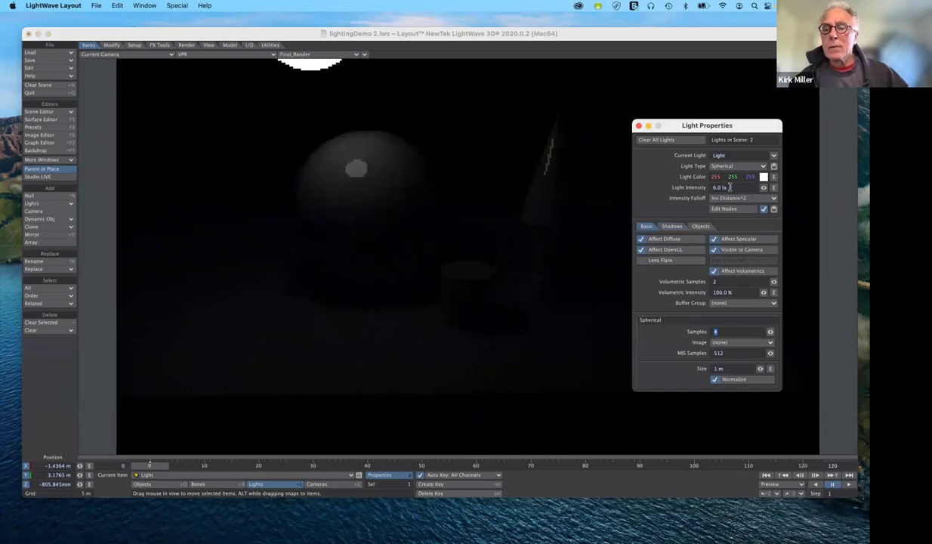
Raise the spherical light's intensity to 24 lx and then to 36 lx
key(Tab)
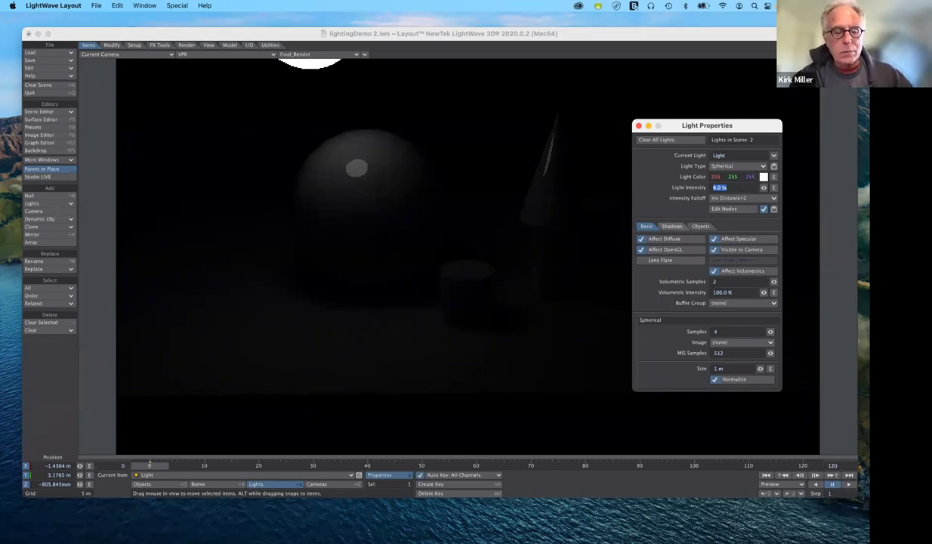
text(24)
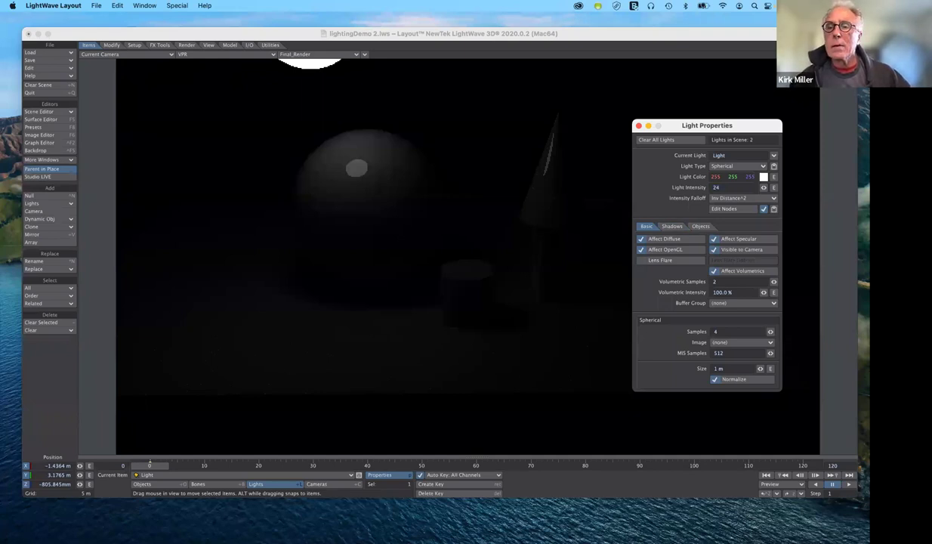
key(Tab)
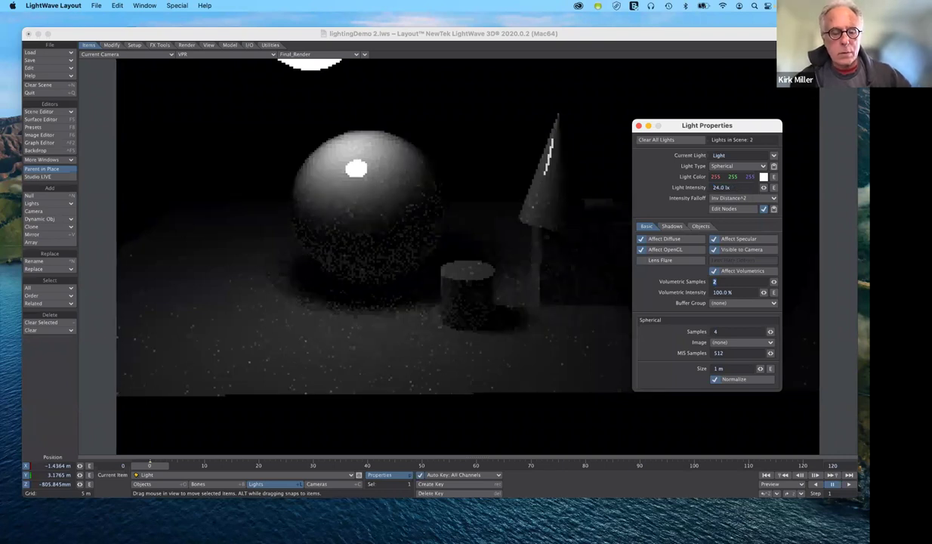
click(722, 187)
text(36)
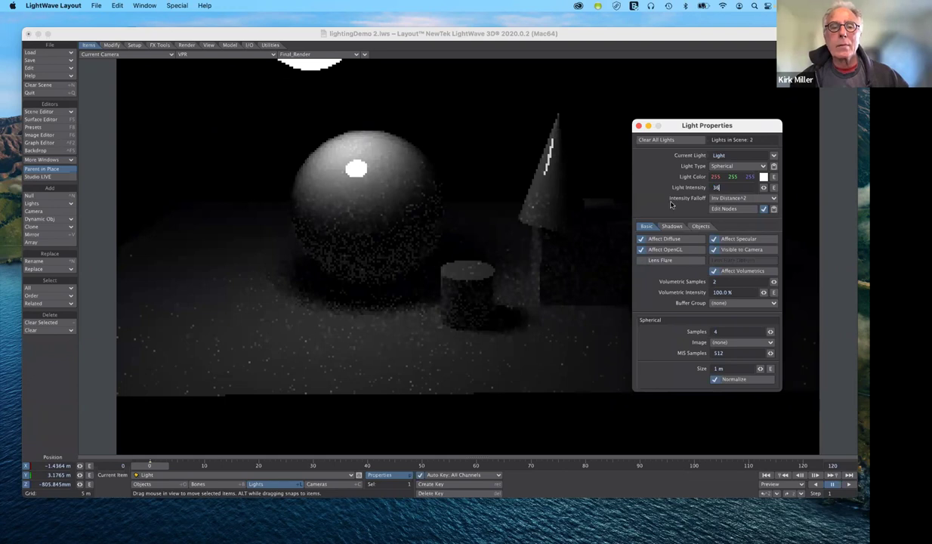
key(Tab)
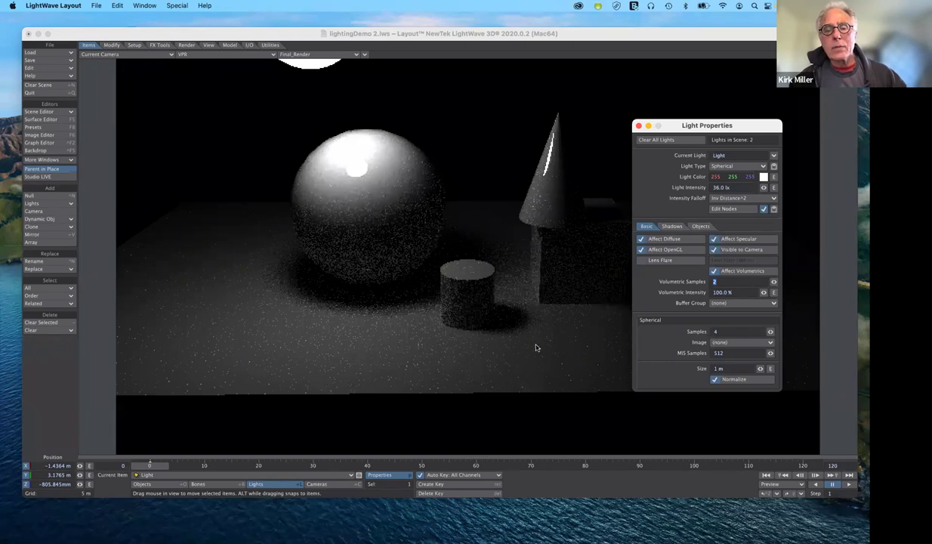
Reduce the spherical light's size to 100 mm
click(717, 368)
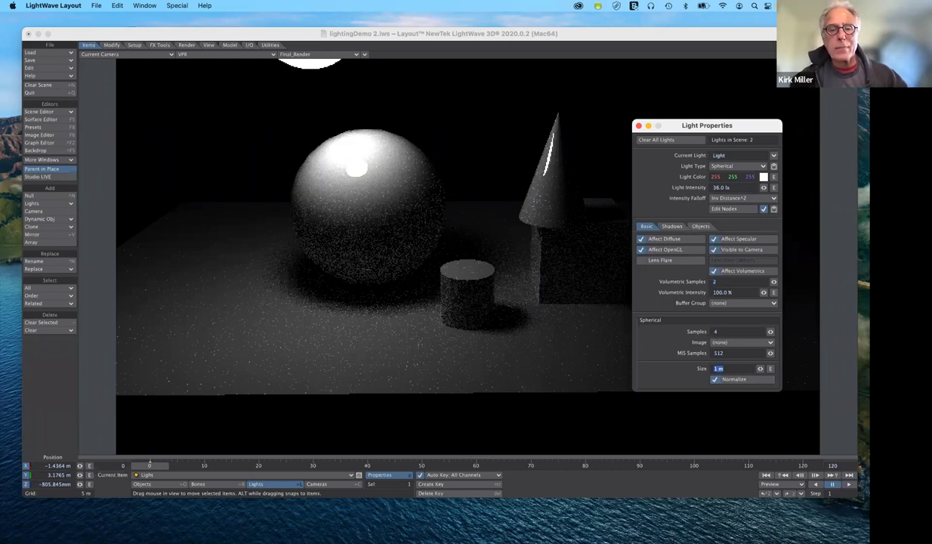
text(100m)
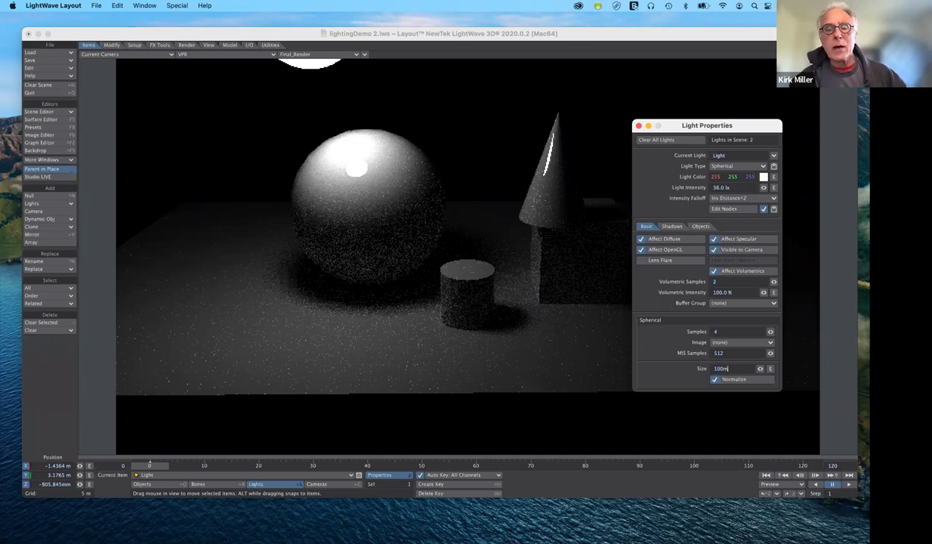
key(Tab)
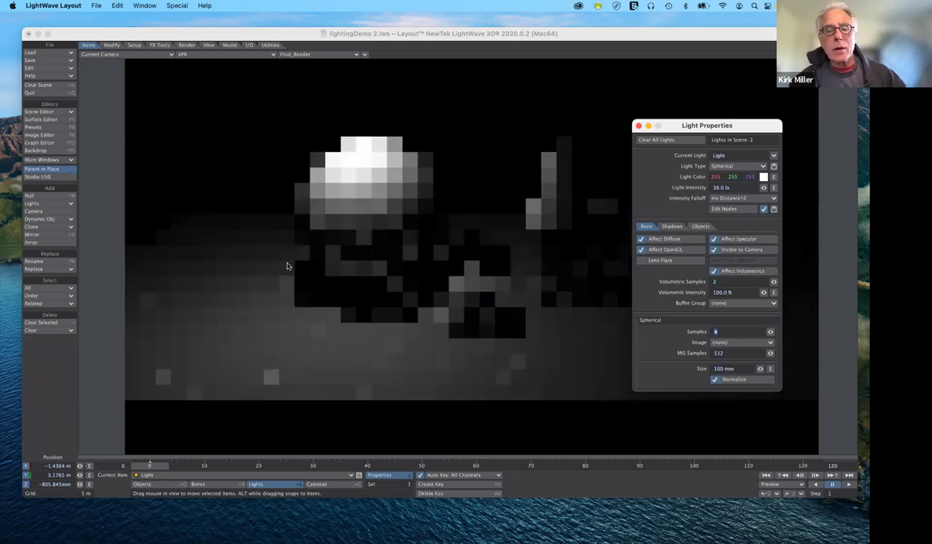
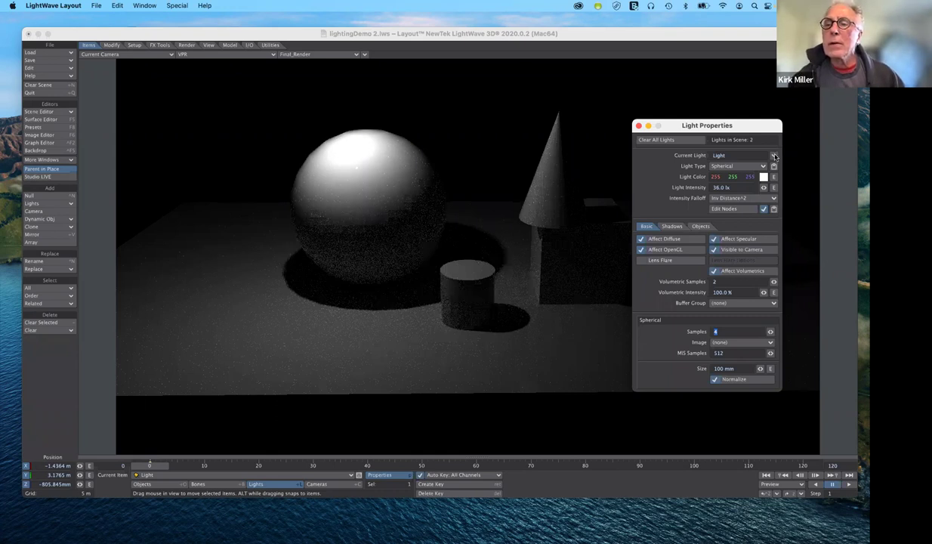
Change the light's type to Spot and move the Light Properties window away from the objects
click(774, 156)
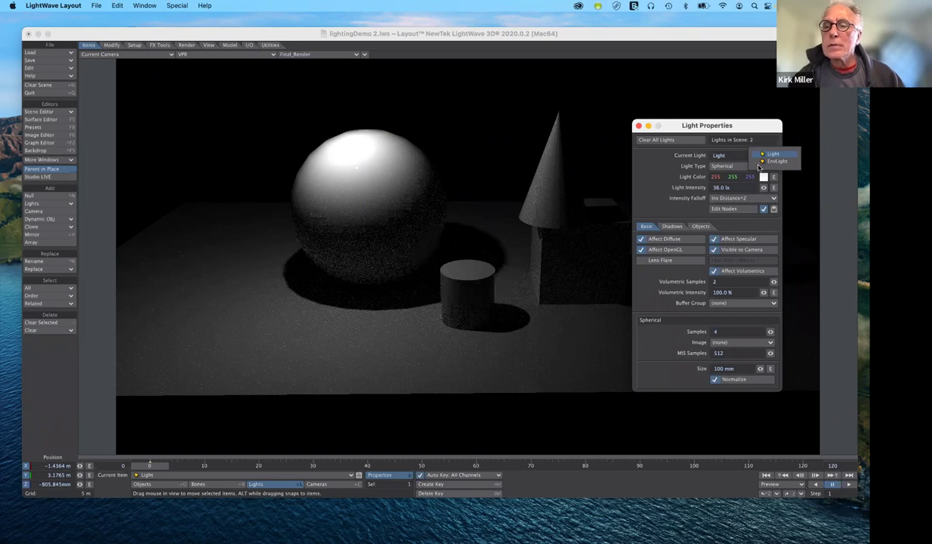
click(759, 167)
click(759, 166)
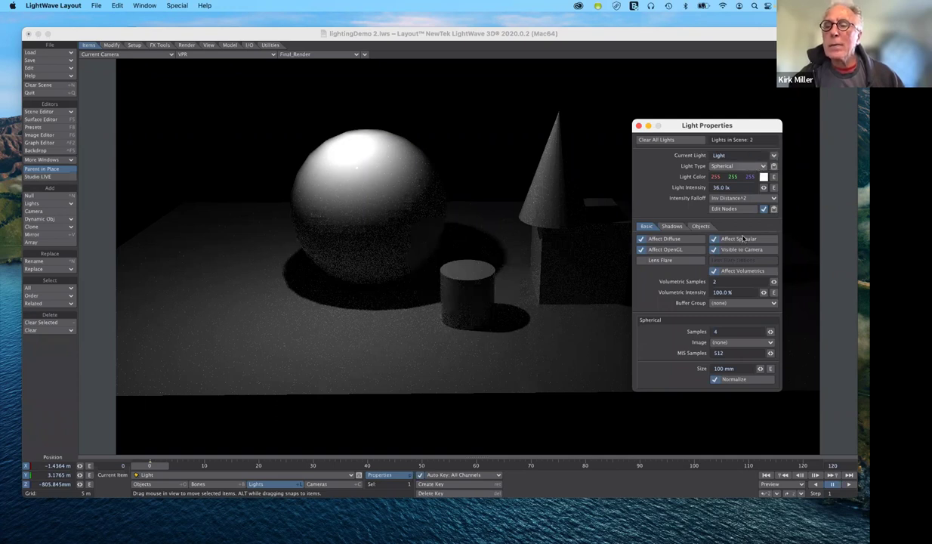
click(421, 224)
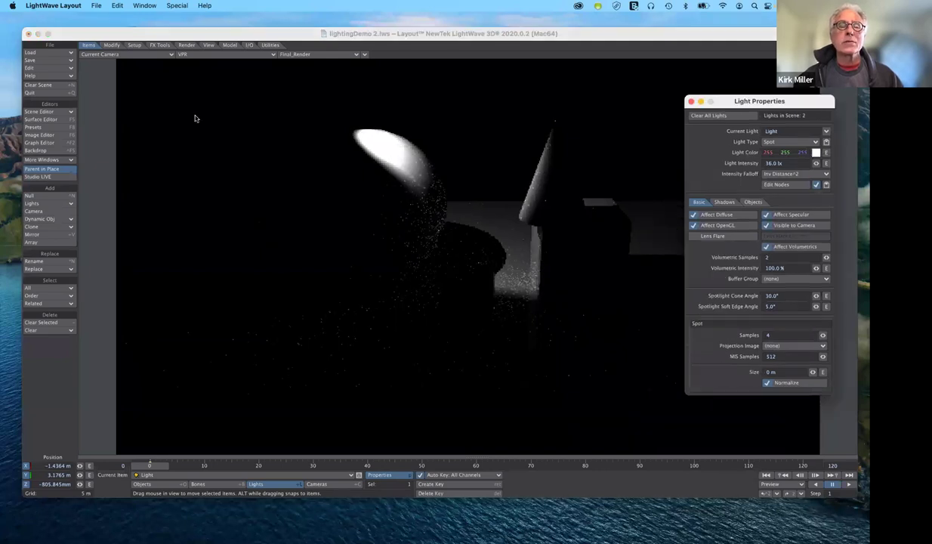
Display the scene in Wireframe and look through the current light
click(239, 59)
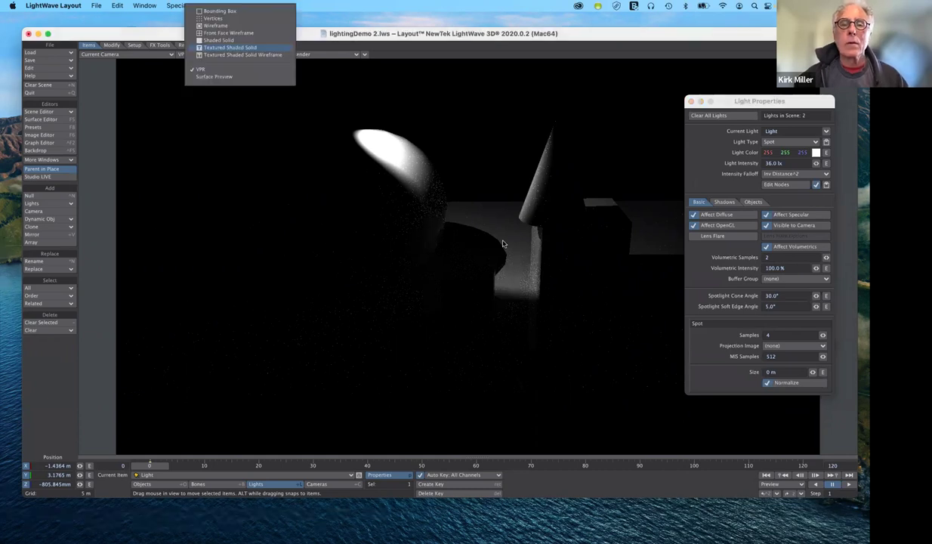
click(248, 27)
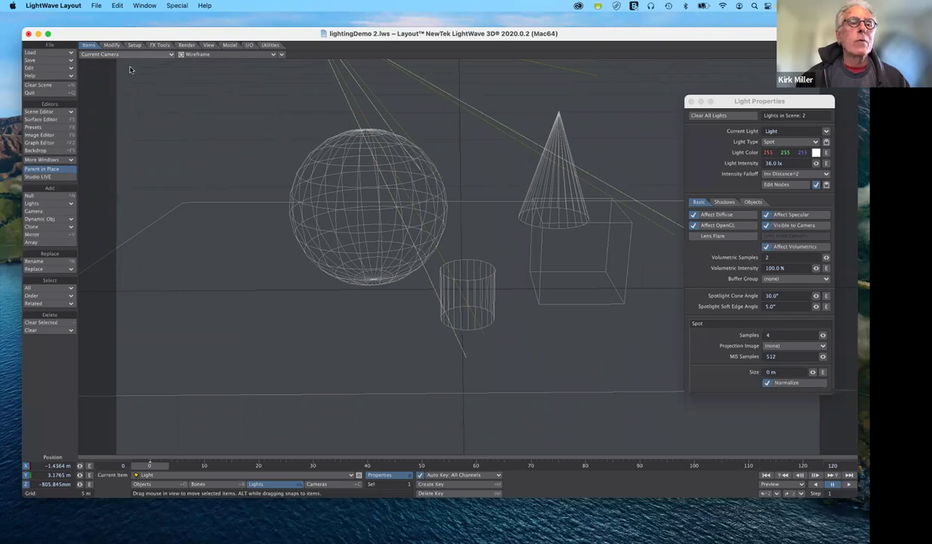
click(170, 54)
mouse_move(174, 73)
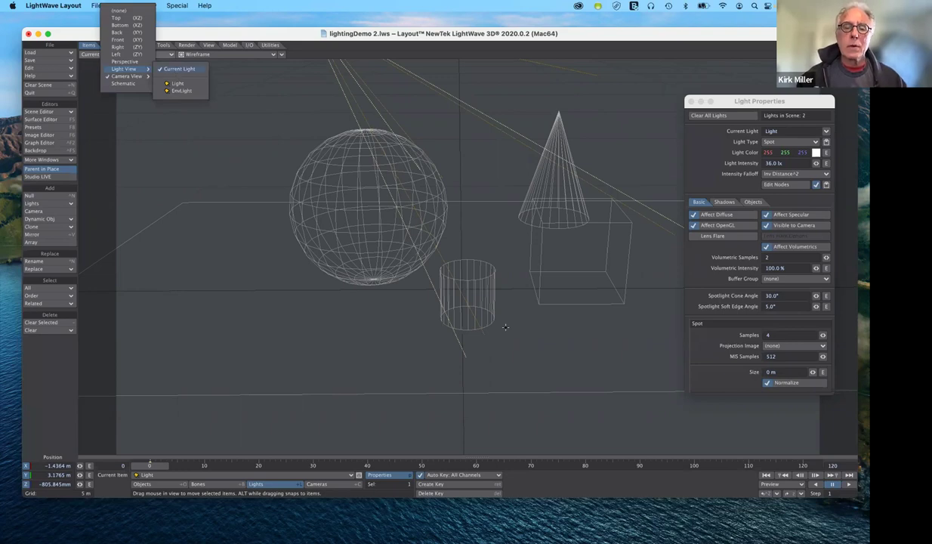
key(5)
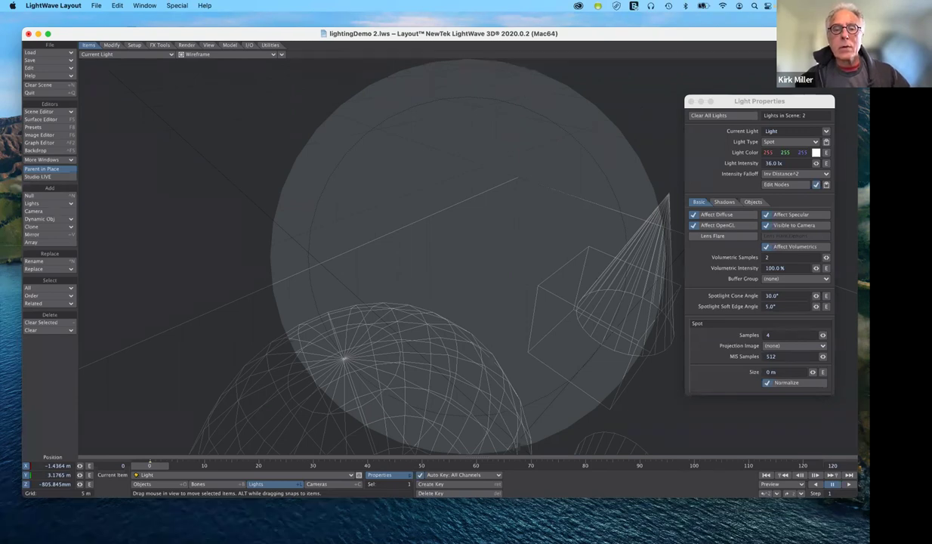
Rotate the spotlight to a heading of about 45.1° and pitch of about 59.2° so its cone covers more of the sphere
key(y)
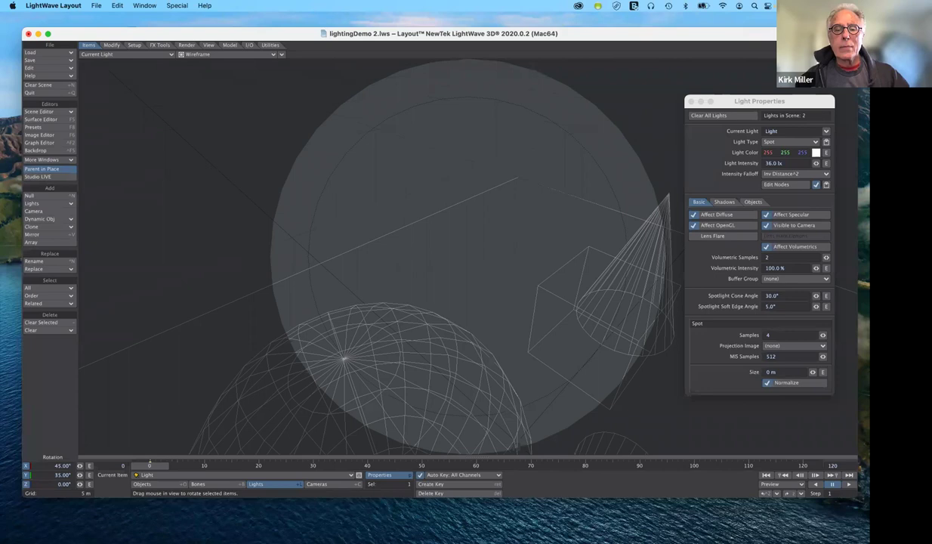
drag(453, 264, 460, 302)
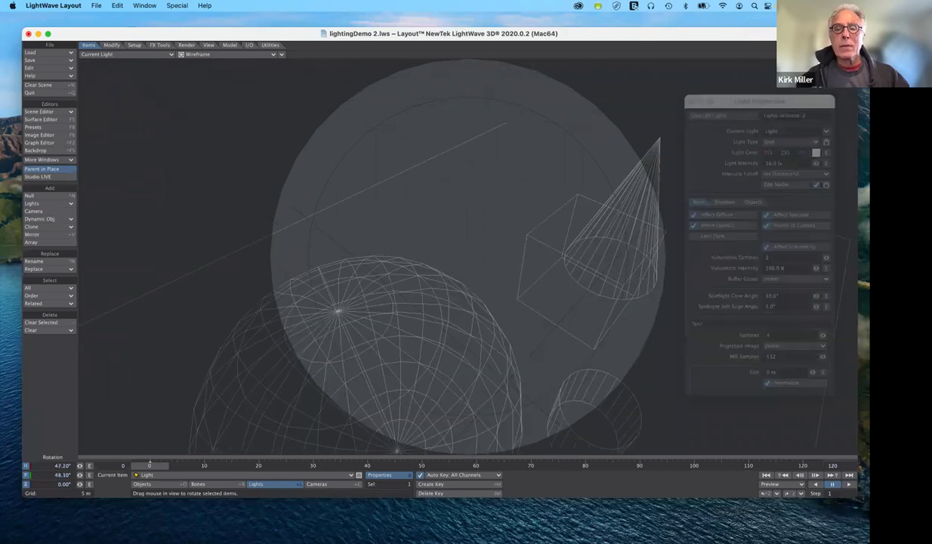
drag(300, 133, 303, 139)
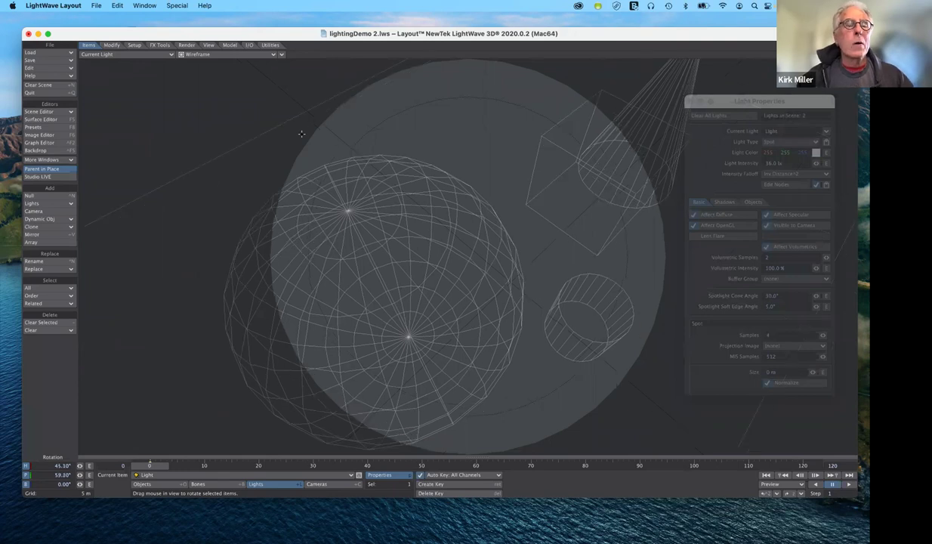
In the Perspective view, move the spotlight along the X axis to about -2.89 m
click(142, 56)
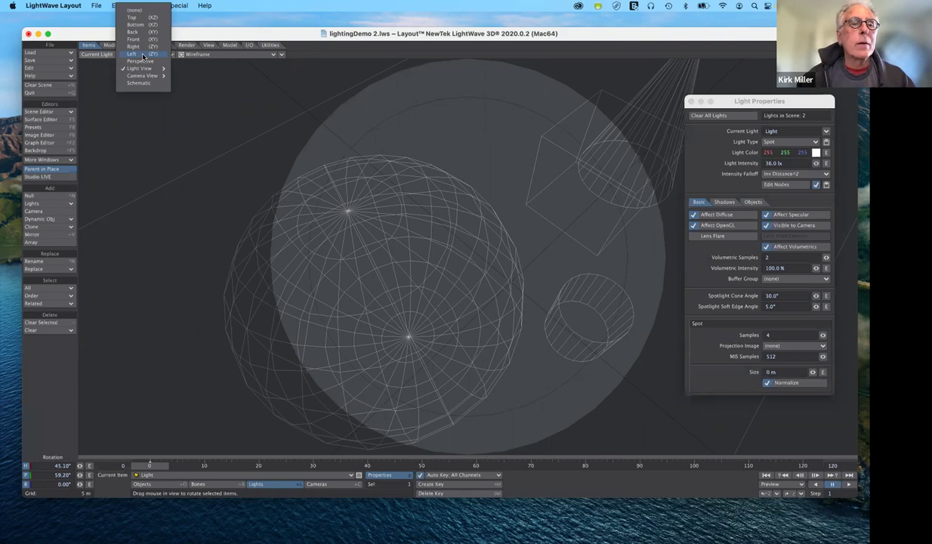
key(Down)
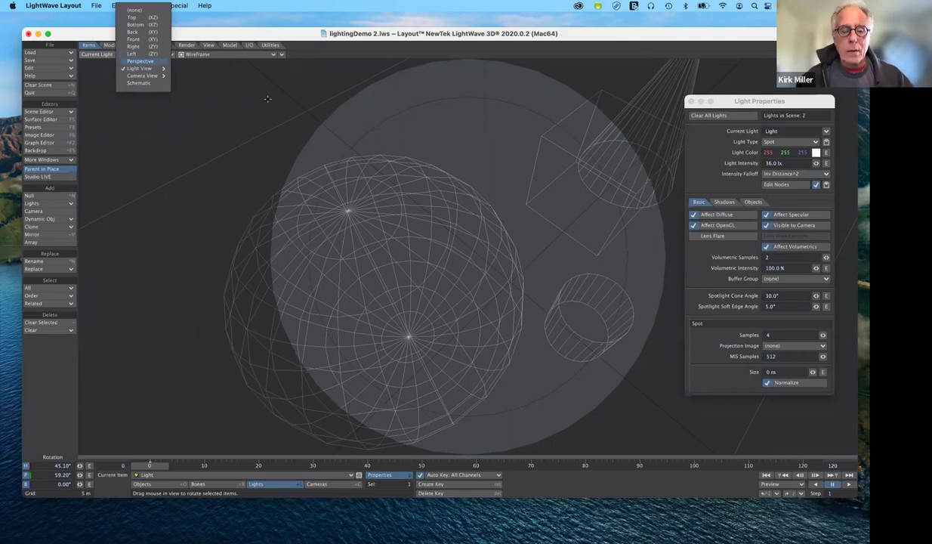
key(Return)
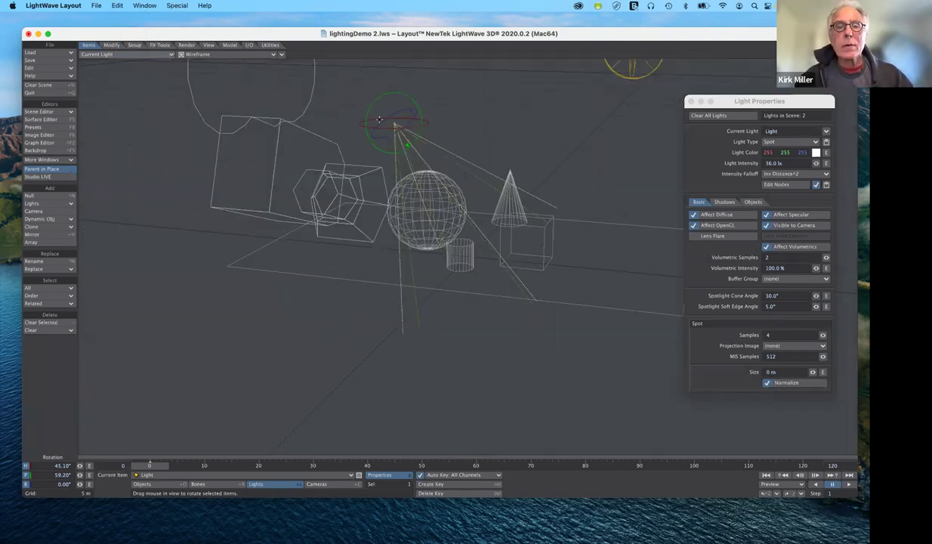
key(t)
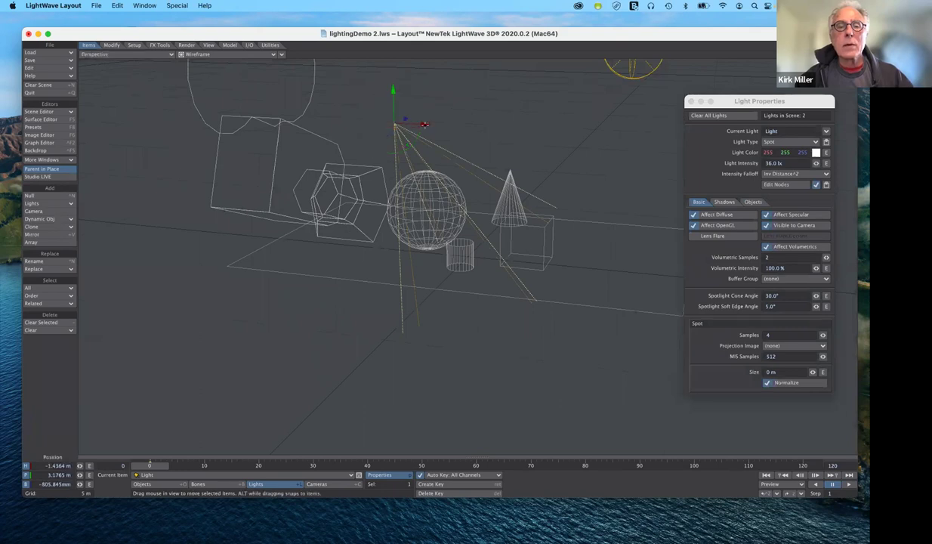
drag(424, 124, 357, 120)
Look through the spotlight again and rotate it to a heading of about 67° and pitch of about 47.7°, aiming at the sphere
drag(108, 55, 108, 56)
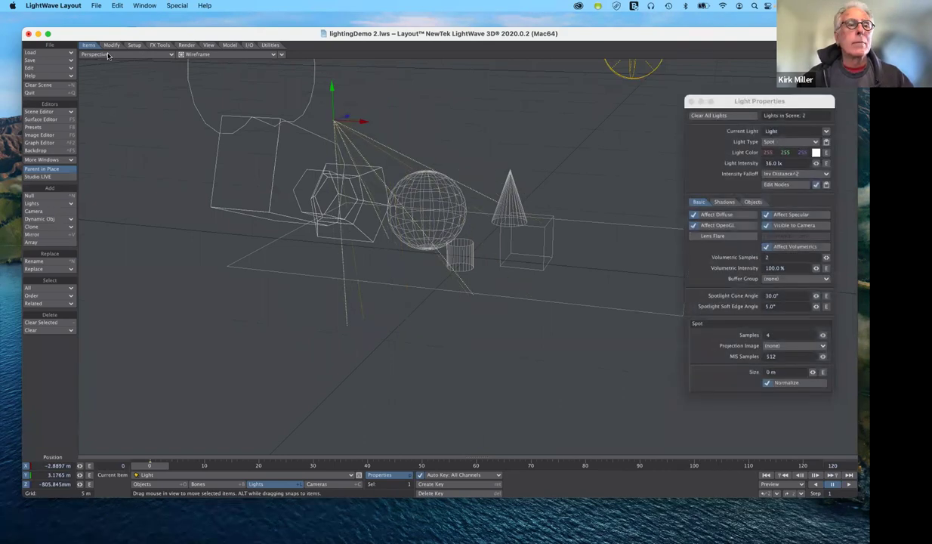
key(p)
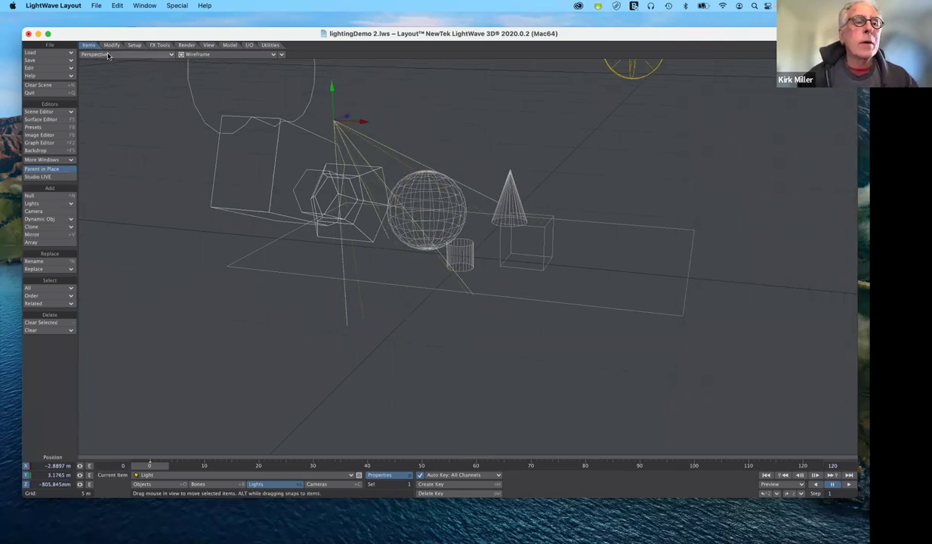
click(108, 56)
click(108, 72)
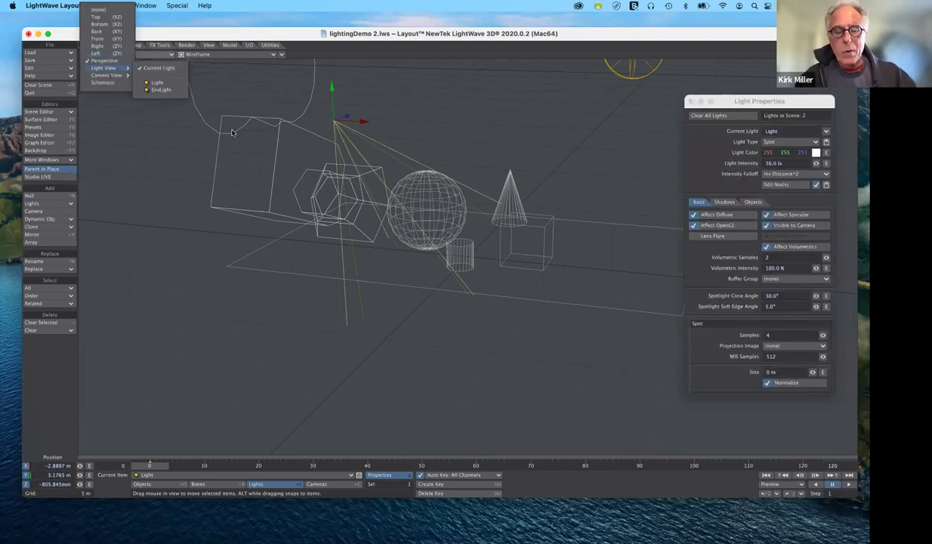
click(435, 227)
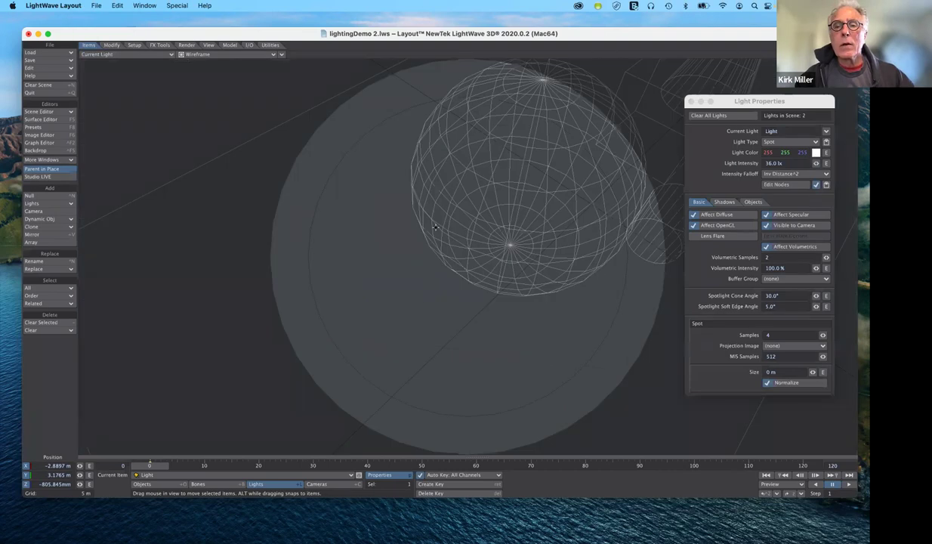
key(y)
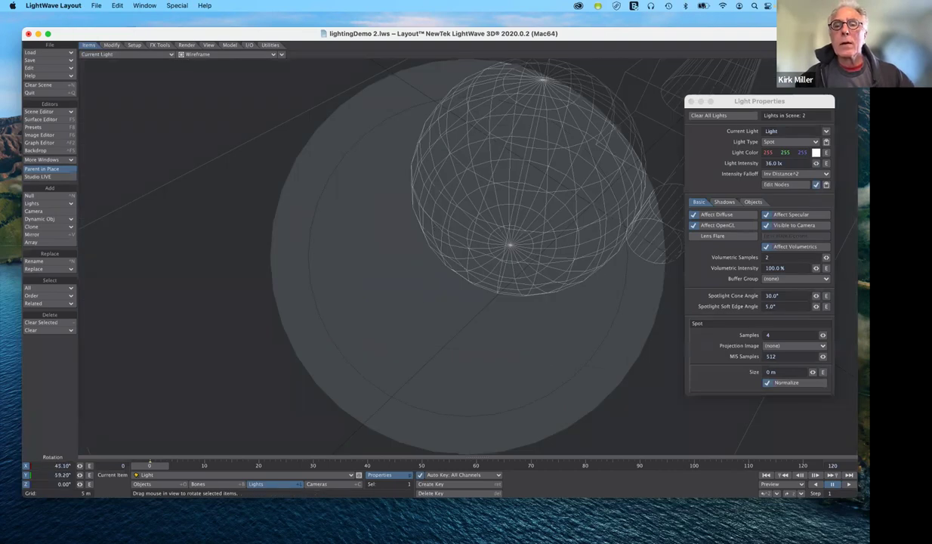
drag(453, 256, 541, 209)
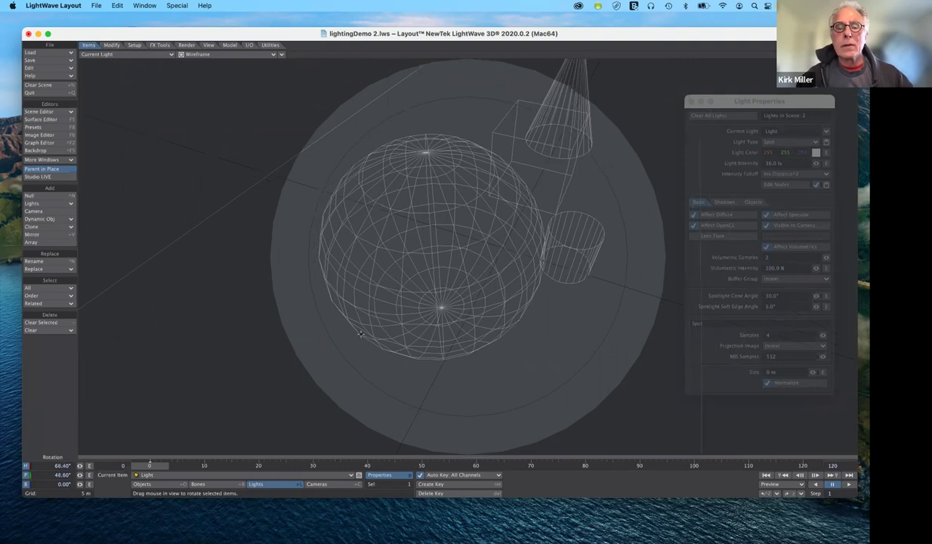
drag(361, 335, 456, 321)
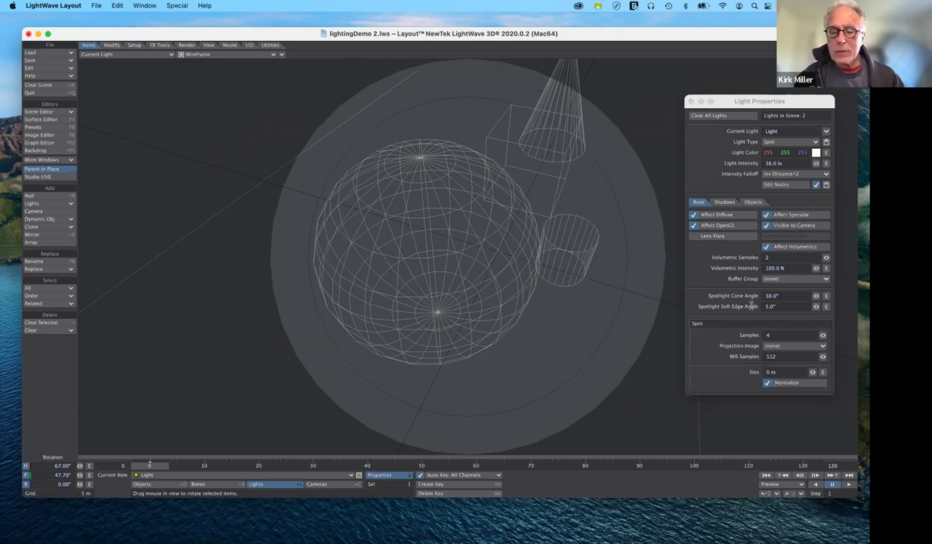
Set the spotlight's soft edge angle to 0° and preview the light view in VPR
click(751, 305)
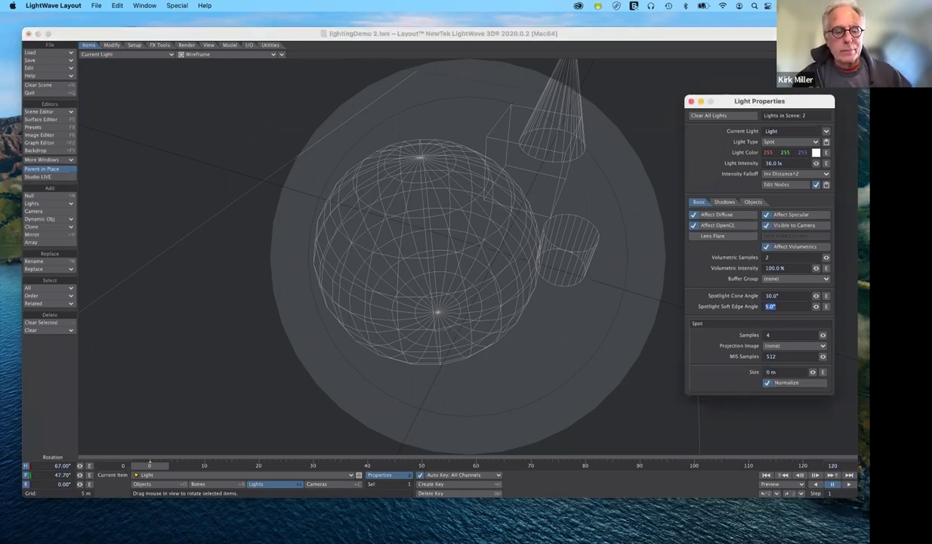
text(0)
key(Tab)
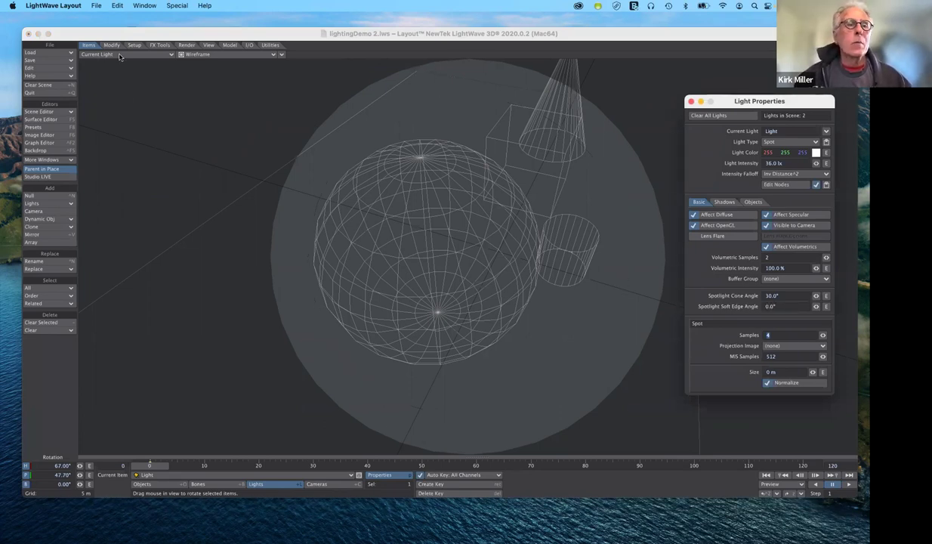
click(211, 55)
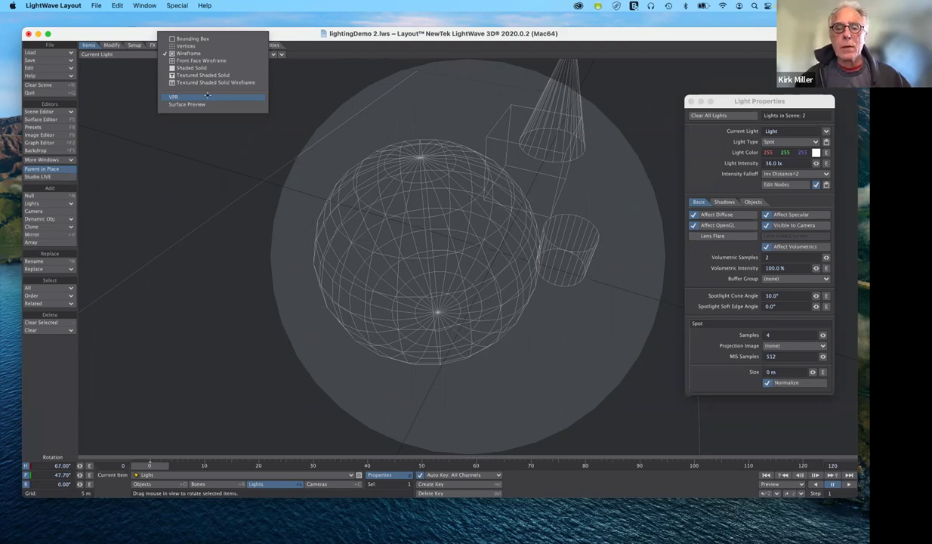
click(207, 95)
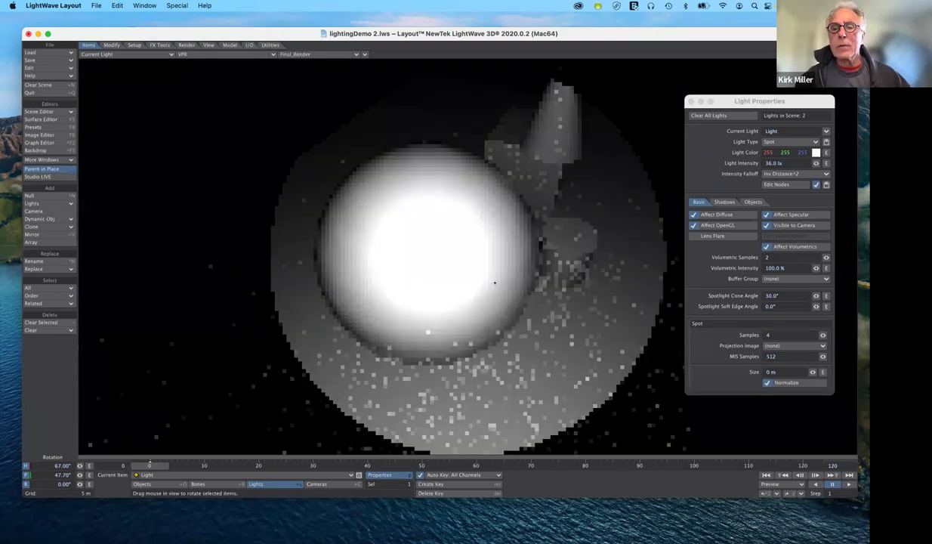
Look through the current camera and move the Light Properties window aside
click(117, 55)
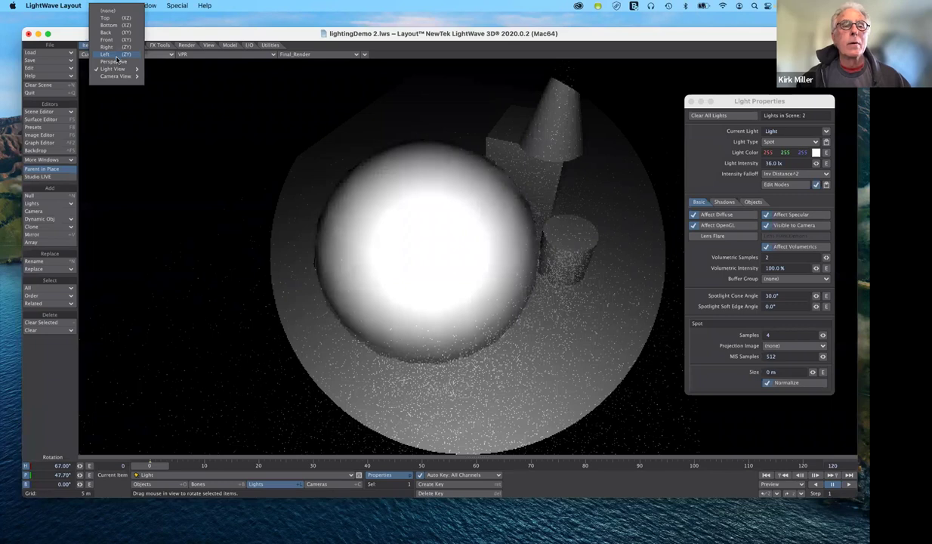
click(117, 59)
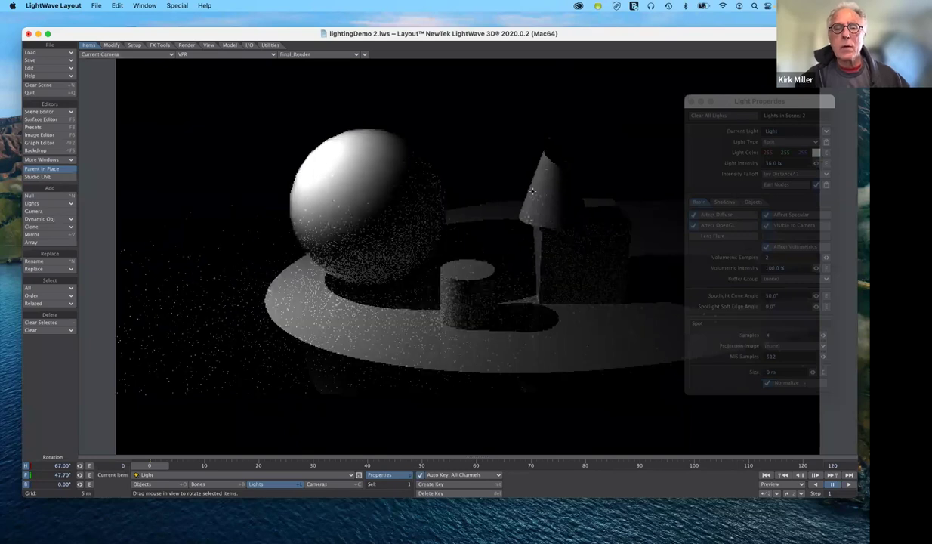
click(750, 105)
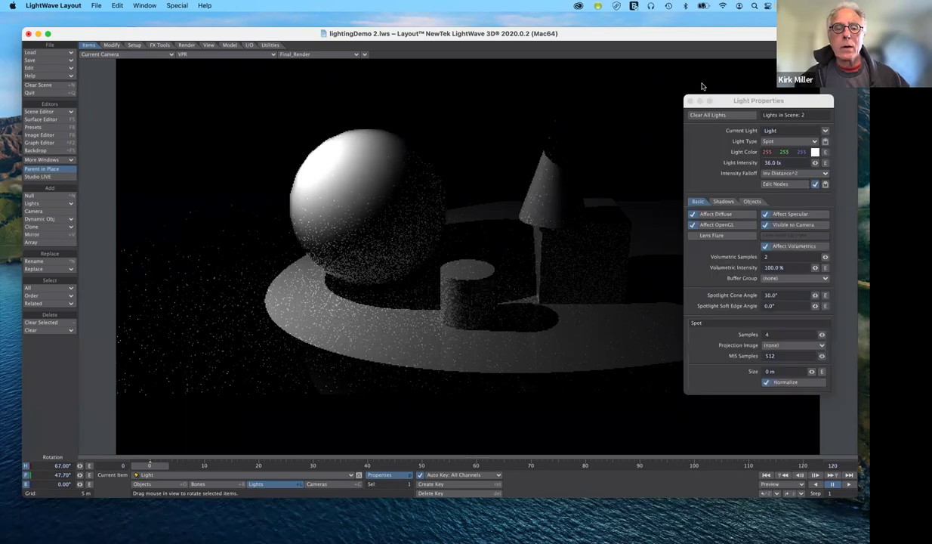
drag(706, 101, 659, 82)
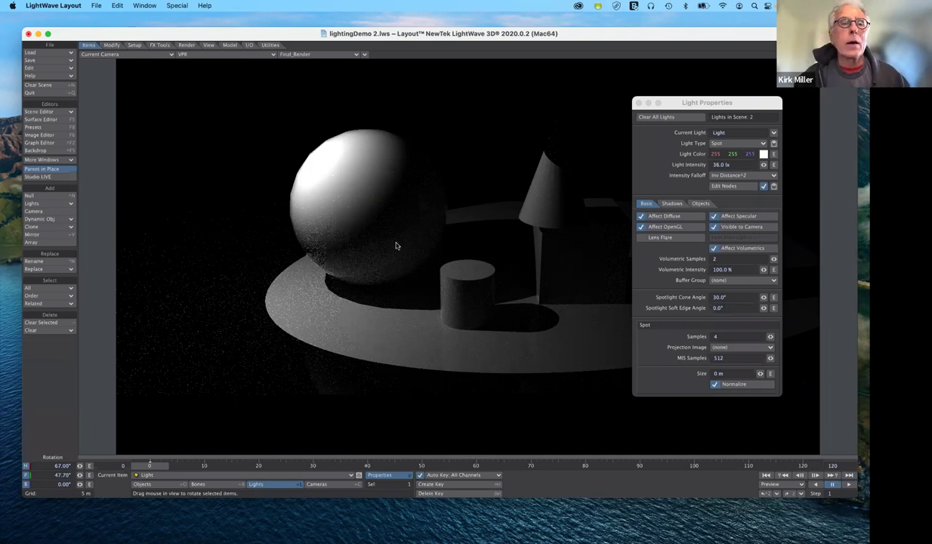
Display the camera view in Wireframe and set the spotlight's soft edge angle to 10°
click(256, 55)
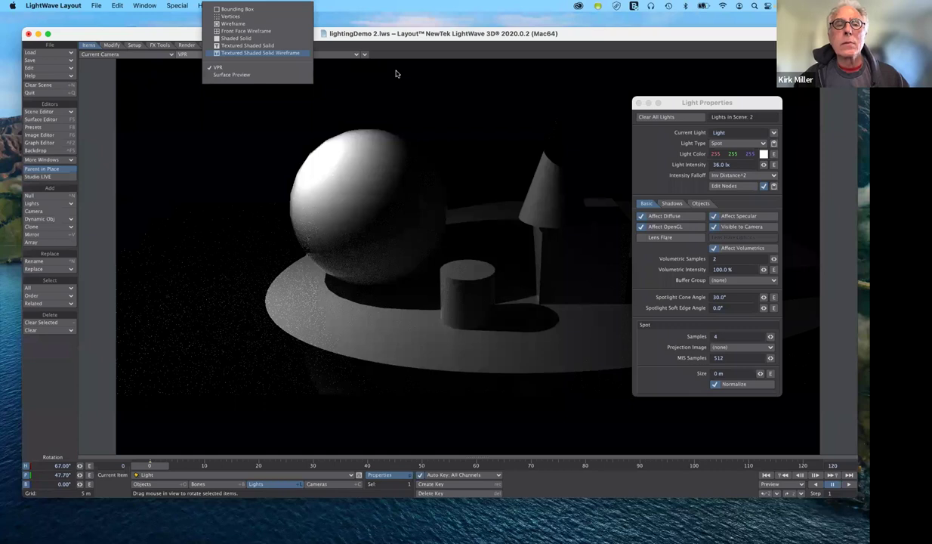
key(w)
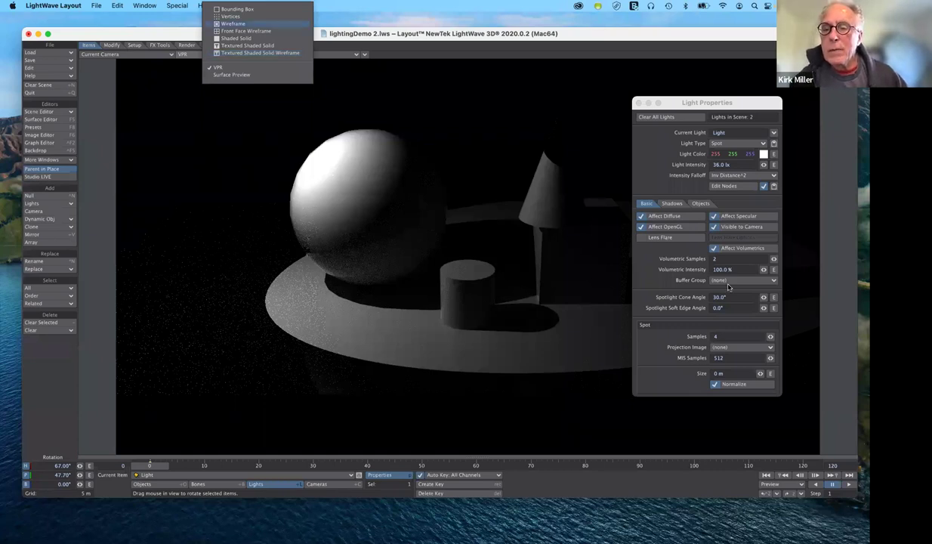
key(Return)
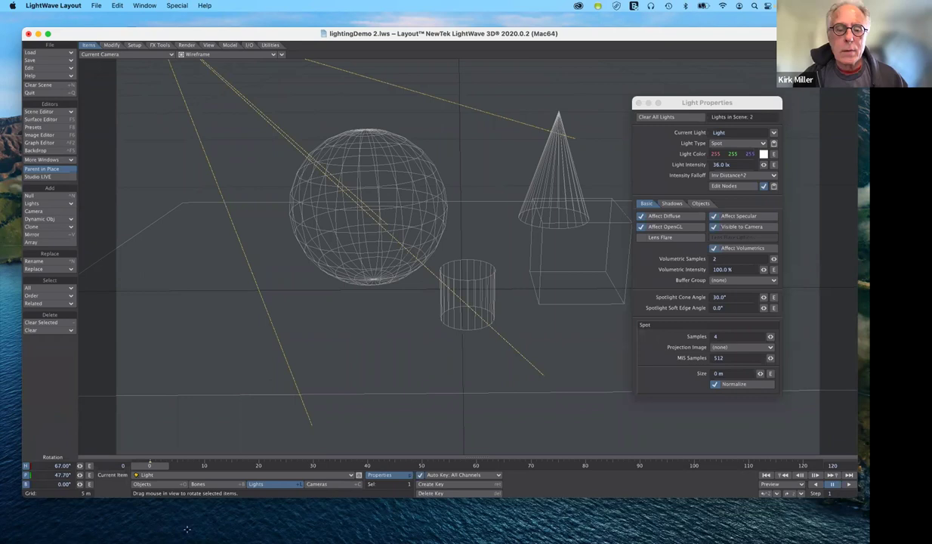
click(379, 475)
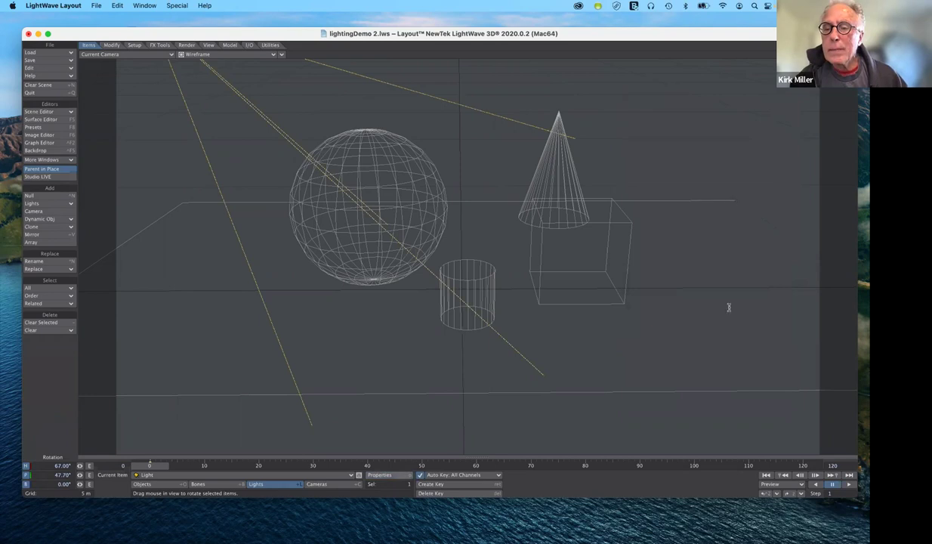
key(p)
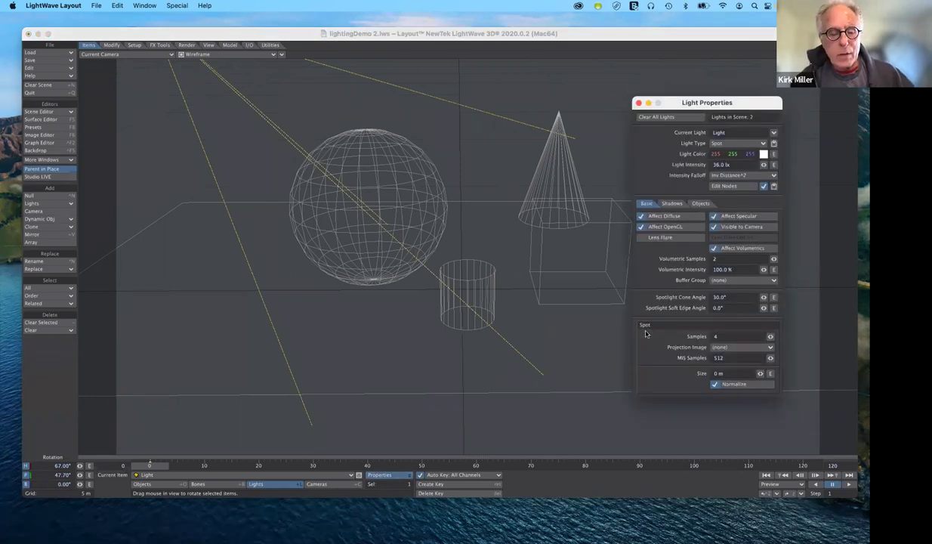
click(717, 307)
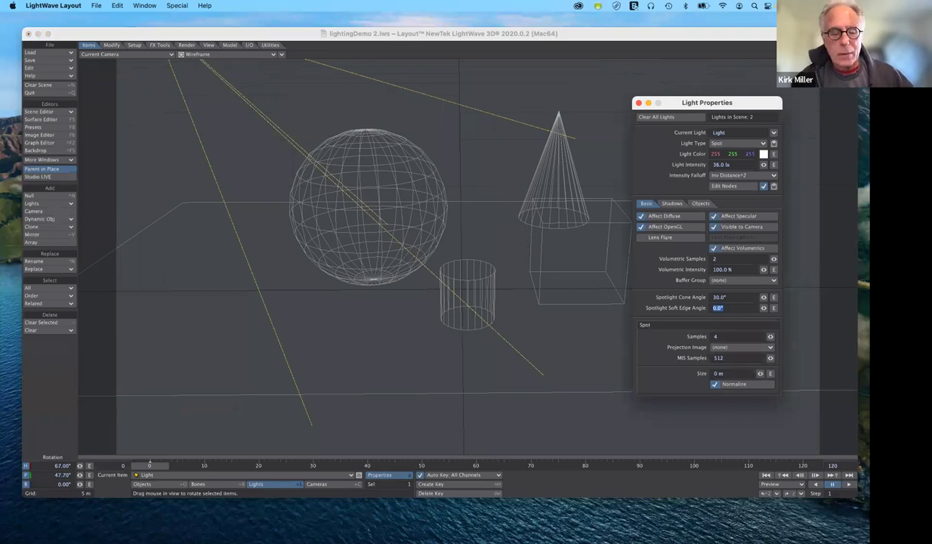
text(1)
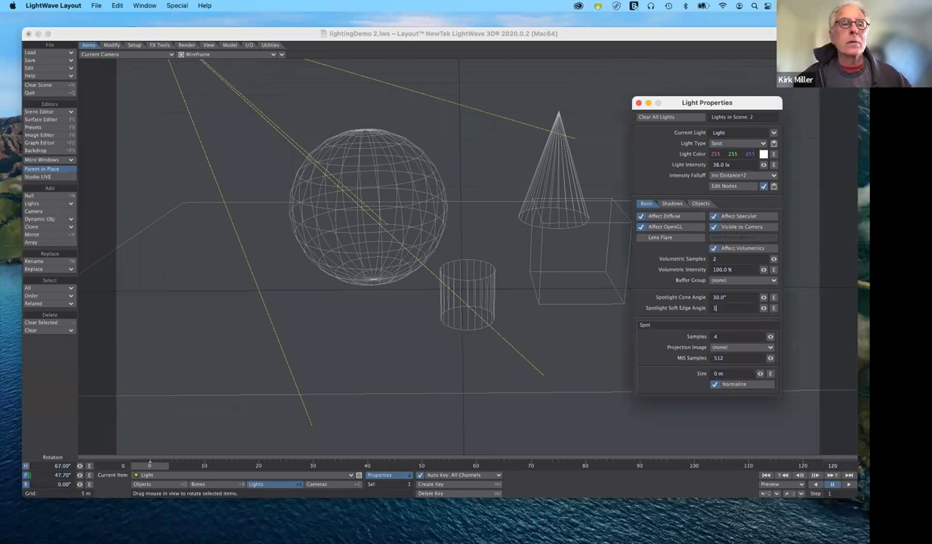
text(0)
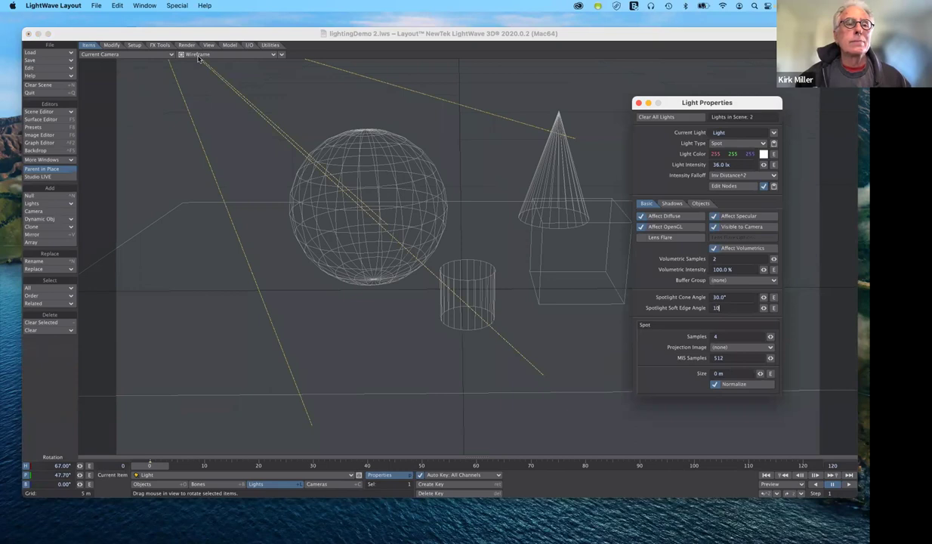
key(Tab)
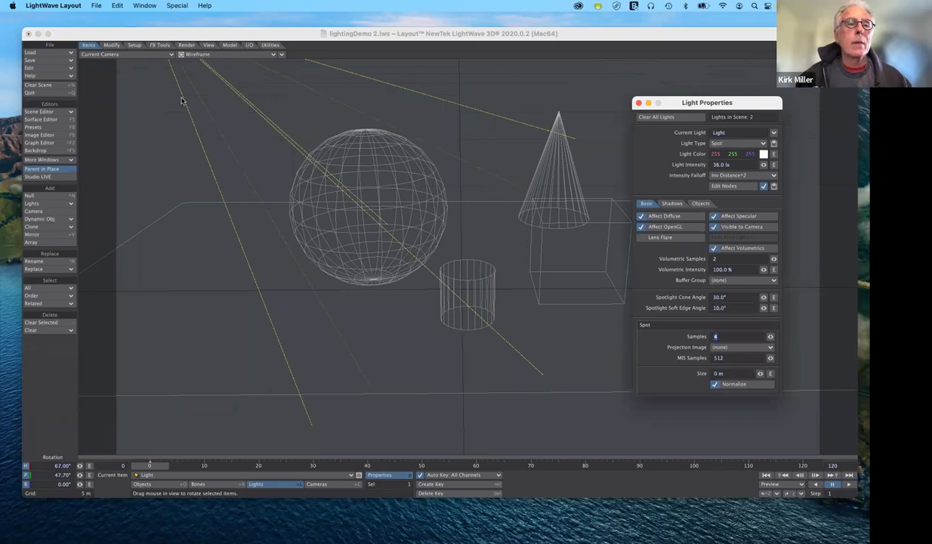
Preview the camera view in VPR and reposition the Light Properties window away from the lit sphere
key(p)
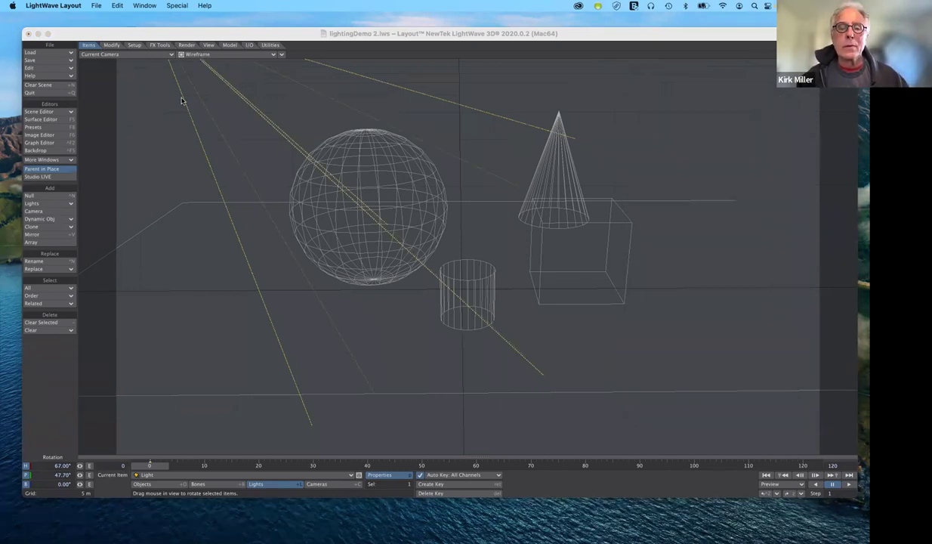
key(p)
click(197, 55)
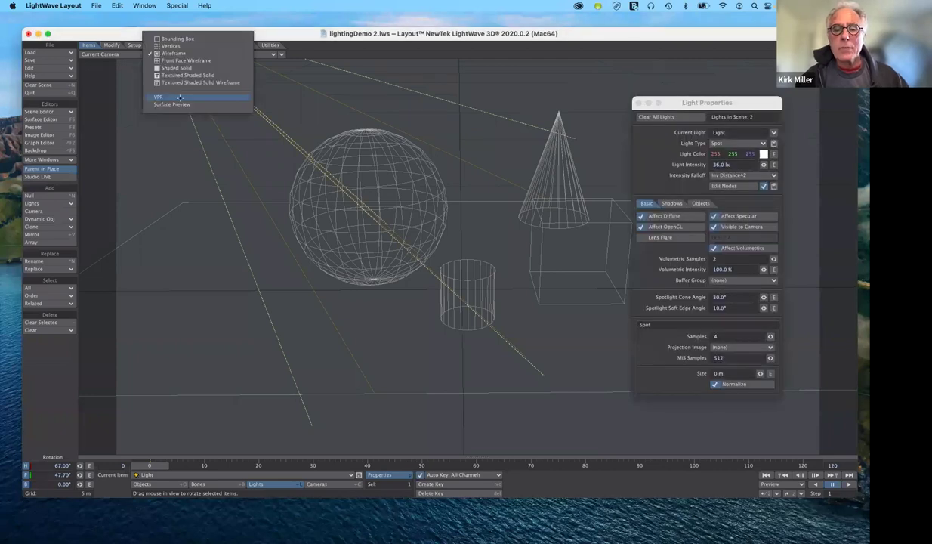
click(158, 97)
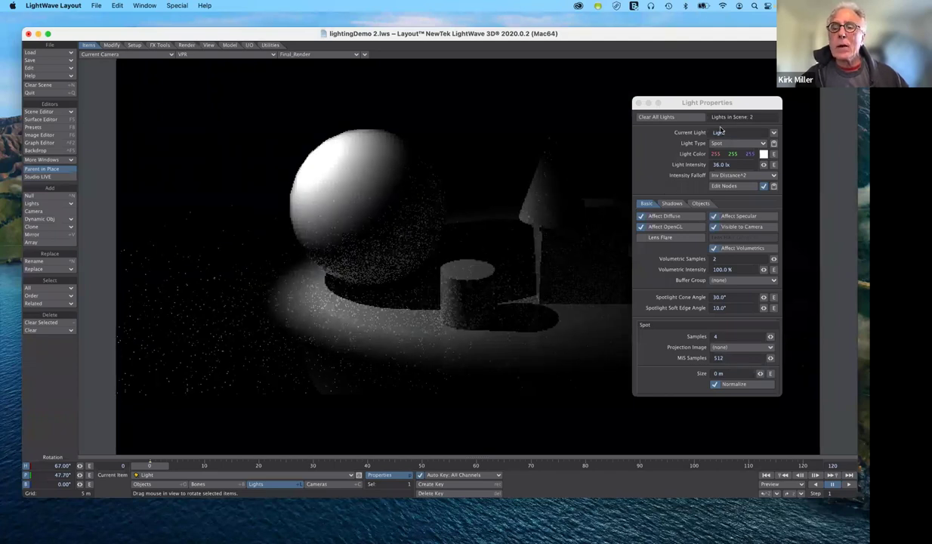
drag(652, 103, 677, 179)
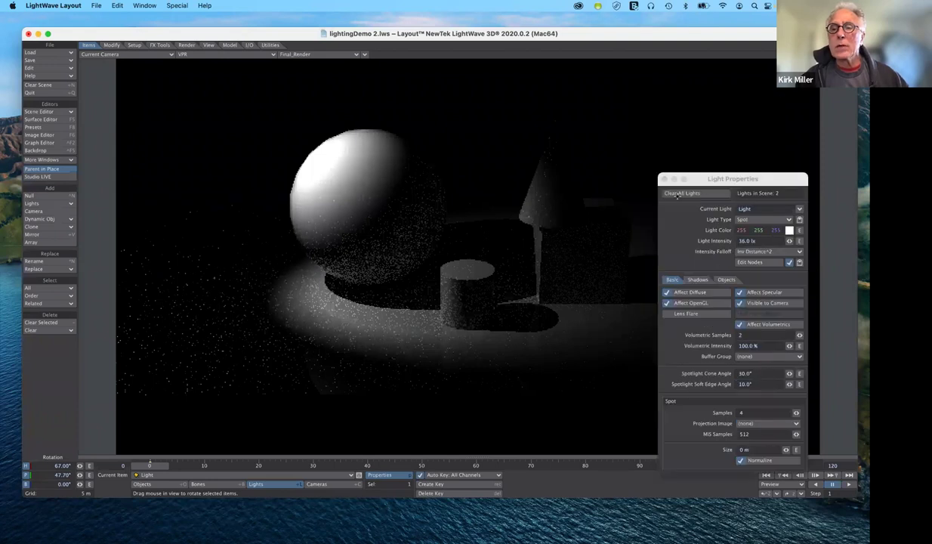
drag(742, 179, 722, 116)
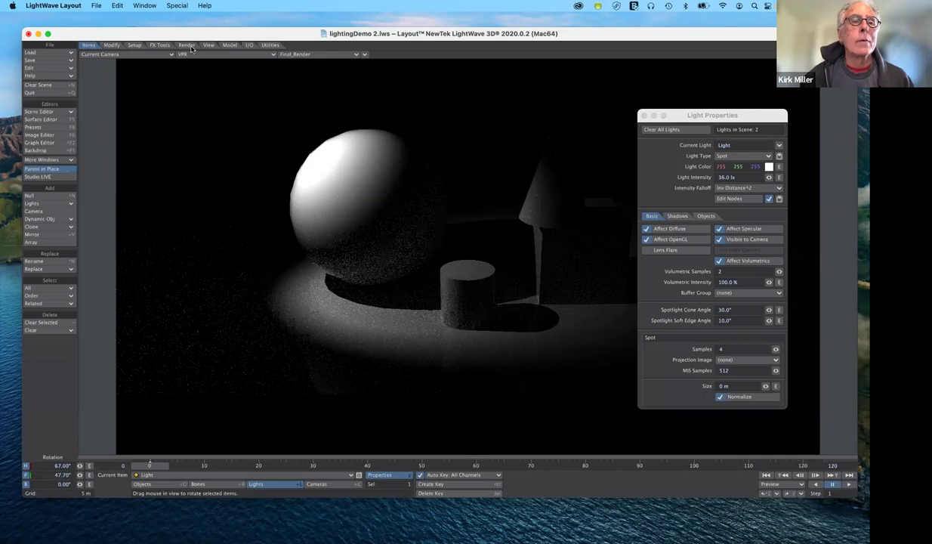
Enable Indirect Sampling and Use Volumetric Scattering in the render's volumetrics settings, and move the Render Properties window off the light beam
key(p)
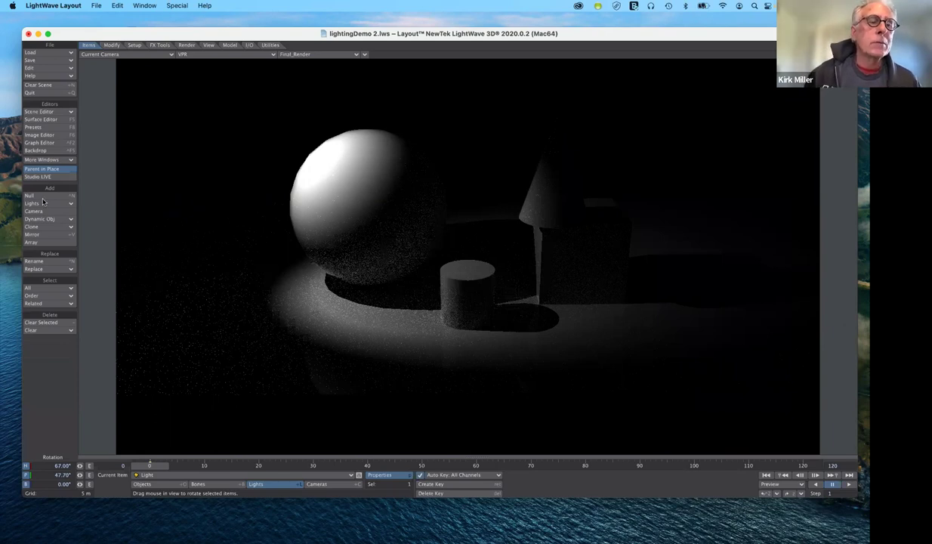
key(p)
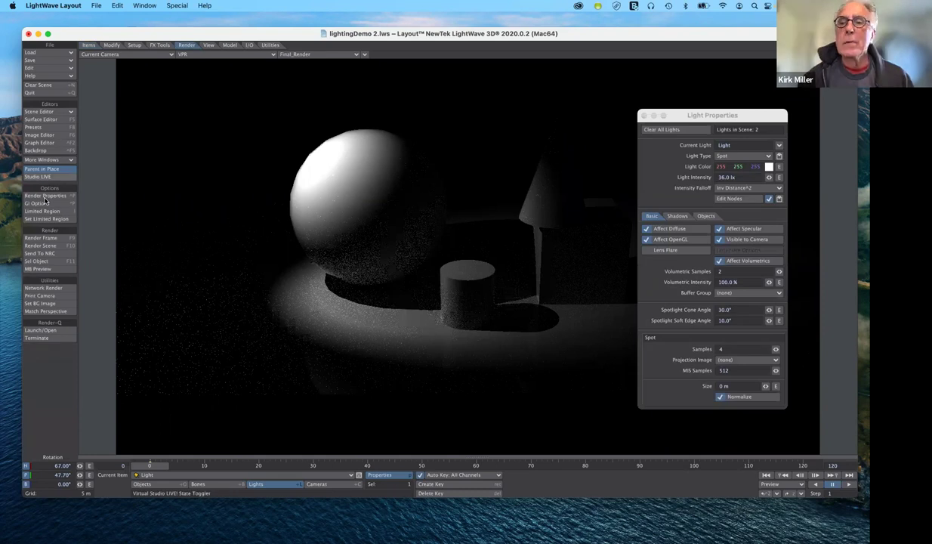
key(ctrl+f)
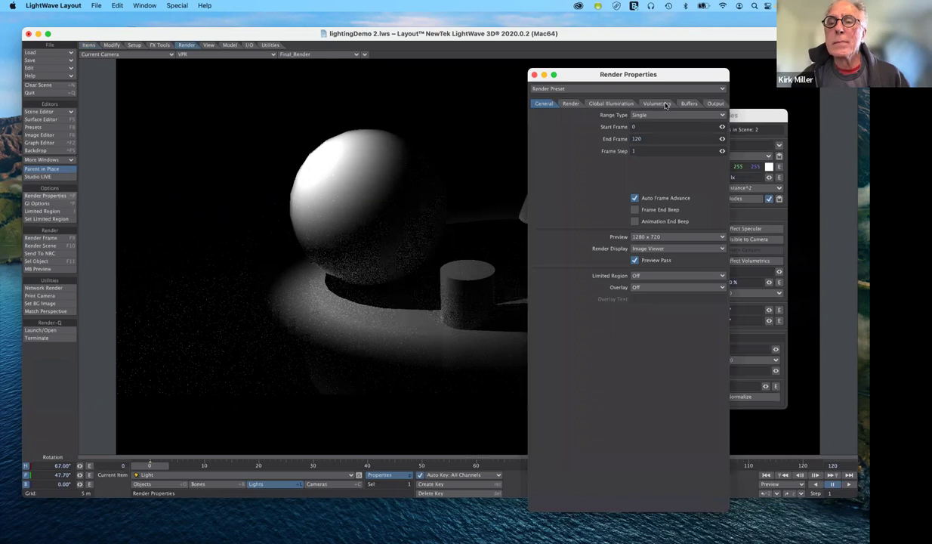
click(664, 104)
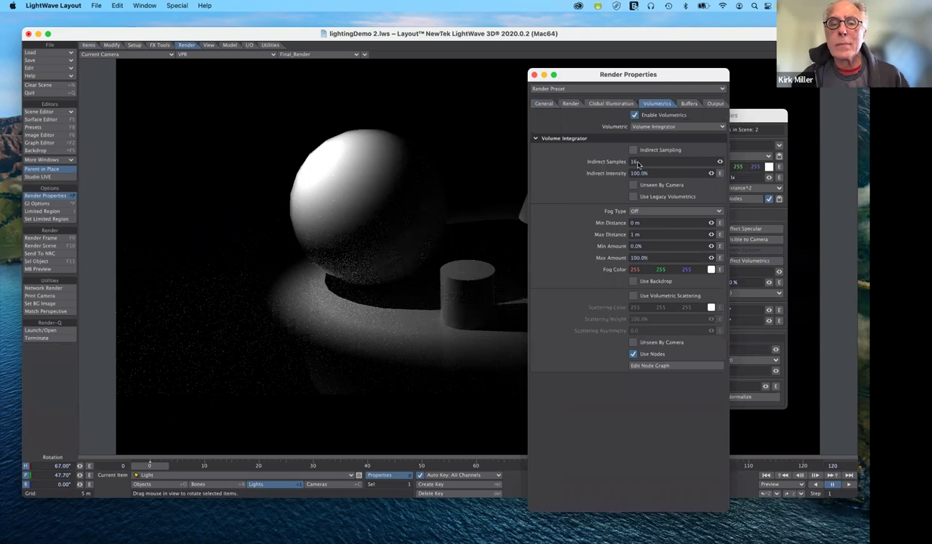
click(633, 149)
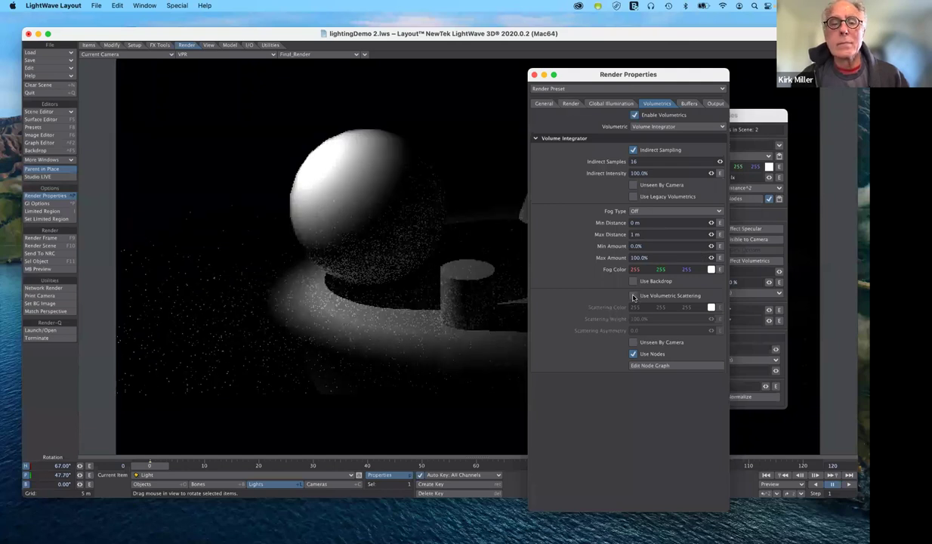
click(633, 296)
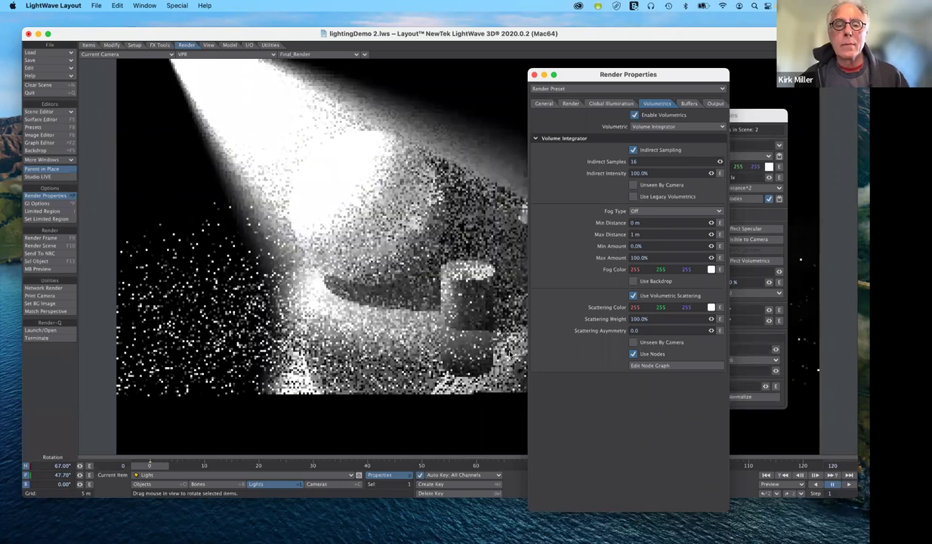
drag(536, 78, 405, 335)
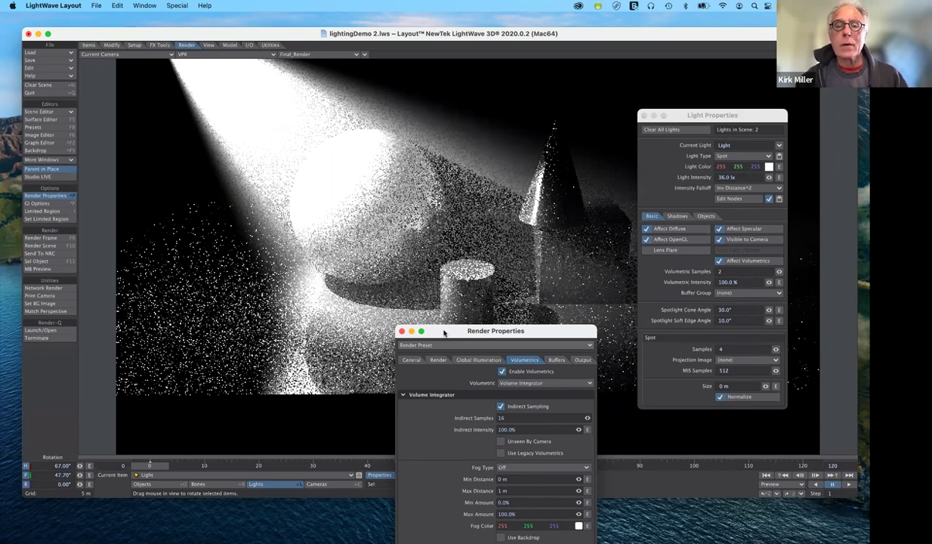
drag(444, 332, 437, 304)
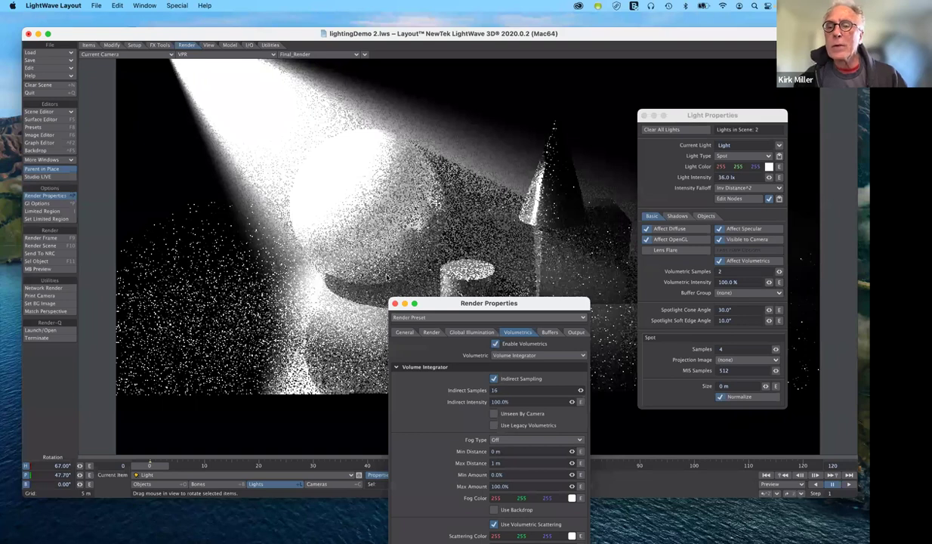
Set the spotlight's volumetric intensity to 25% and move the Light Properties window clear of the cone
key(ctrl+F8)
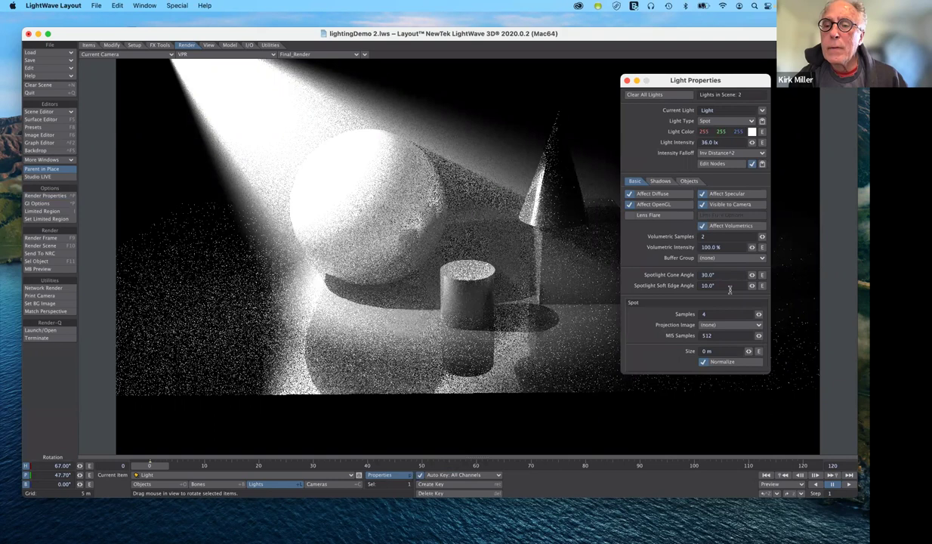
click(710, 247)
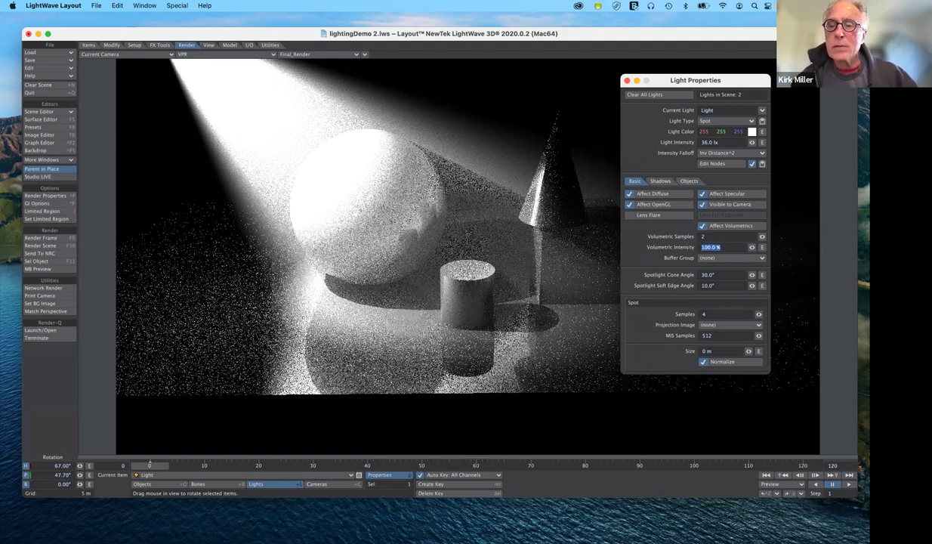
text(25)
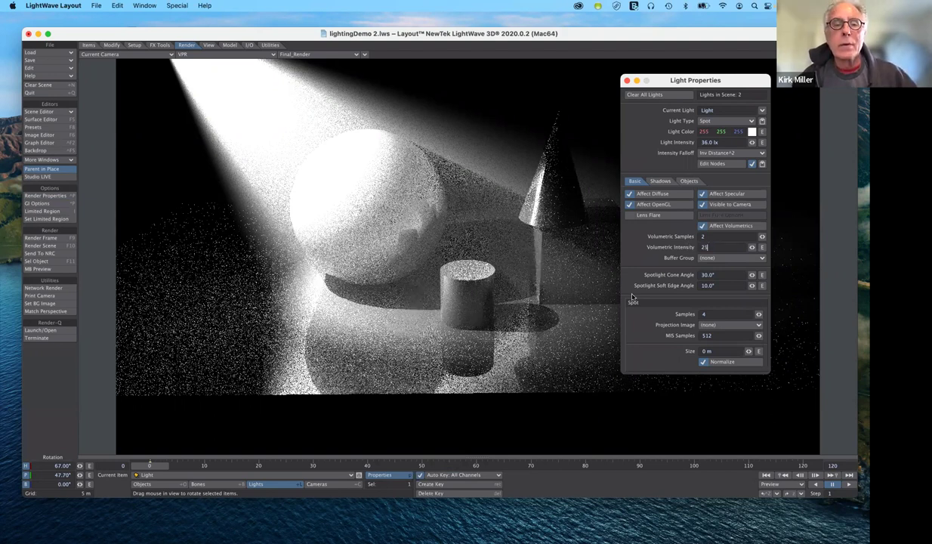
key(Tab)
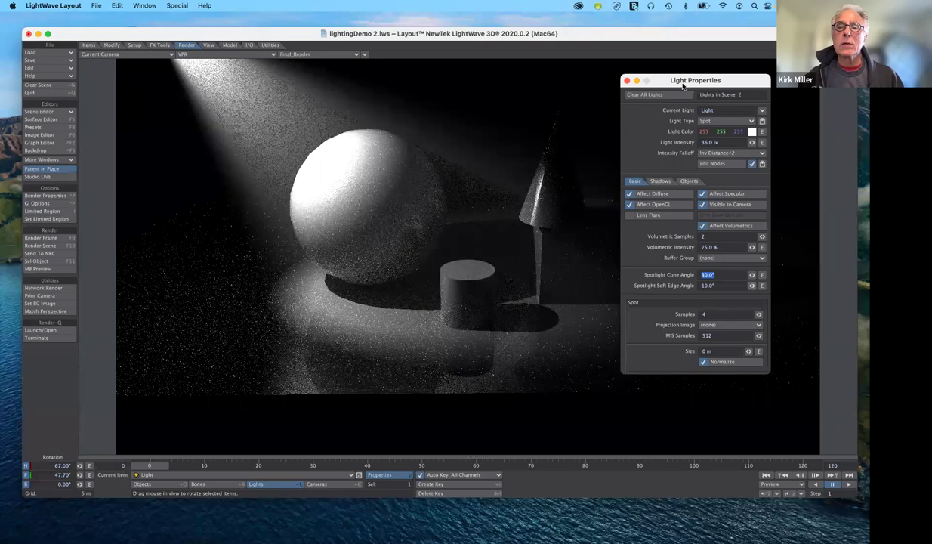
drag(682, 85, 693, 84)
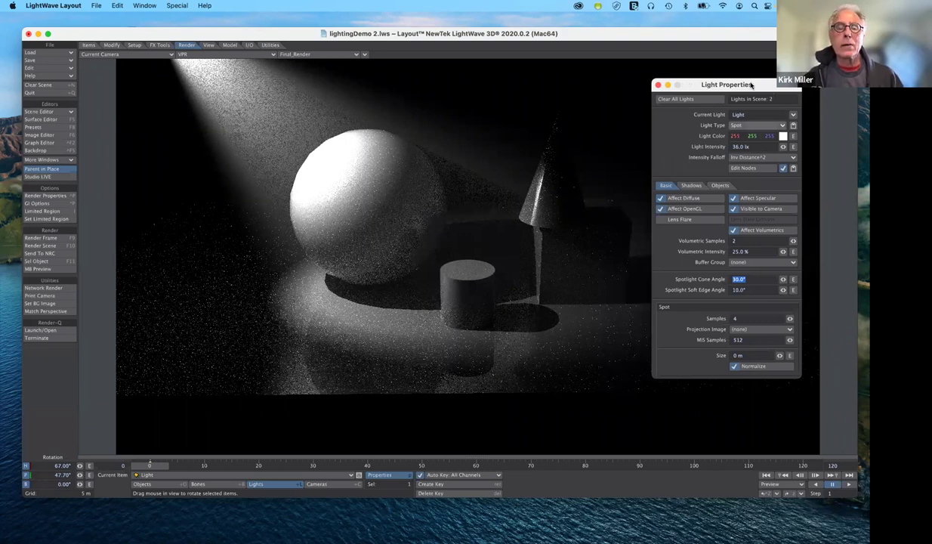
Move the Light Properties window closer to the objects and load windowPanesMaskInvert.jpg as the spotlight's projection image
drag(752, 85, 735, 83)
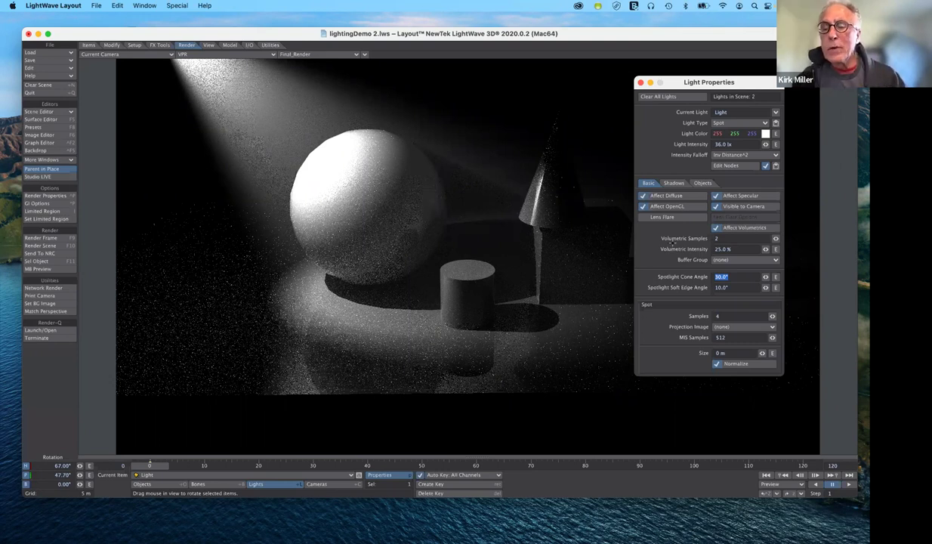
click(739, 327)
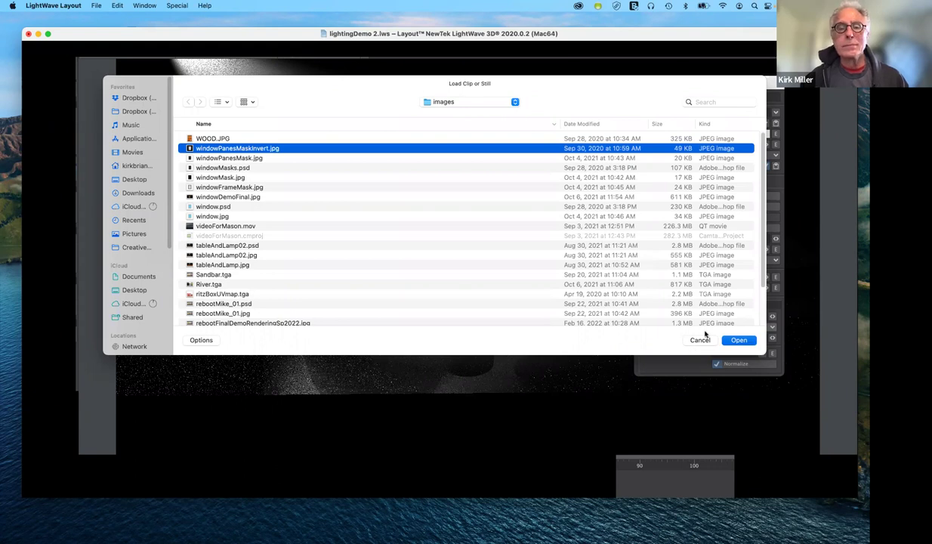
click(705, 335)
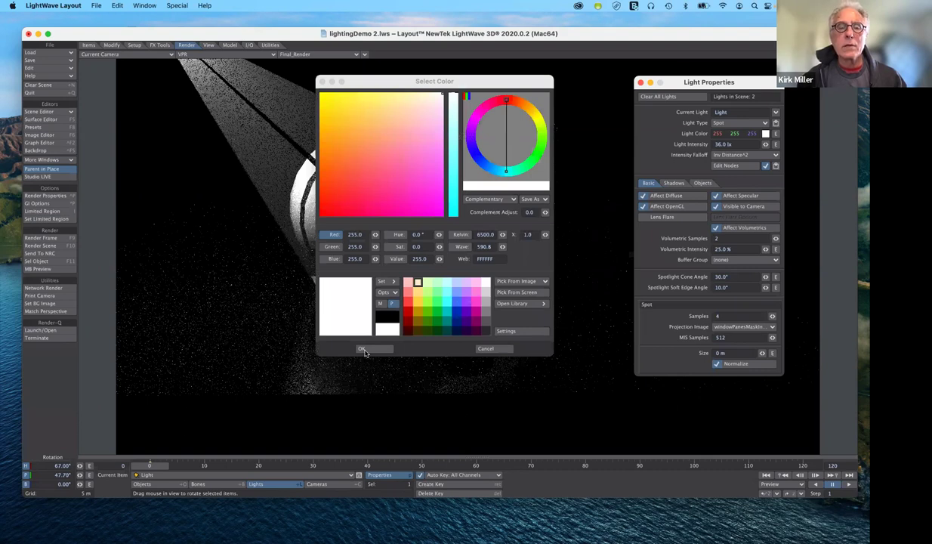
Tint the spotlight blue (62, 111, 255) to preview the coloured beam, and restore its colour to white (255, 255, 255)
click(456, 301)
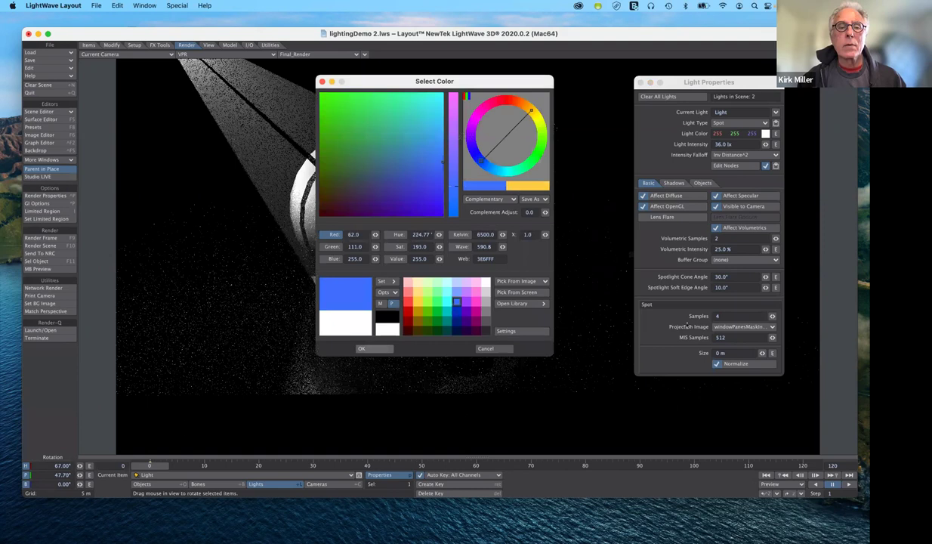
key(Return)
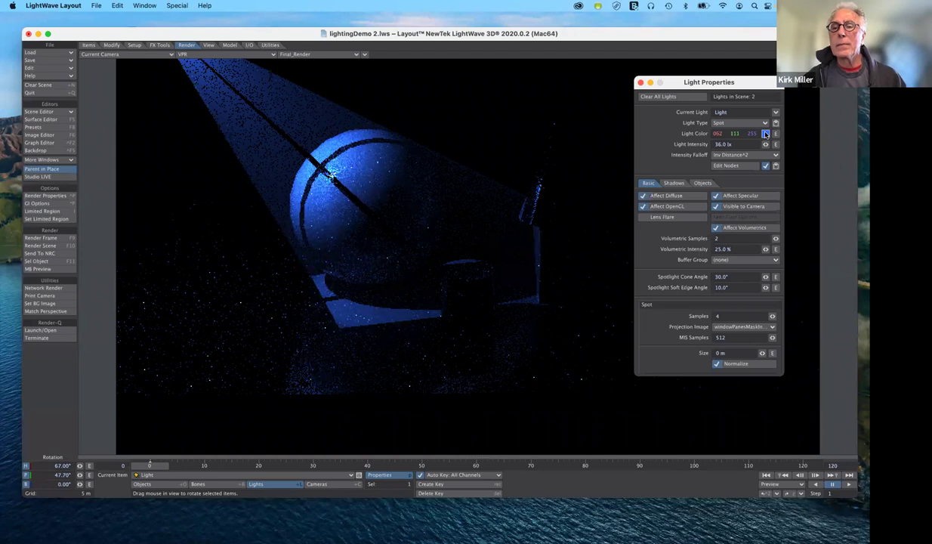
click(765, 134)
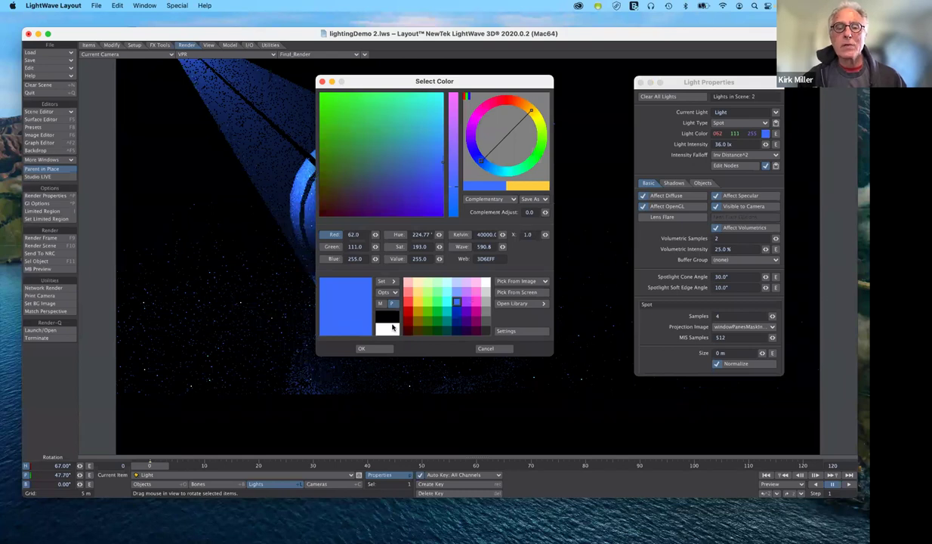
click(302, 142)
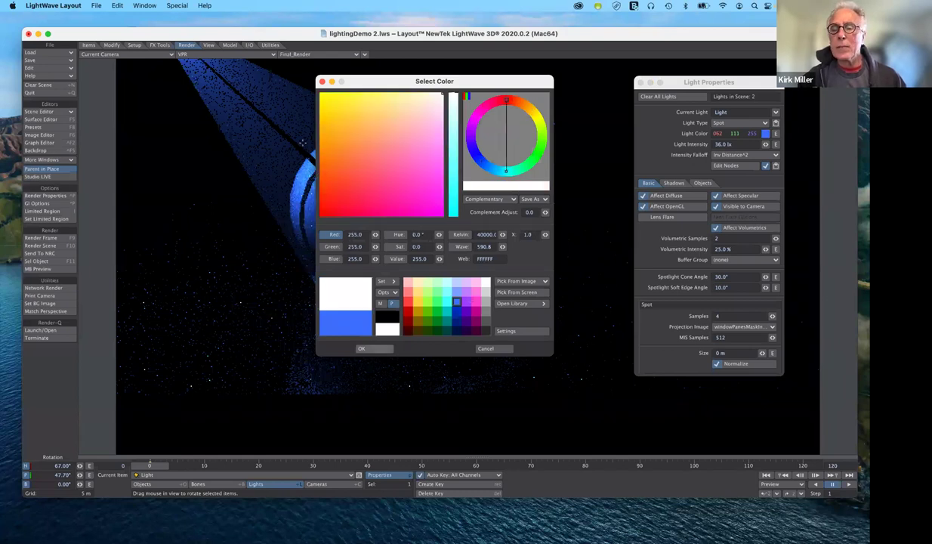
key(Return)
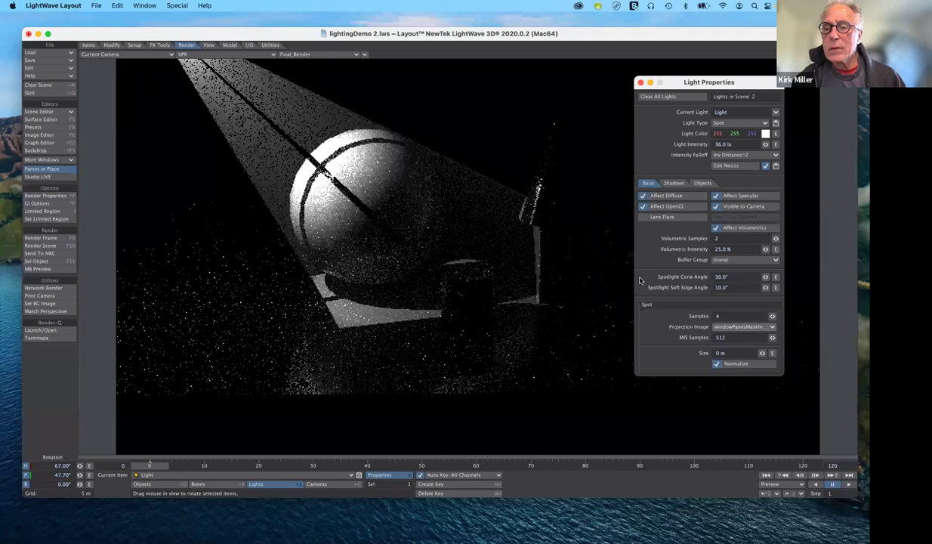
Load River.tga from the images folder as the spotlight's projection image
click(759, 330)
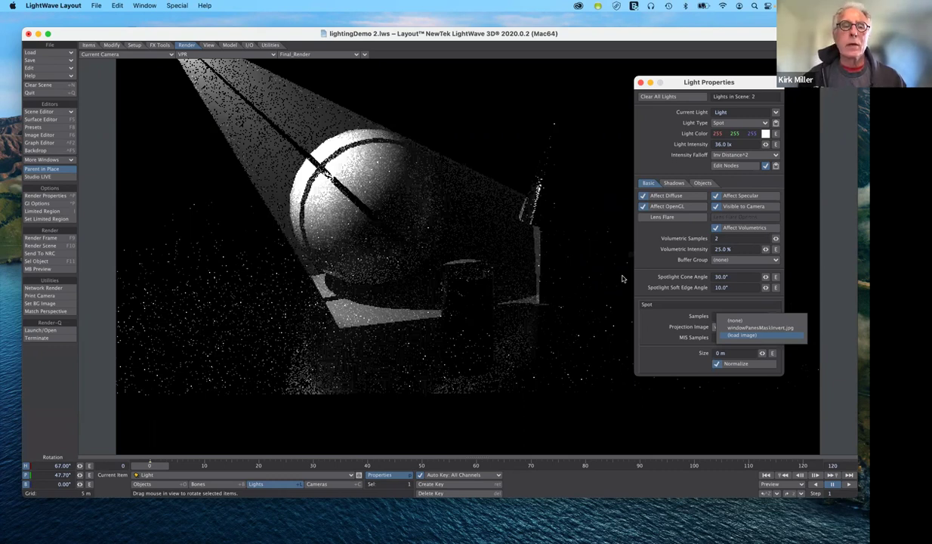
key(Return)
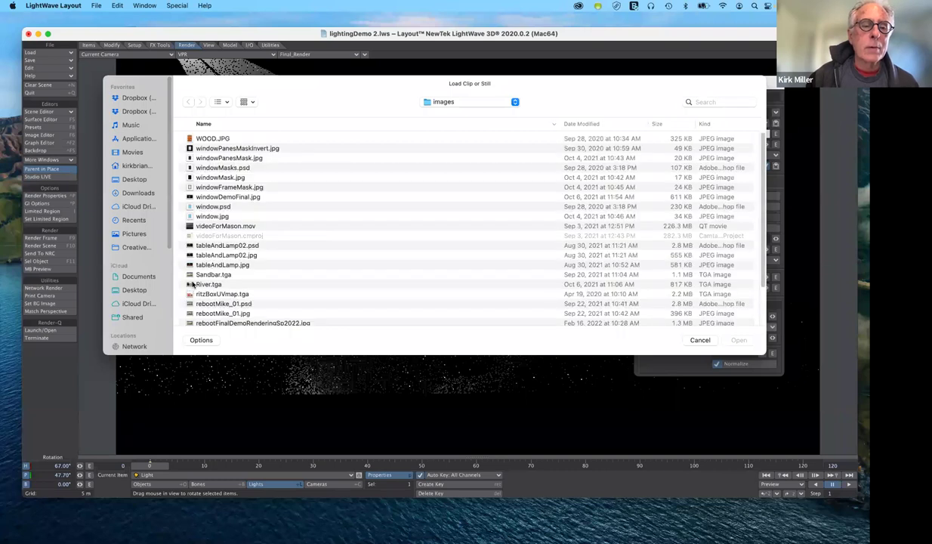
click(192, 284)
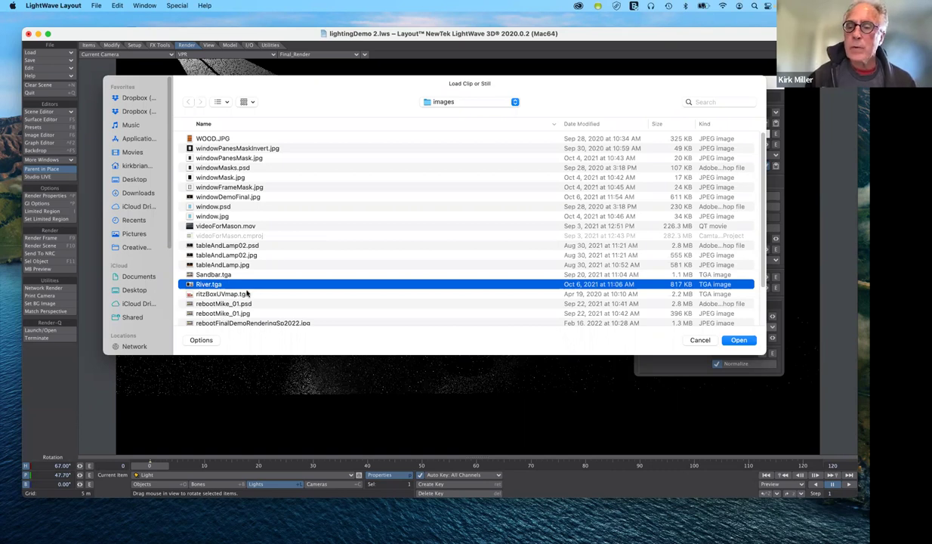
click(739, 340)
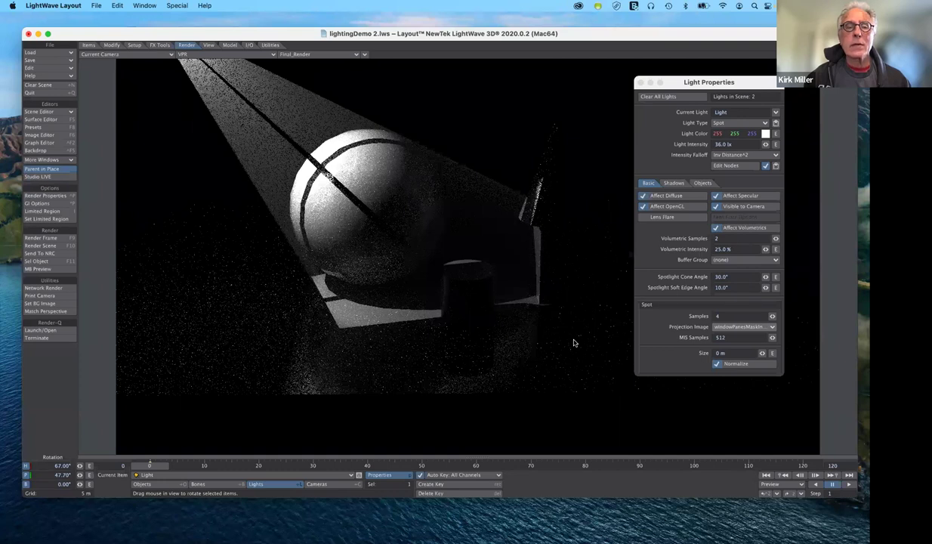
click(753, 337)
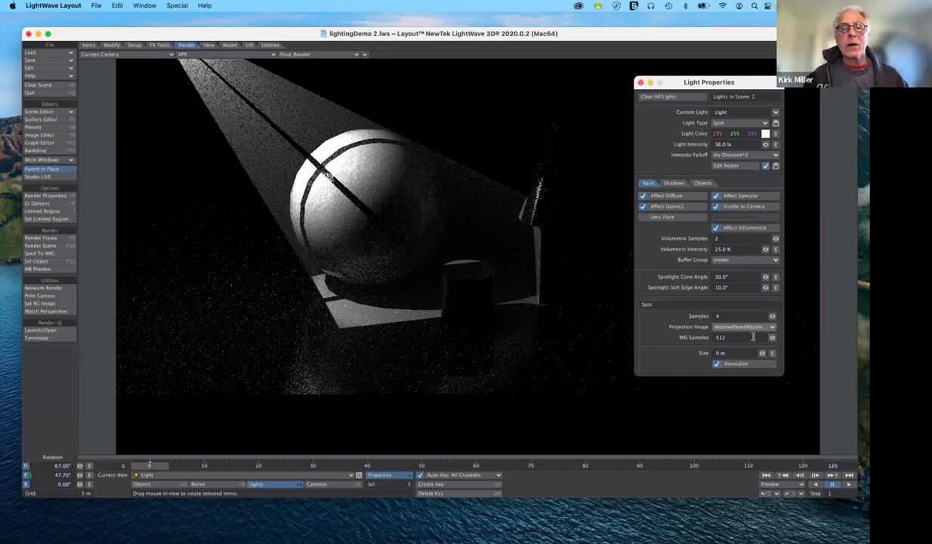